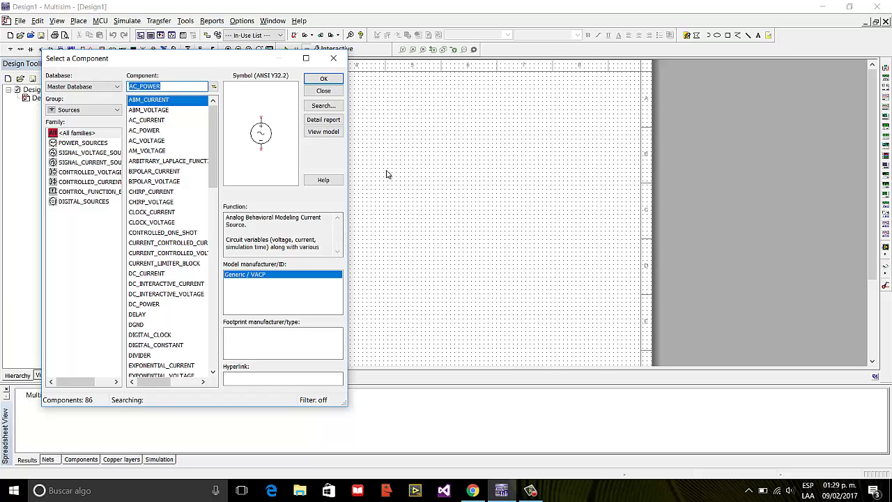
- Place an AC_POWER source from the Sources group in the upper-left area of the schematic
{"action": "key", "text": "Return"}
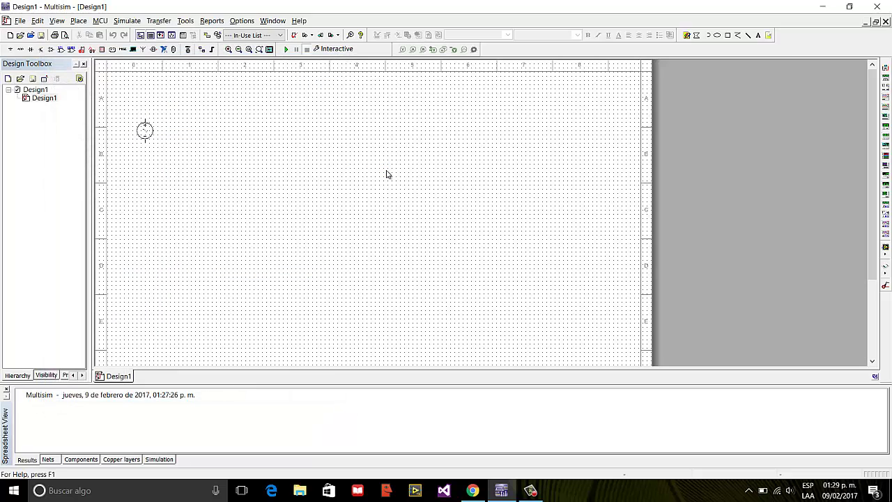
{"action": "left_click", "coordinate": [145, 139]}
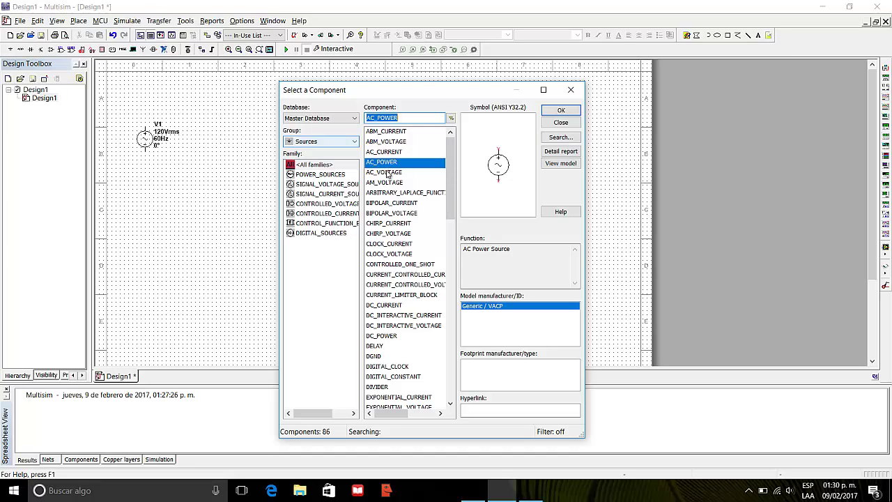
- Place a TS_VIRTUAL transformer from the Basic group's BASIC_VIRTUAL family beside the source and set its primary-to-secondary turns ratio to 5
{"action": "key", "text": "alt+Down"}
{"action": "key", "text": "Down"}
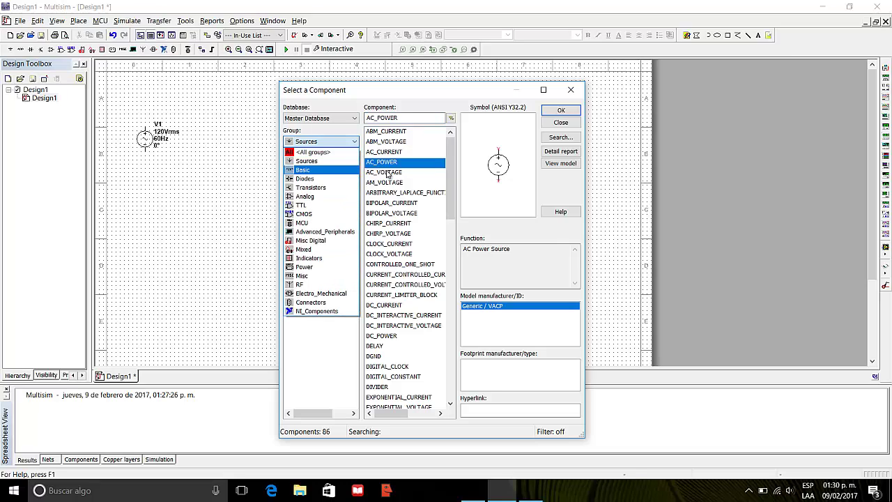
{"action": "key", "text": "Return"}
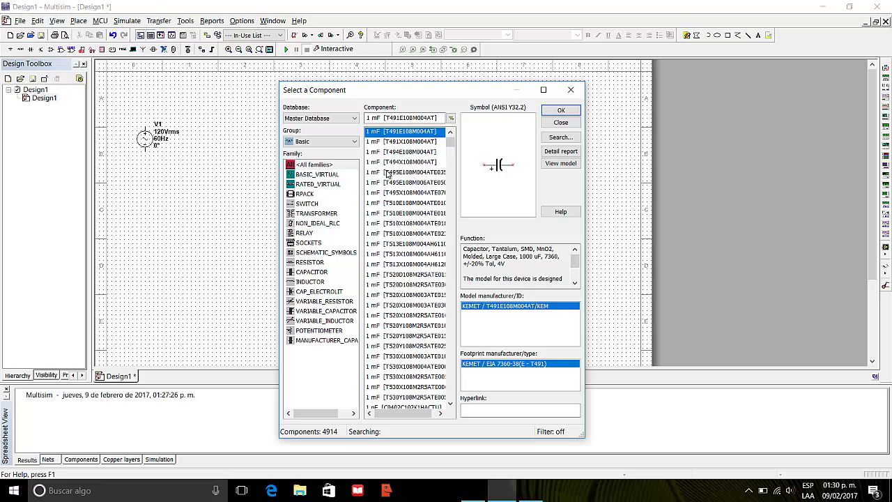
{"action": "key", "text": "Tab"}
{"action": "key", "text": "Down"}
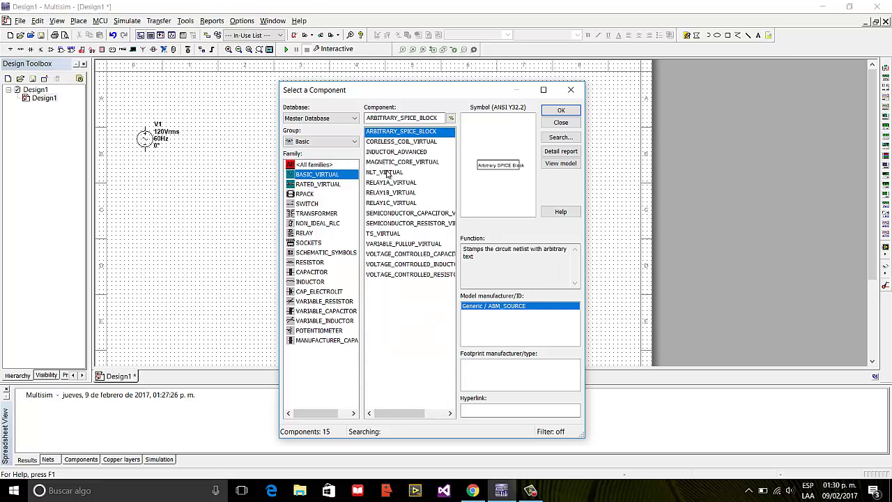
{"action": "key", "text": "Tab"}
{"action": "key", "text": "t"}
{"action": "key", "text": "Return"}
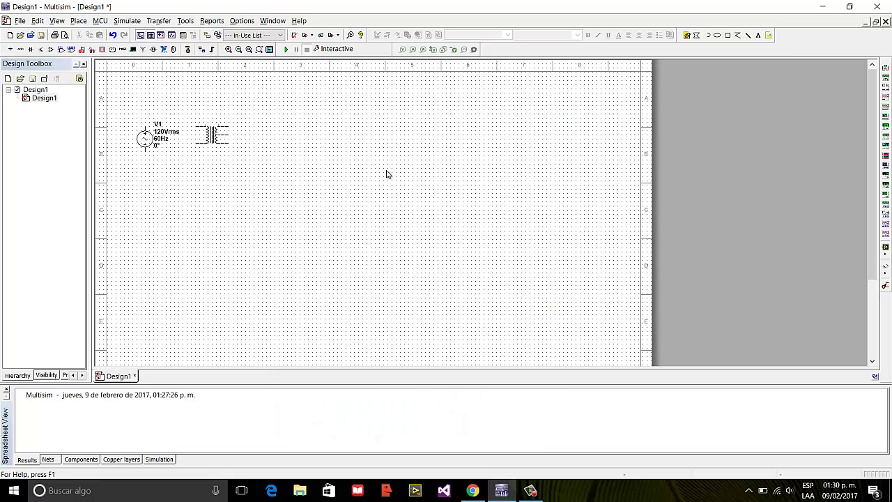
{"action": "key", "text": "Return"}
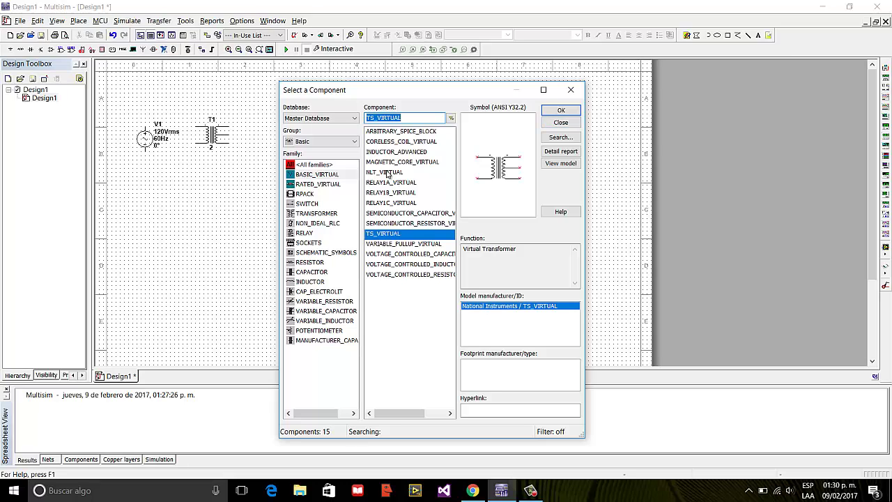
{"action": "key", "text": "Escape"}
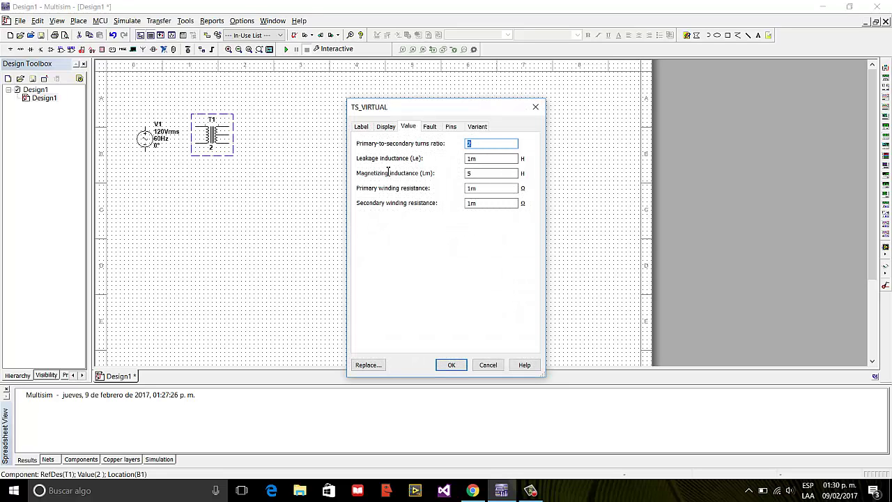
{"action": "type", "text": "5"}
{"action": "key", "text": "Return"}
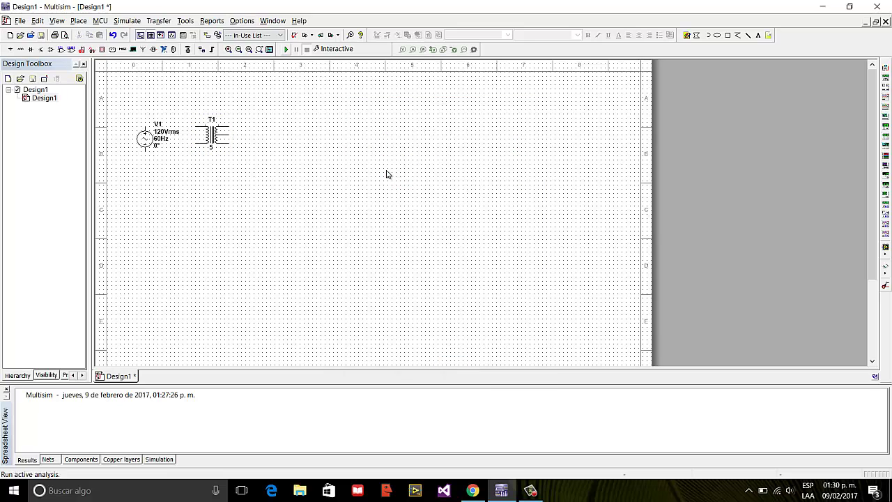
- Wire both terminals of AC source V1 to the upper and lower primary terminals of transformer T1
{"action": "left_click", "coordinate": [228, 49]}
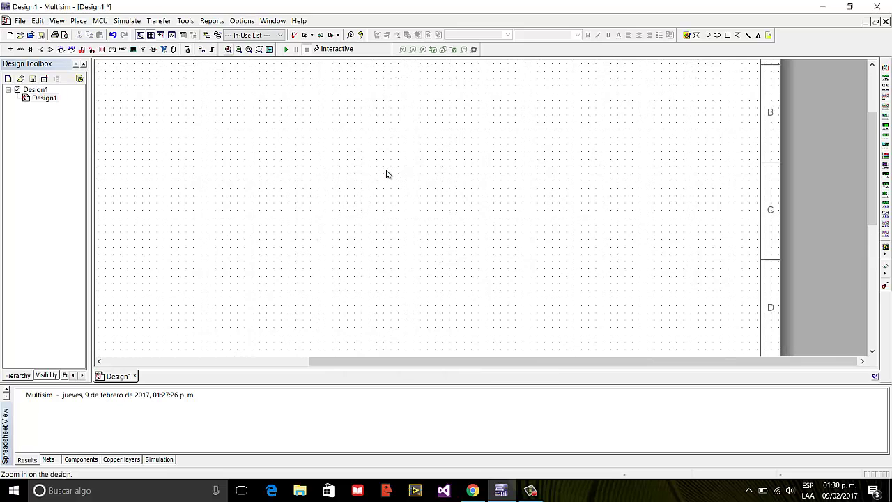
{"action": "scroll", "coordinate": [388, 174], "scroll_direction": "left", "scroll_amount": 4}
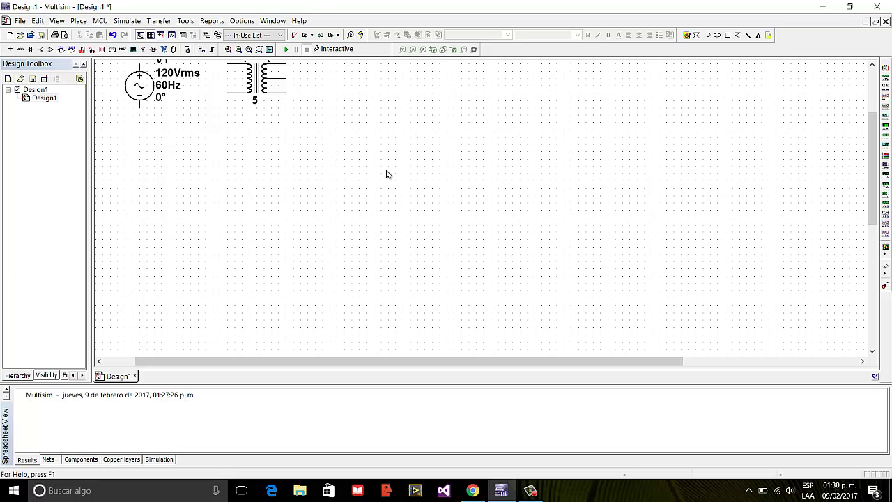
{"action": "scroll", "coordinate": [387, 175], "scroll_direction": "up", "scroll_amount": 3}
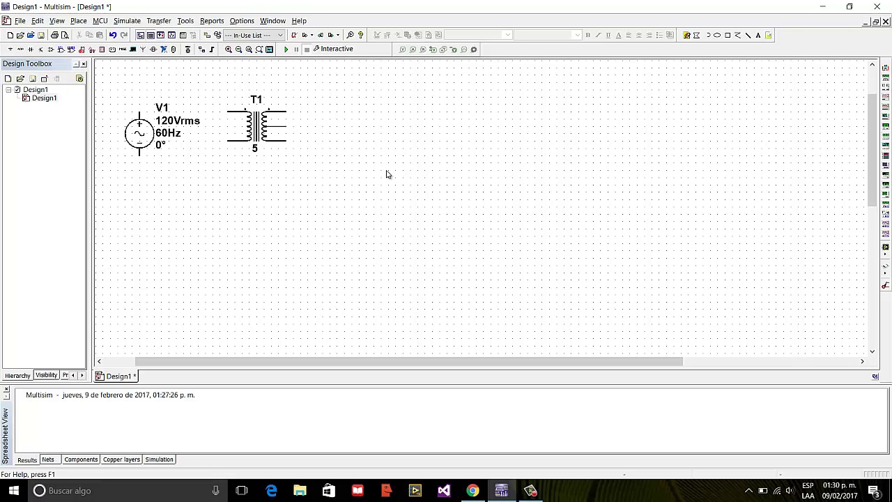
{"action": "double_click", "coordinate": [388, 171]}
{"action": "double_click", "coordinate": [388, 172]}
{"action": "left_click", "coordinate": [228, 112]}
{"action": "left_click", "coordinate": [139, 111]}
{"action": "left_click", "coordinate": [139, 155]}
{"action": "left_click", "coordinate": [228, 141]}
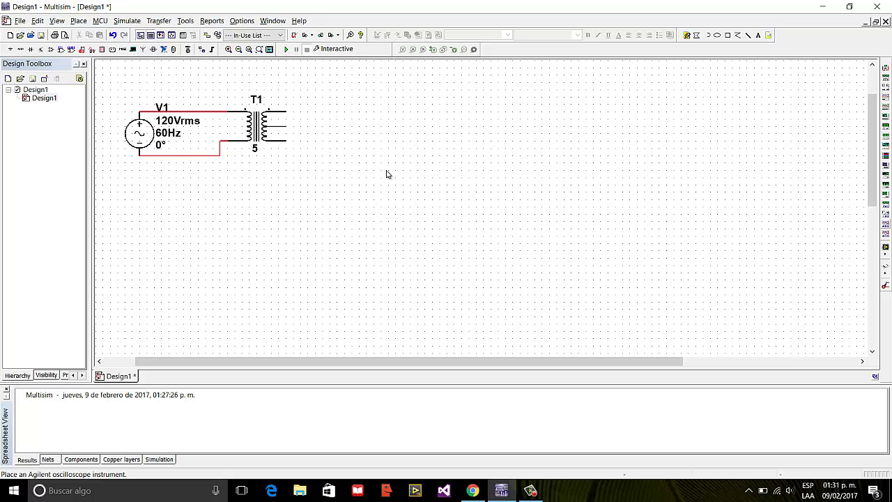
- Place a Tektronix oscilloscope beside the transformer and wire channels 1 and 2 to T1's upper and lower secondary terminals
{"action": "left_click", "coordinate": [885, 234]}
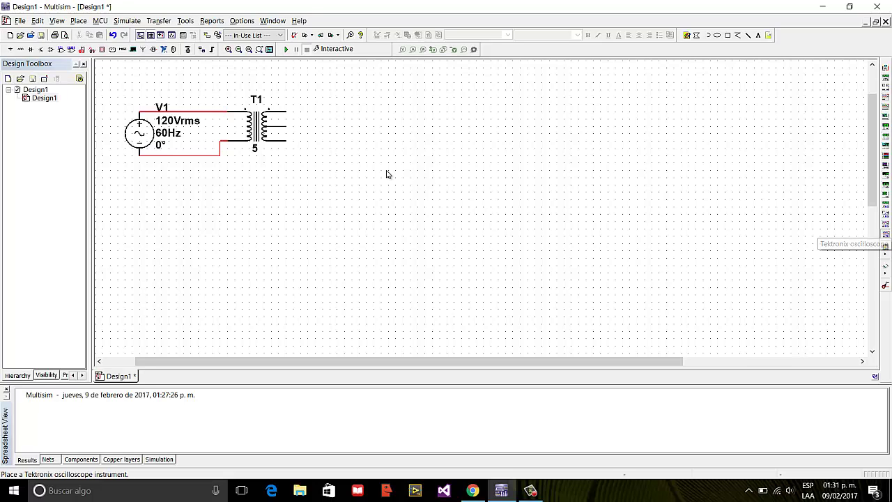
{"action": "left_click", "coordinate": [388, 174]}
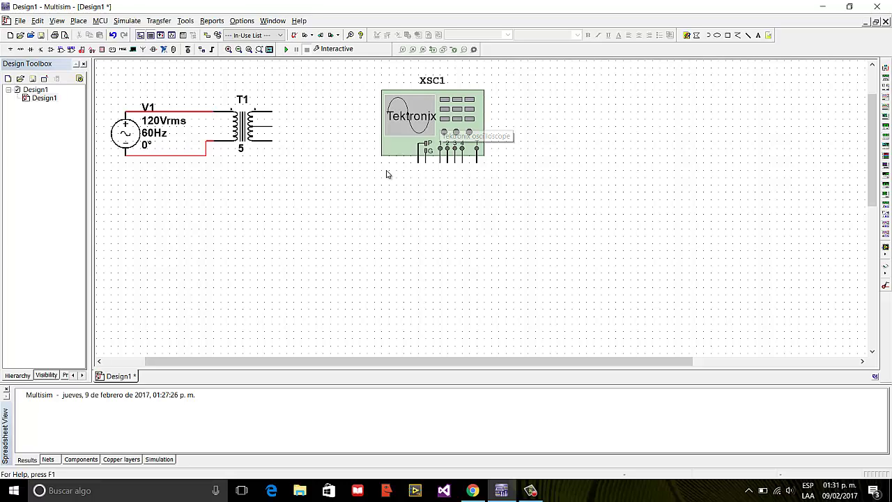
{"action": "left_click", "coordinate": [440, 163]}
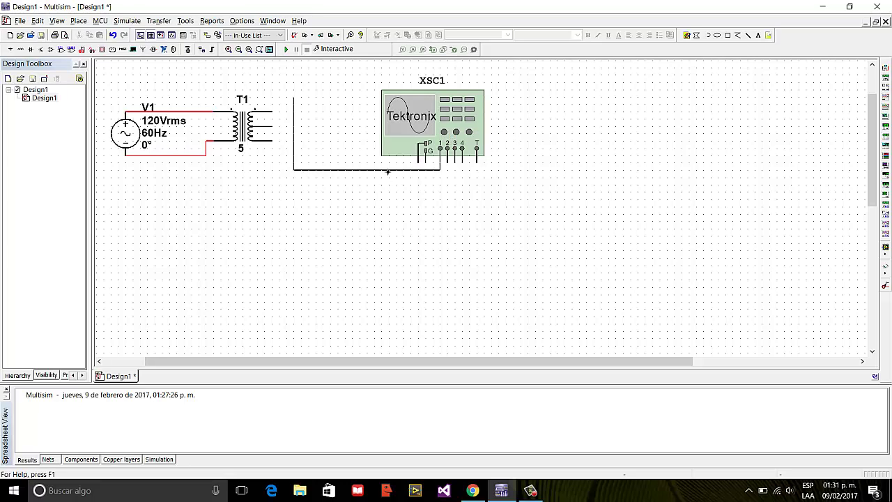
{"action": "left_click", "coordinate": [389, 171]}
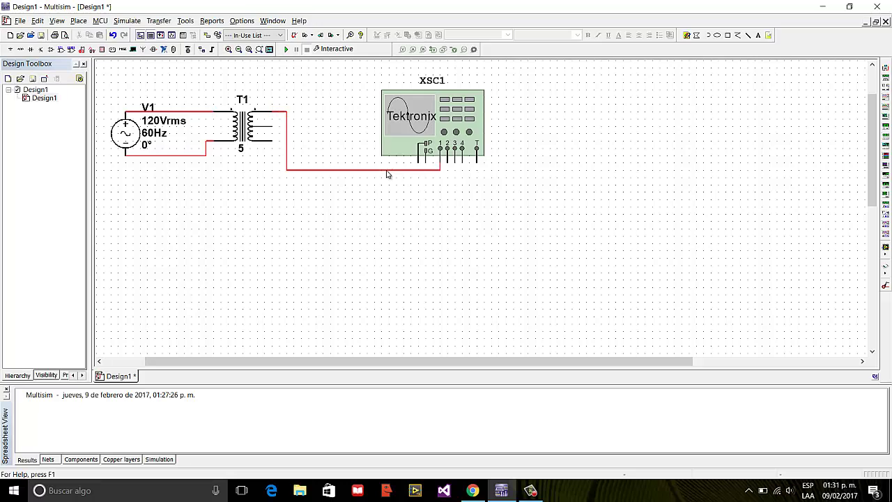
{"action": "left_click", "coordinate": [272, 140]}
{"action": "left_click", "coordinate": [388, 173]}
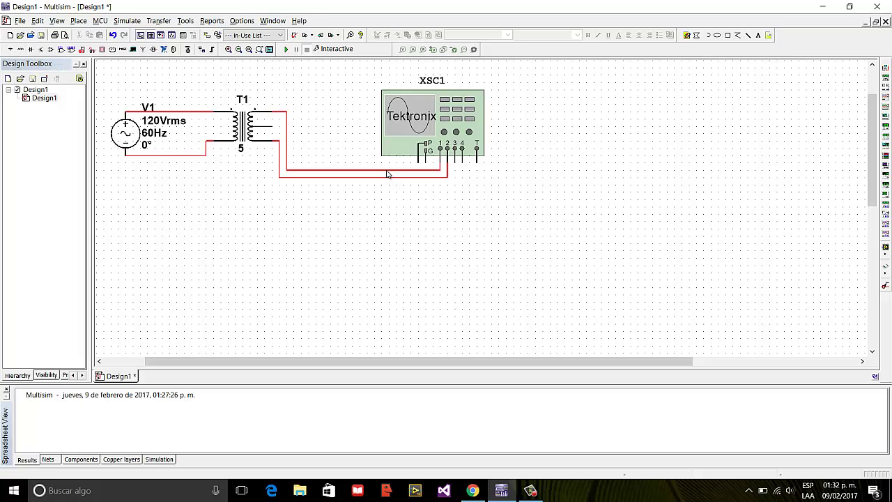
- Place a GROUND from the POWER_SOURCES family below the transformer and wire it to T1's secondary center tap
{"action": "left_click", "coordinate": [10, 48]}
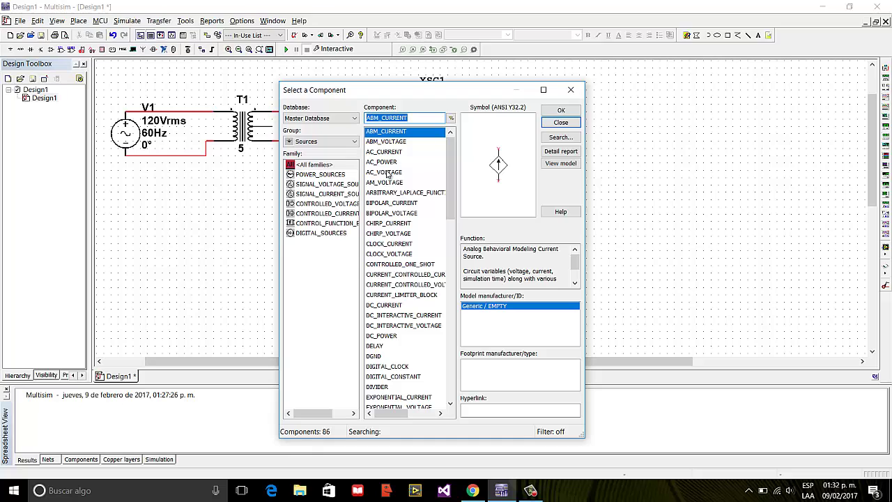
{"action": "left_click", "coordinate": [321, 175]}
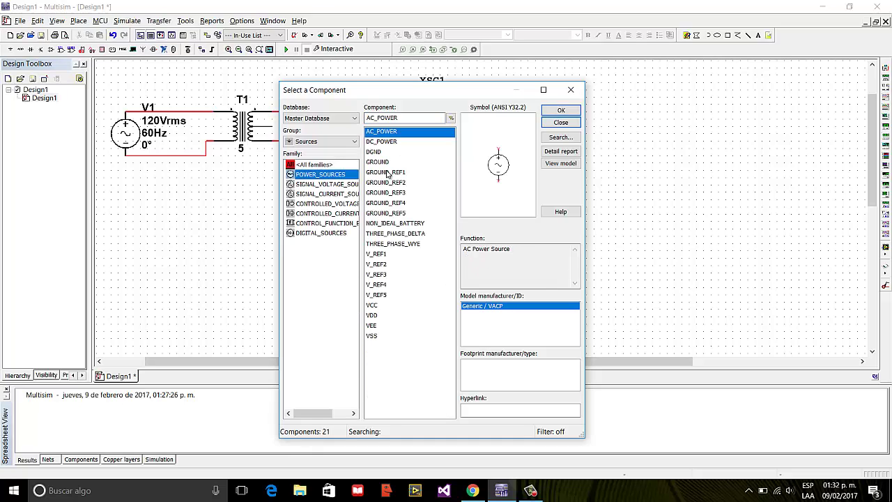
{"action": "left_click", "coordinate": [377, 161]}
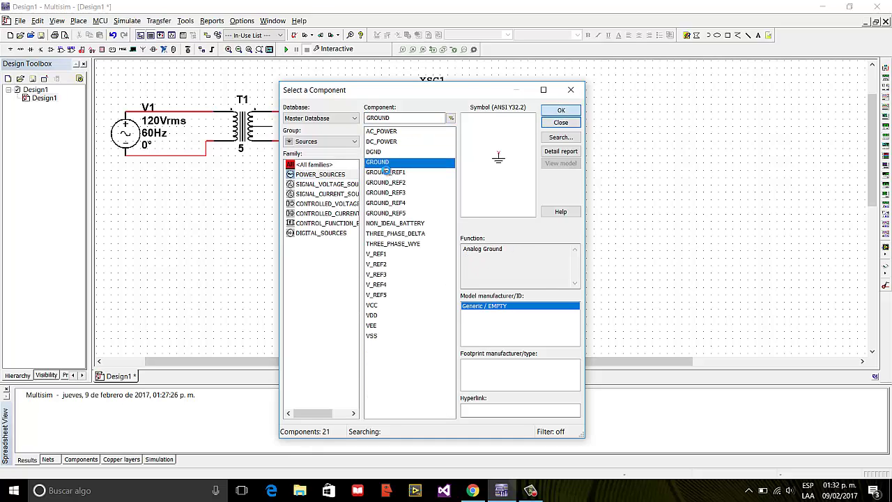
{"action": "left_click", "coordinate": [561, 110]}
{"action": "left_click", "coordinate": [265, 172]}
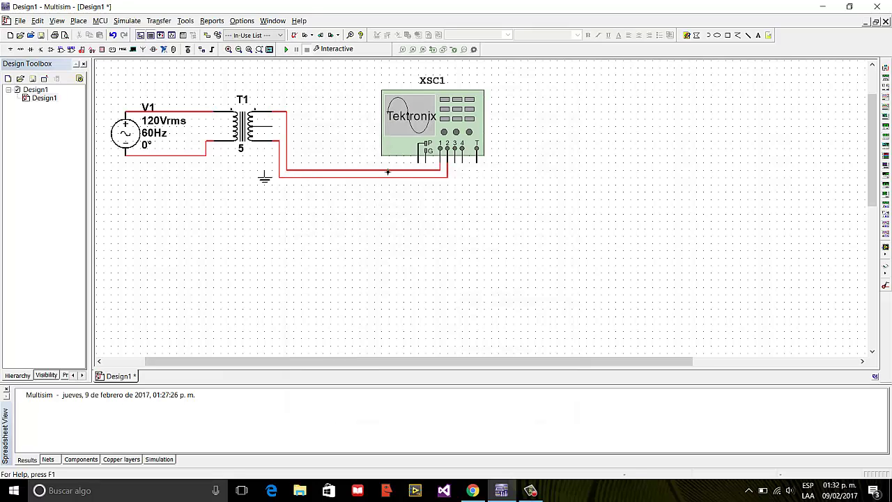
{"action": "key", "text": "Escape"}
{"action": "left_click", "coordinate": [272, 126]}
{"action": "left_click", "coordinate": [265, 169]}
- Paste a copy of the ground symbol below the oscilloscope and wire it to the oscilloscope's G terminal
{"action": "left_click", "coordinate": [265, 180]}
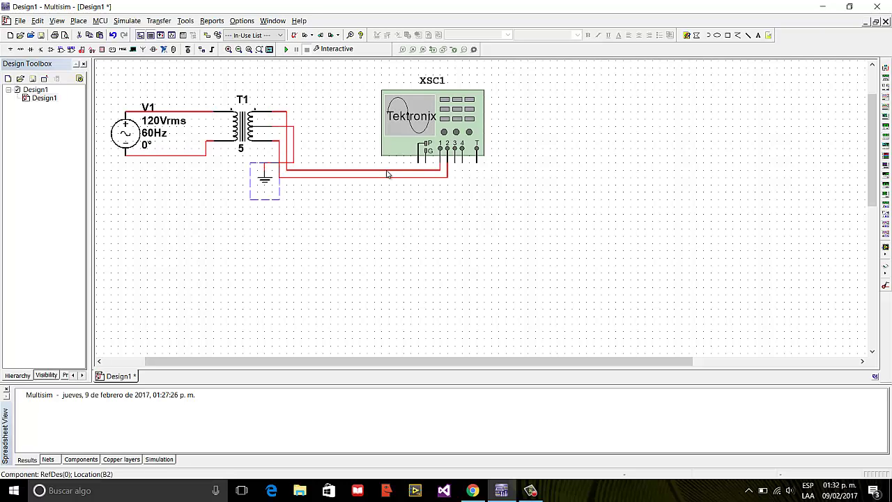
{"action": "key", "text": "ctrl+v"}
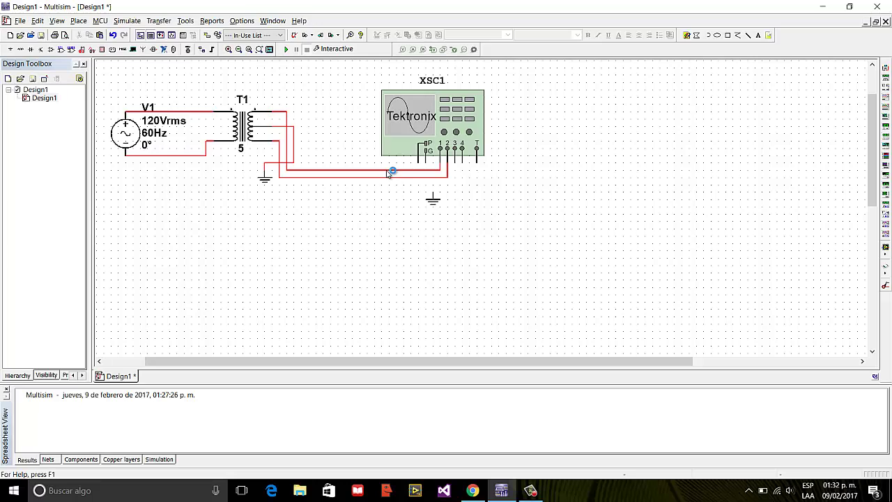
{"action": "left_click", "coordinate": [426, 163]}
{"action": "left_click", "coordinate": [432, 193]}
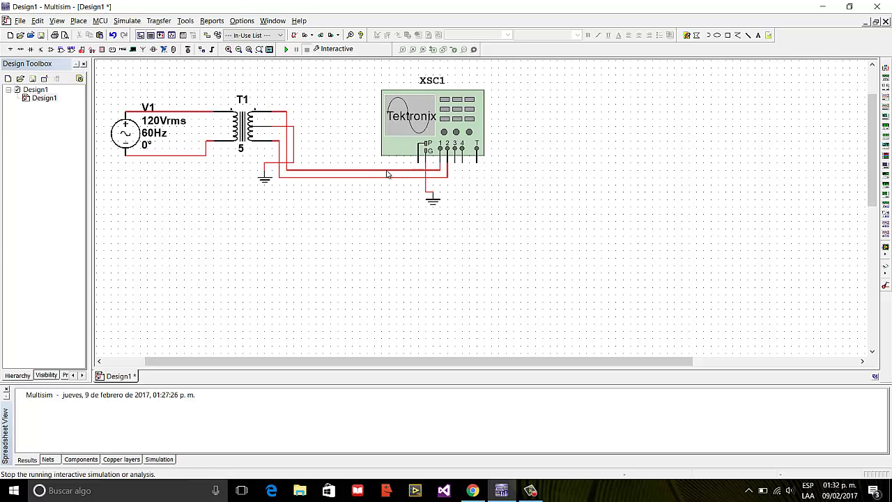
- Run the interactive simulation and open the Tektronix oscilloscope's front panel, moving it clear of the transformer circuit
{"action": "left_click", "coordinate": [286, 50]}
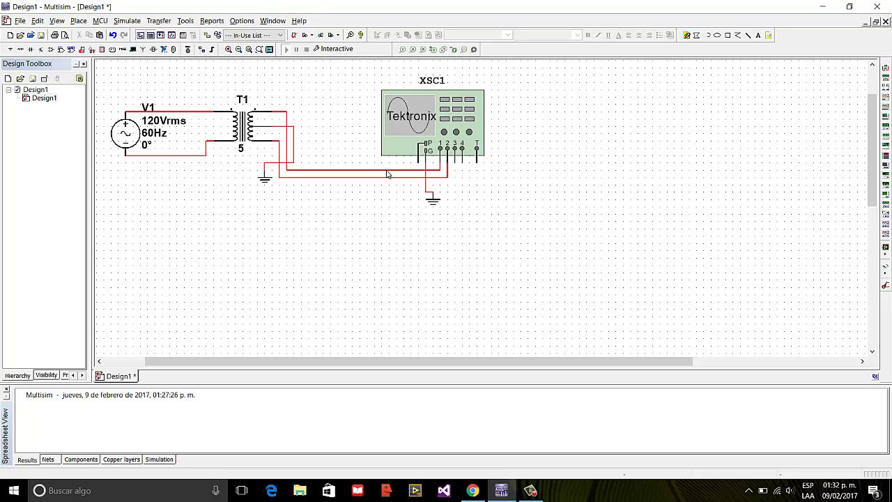
{"action": "double_click", "coordinate": [388, 174]}
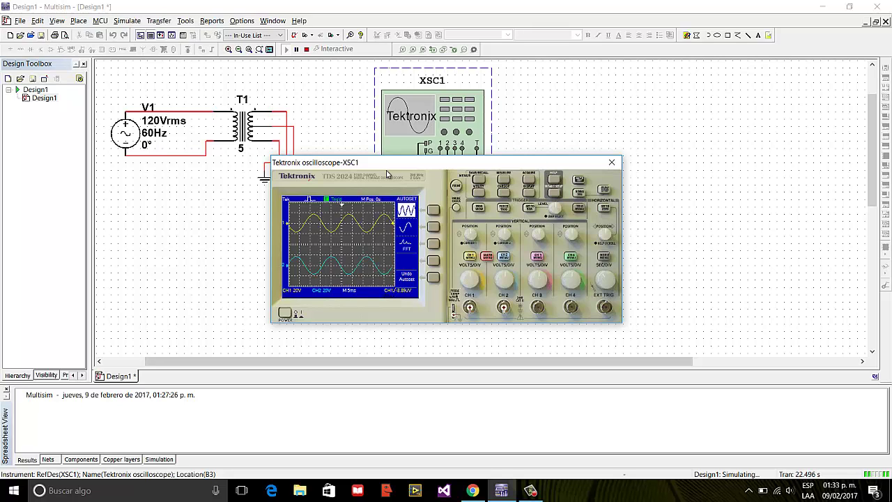
{"action": "left_click_drag", "start_coordinate": [429, 165], "coordinate": [551, 188]}
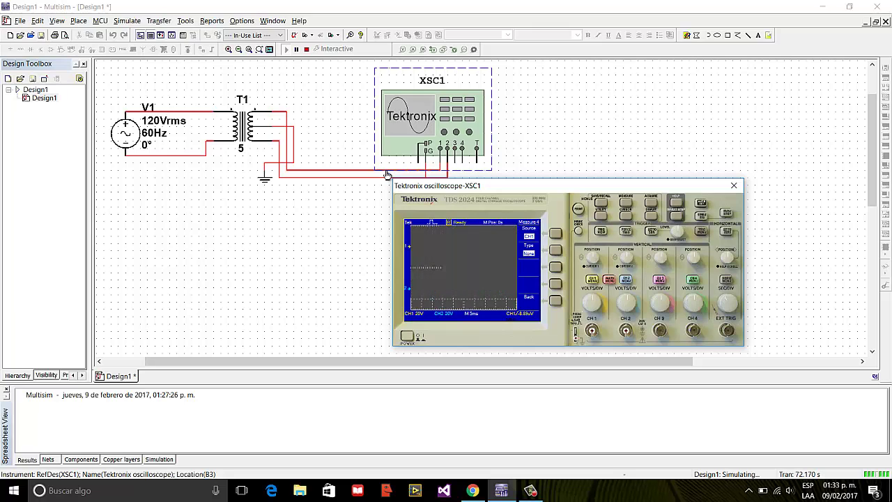
- Set the type of the oscilloscope's fourth measurement to Cyc RMS with CH1 as the source
{"action": "left_click", "coordinate": [555, 251]}
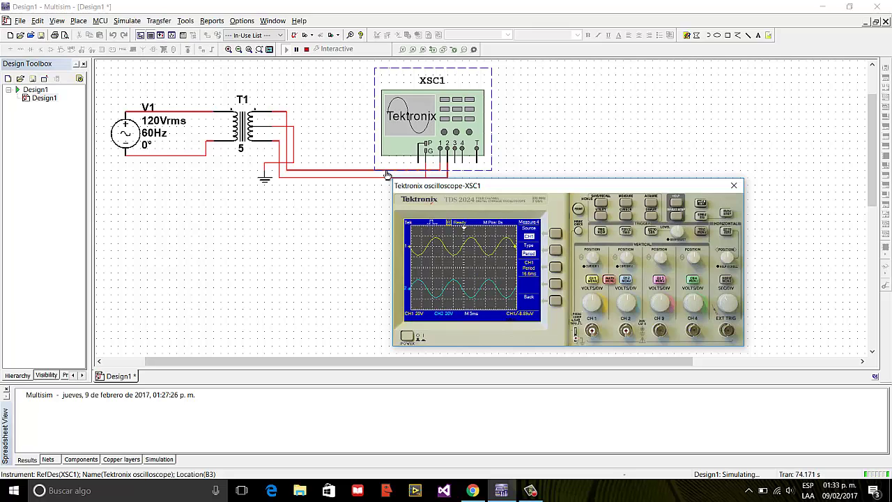
{"action": "left_click", "coordinate": [555, 251]}
{"action": "left_click", "coordinate": [556, 251]}
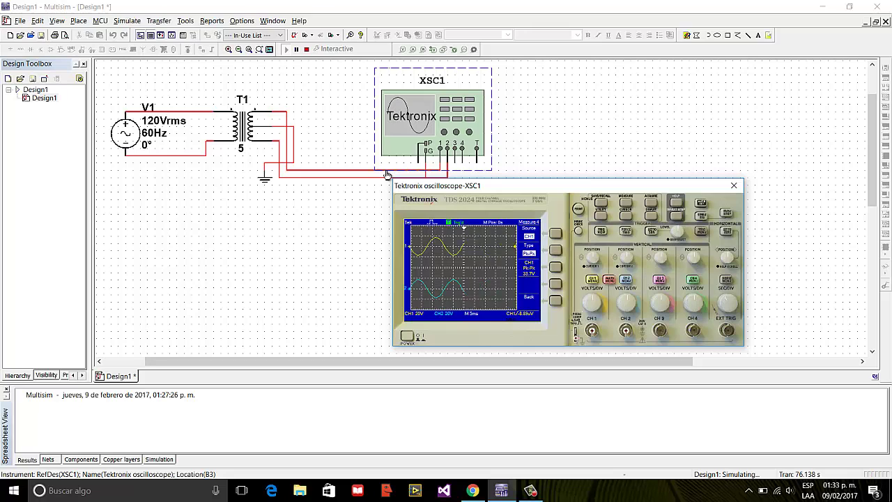
{"action": "left_click", "coordinate": [556, 250]}
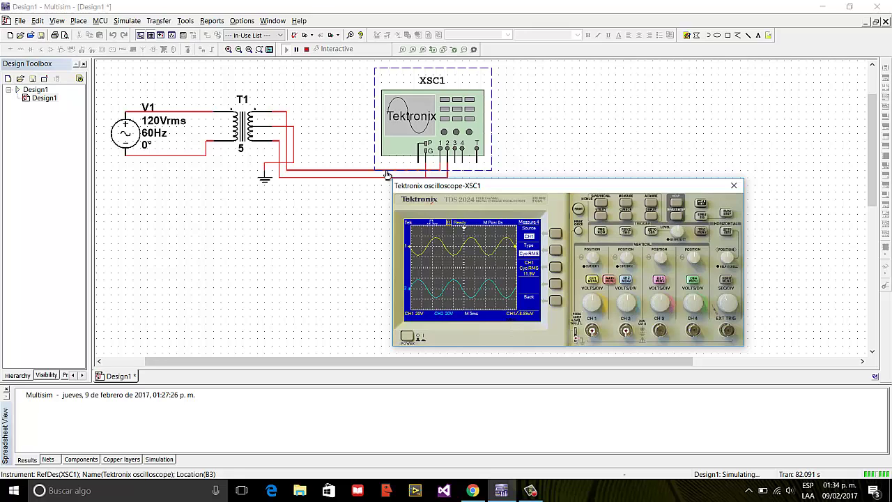
{"action": "left_click", "coordinate": [556, 250]}
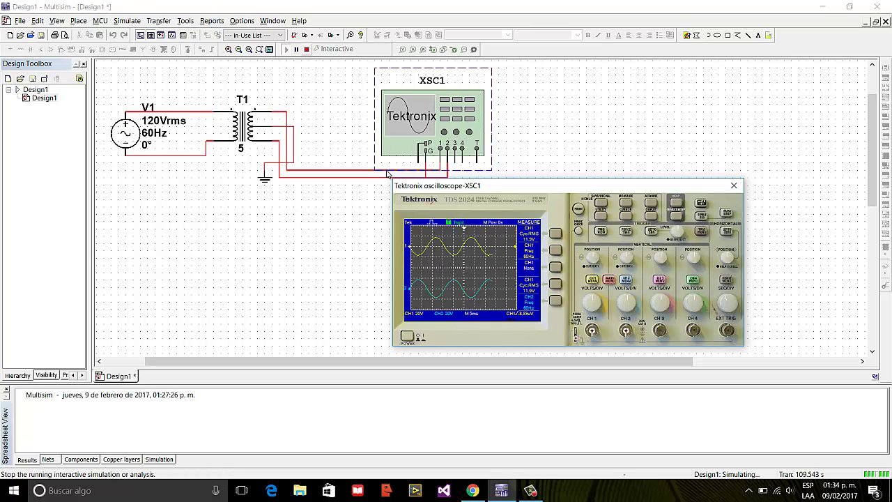
- Stop the running simulation and close the Tektronix oscilloscope's front panel
{"action": "left_click", "coordinate": [307, 49]}
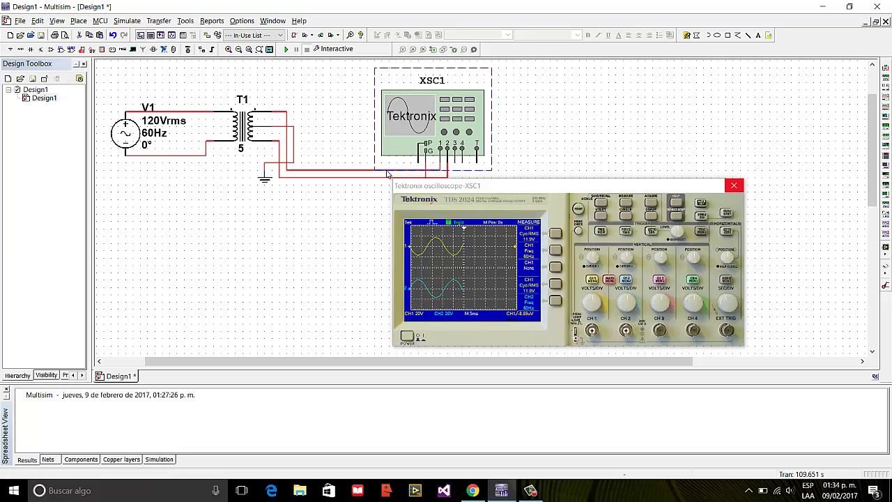
{"action": "left_click", "coordinate": [734, 185]}
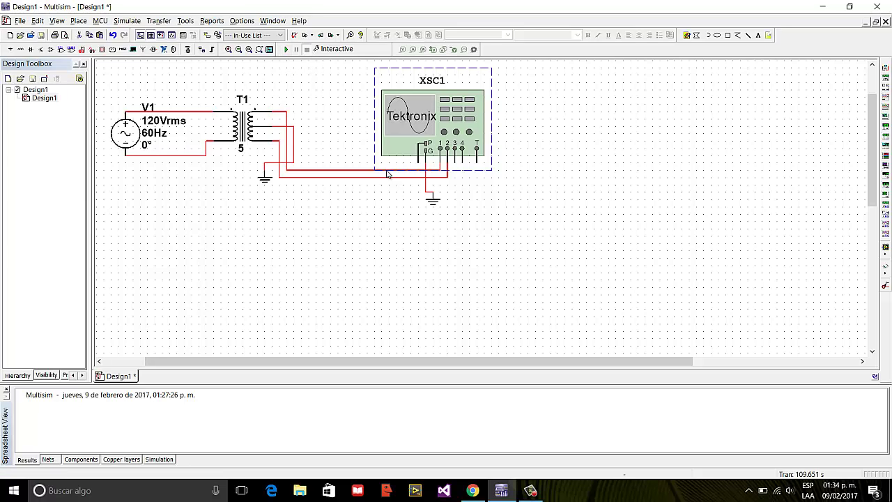
- Delete the two wires between the transformer secondary and the oscilloscope, and move the centre-tap ground up beside the transformer
{"action": "left_click", "coordinate": [386, 170]}
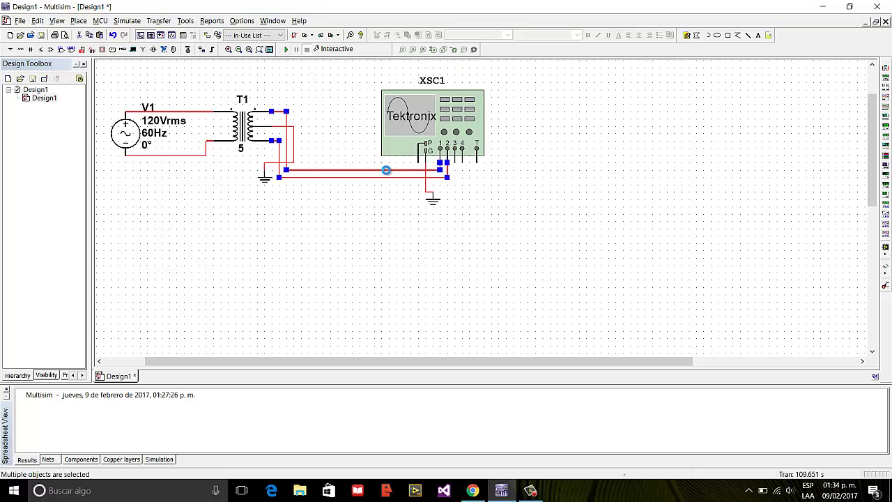
{"action": "key", "text": "Delete"}
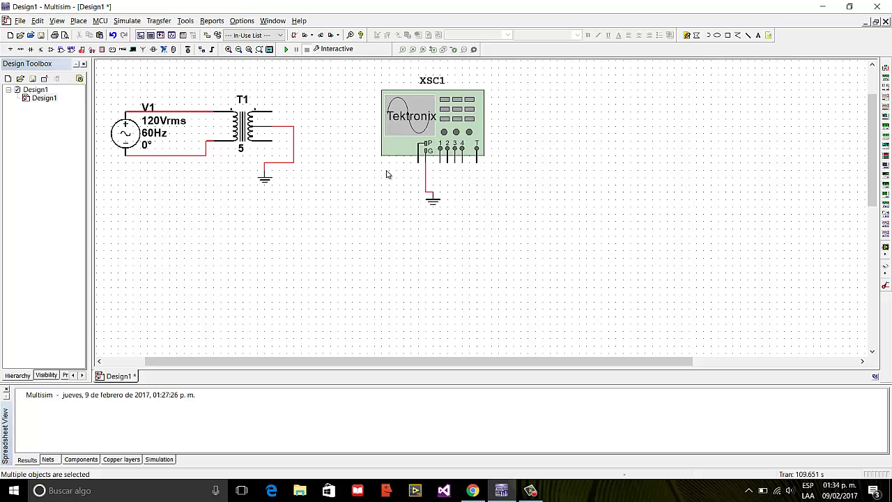
{"action": "left_click_drag", "start_coordinate": [264, 179], "coordinate": [301, 134]}
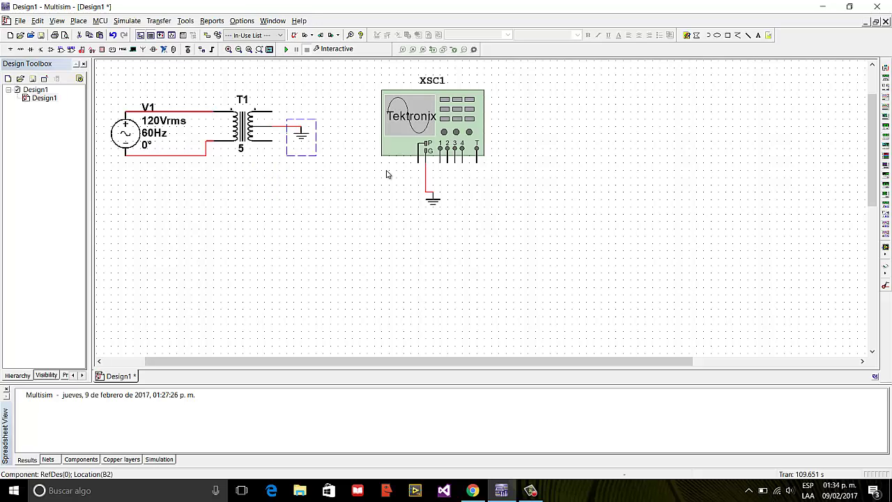
{"action": "left_click", "coordinate": [388, 174]}
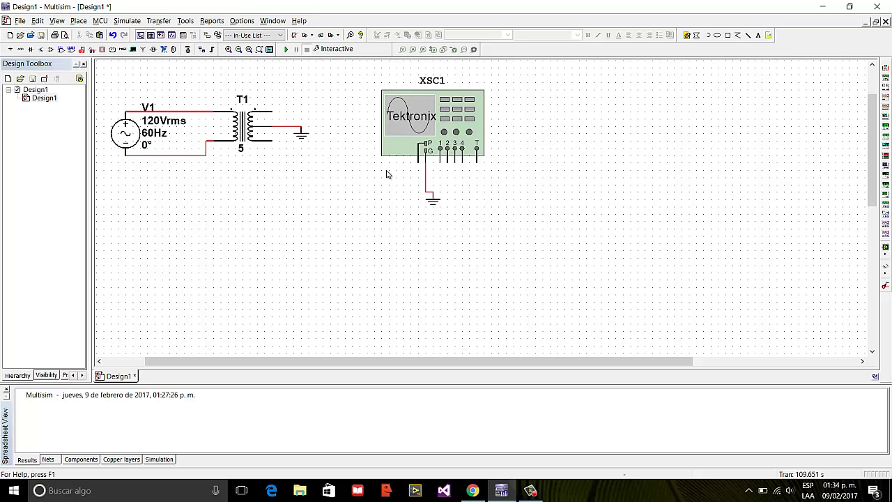
{"action": "left_click_drag", "start_coordinate": [367, 66], "coordinate": [521, 228]}
{"action": "double_click", "coordinate": [521, 229]}
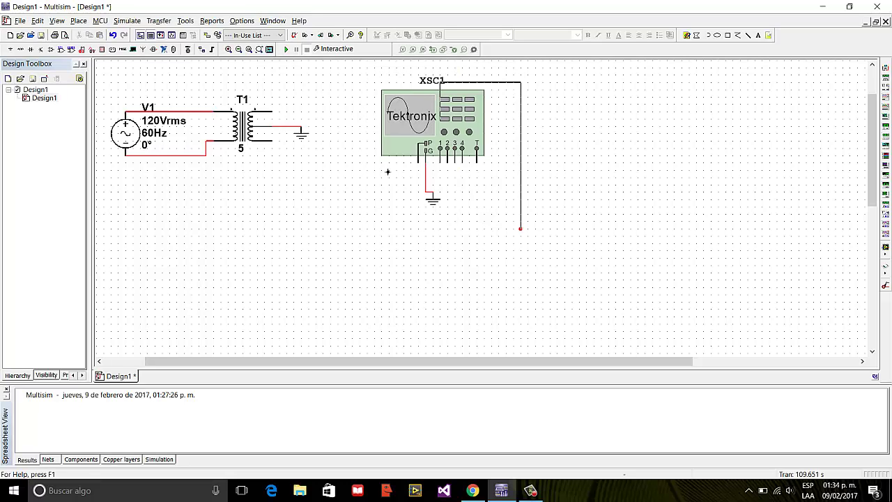
{"action": "key", "text": "Escape"}
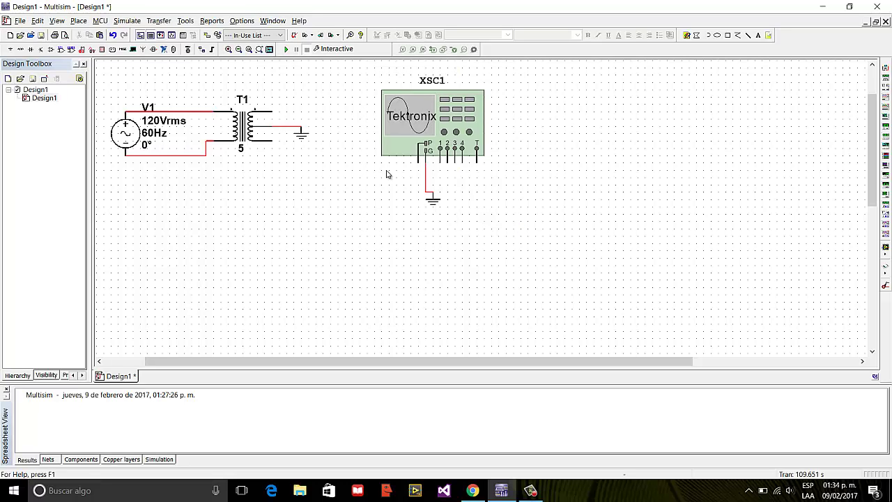
- Move the oscilloscope together with its ground symbol farther from the transformer, leaving room for a rectifier between them
{"action": "left_click_drag", "start_coordinate": [364, 67], "coordinate": [556, 243]}
{"action": "left_click_drag", "start_coordinate": [433, 122], "coordinate": [623, 122]}
{"action": "left_click", "coordinate": [388, 174]}
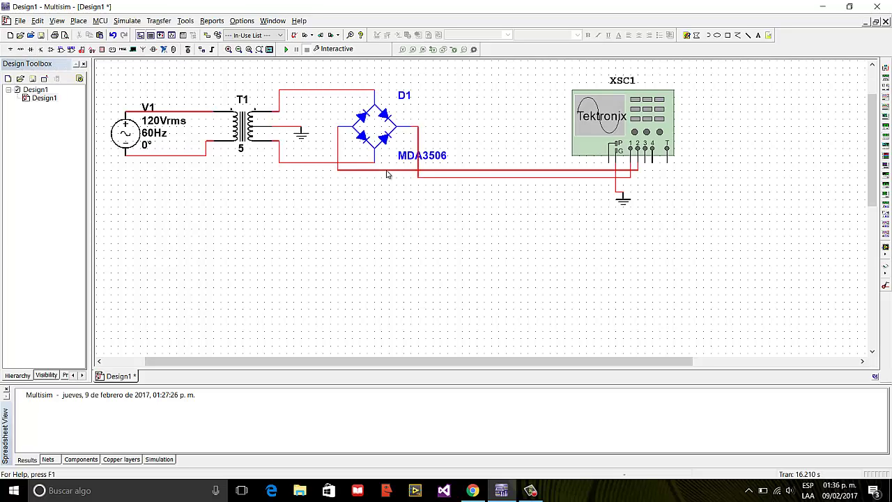
- Delete both wires connecting the MDA3506 bridge rectifier's outputs to oscilloscope channels 1 and 2
{"action": "left_click", "coordinate": [388, 174]}
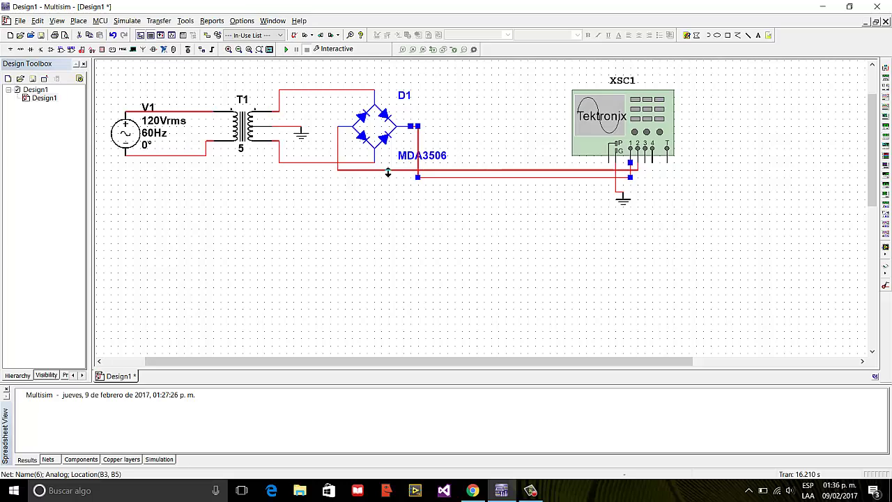
{"action": "key", "text": "Delete"}
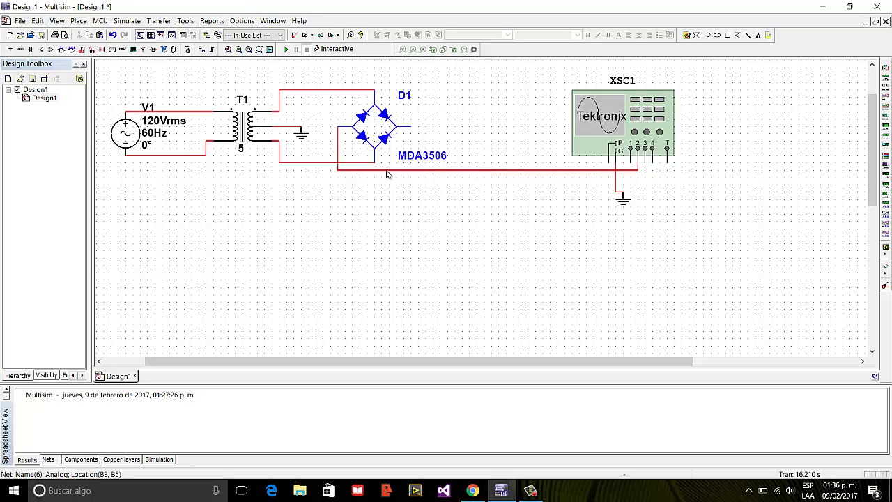
{"action": "left_click", "coordinate": [387, 171]}
{"action": "key", "text": "Delete"}
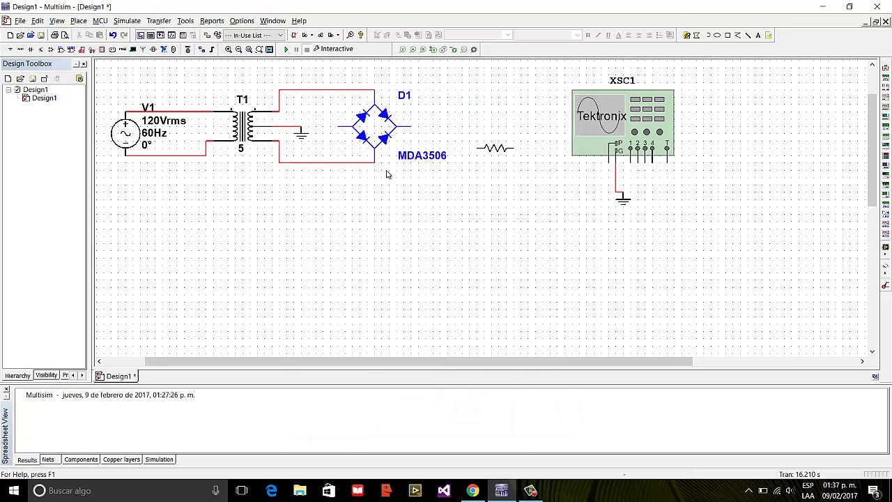
- Place a vertical 1 kΩ resistor between the bridge and the oscilloscope, and wire its upper end to the bridge's positive output
{"action": "key", "text": "ctrl+r"}
{"action": "key", "text": "Escape"}
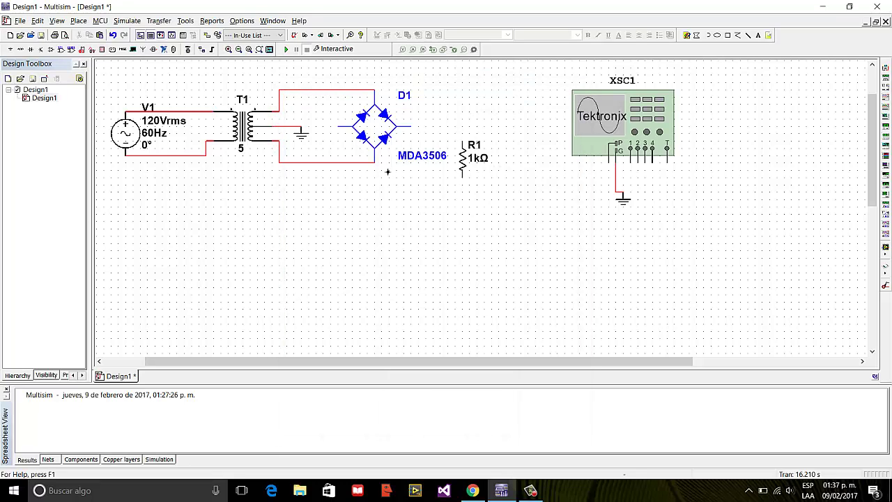
{"action": "left_click", "coordinate": [410, 126]}
{"action": "left_click", "coordinate": [462, 141]}
- Paste a copy of the ground symbol onto resistor R1's lower end, and wire oscilloscope channel 1 to R1's upper node
{"action": "left_click", "coordinate": [301, 133]}
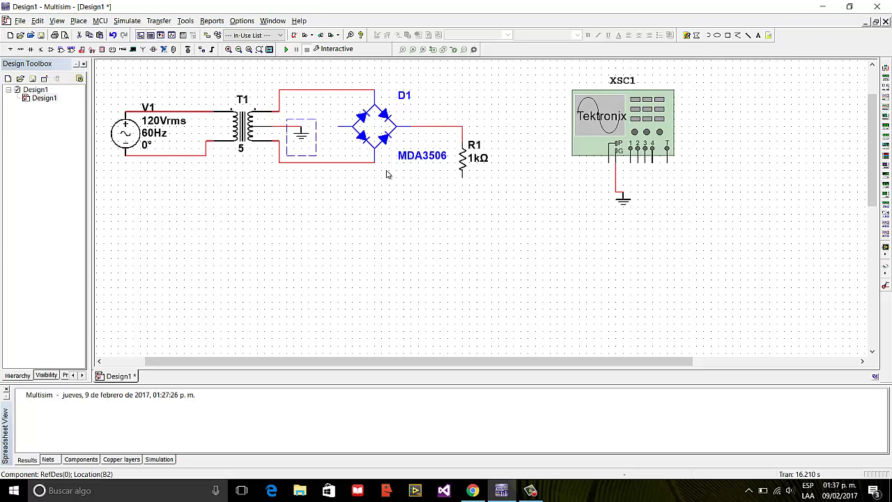
{"action": "left_click", "coordinate": [387, 174]}
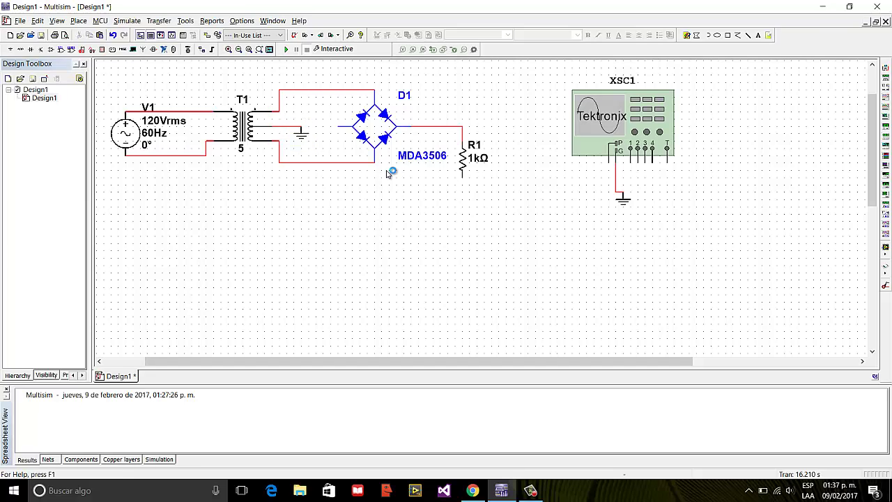
{"action": "key", "text": "ctrl+v"}
{"action": "left_click", "coordinate": [631, 163]}
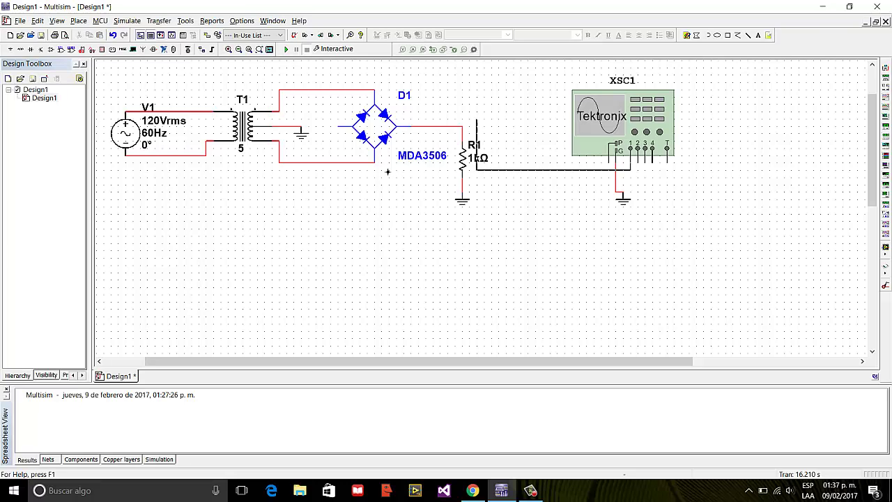
{"action": "left_click", "coordinate": [462, 126]}
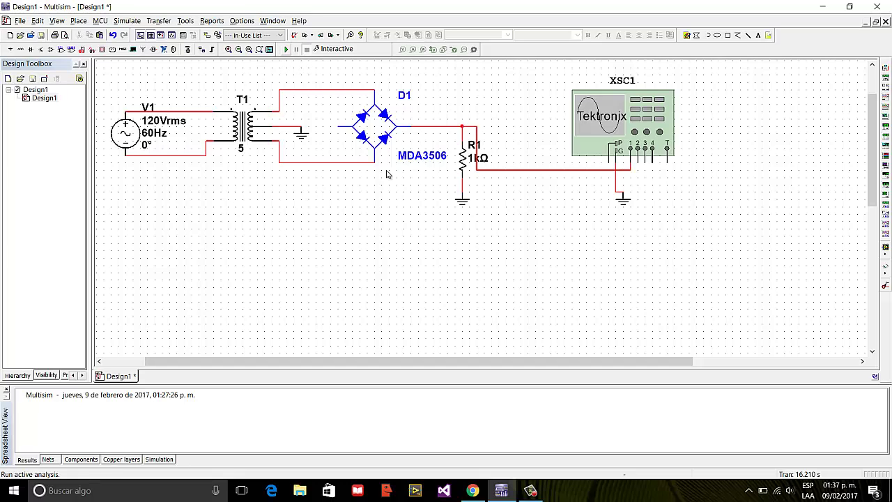
- Simulate the circuit and examine the voltage across R1 on the oscilloscope's front panel, closing the panel and stopping the simulation when finished
{"action": "key", "text": "F5"}
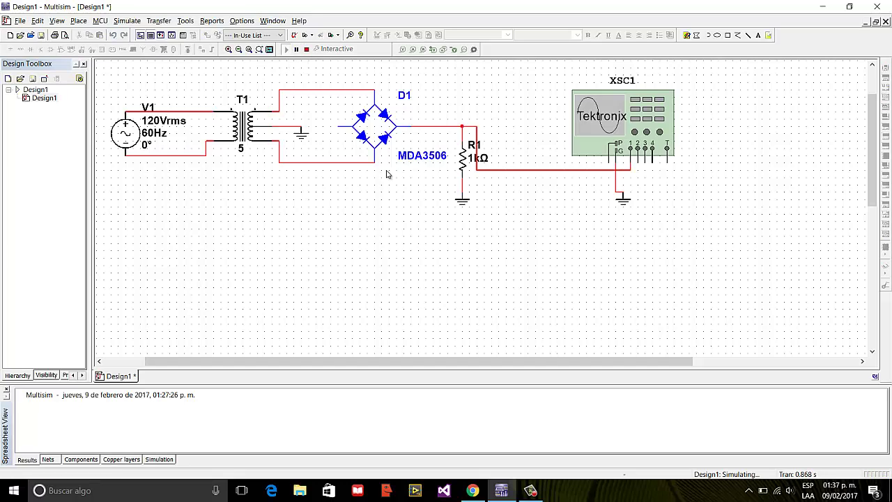
{"action": "double_click", "coordinate": [628, 122]}
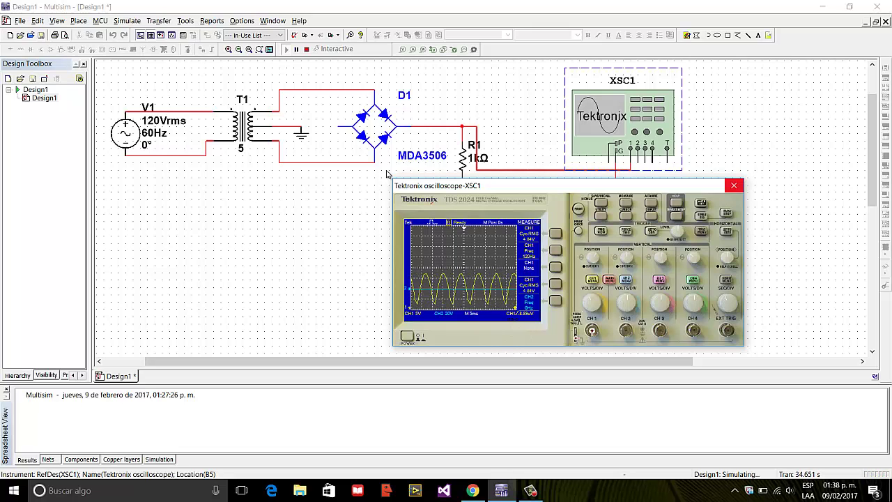
{"action": "left_click", "coordinate": [734, 186]}
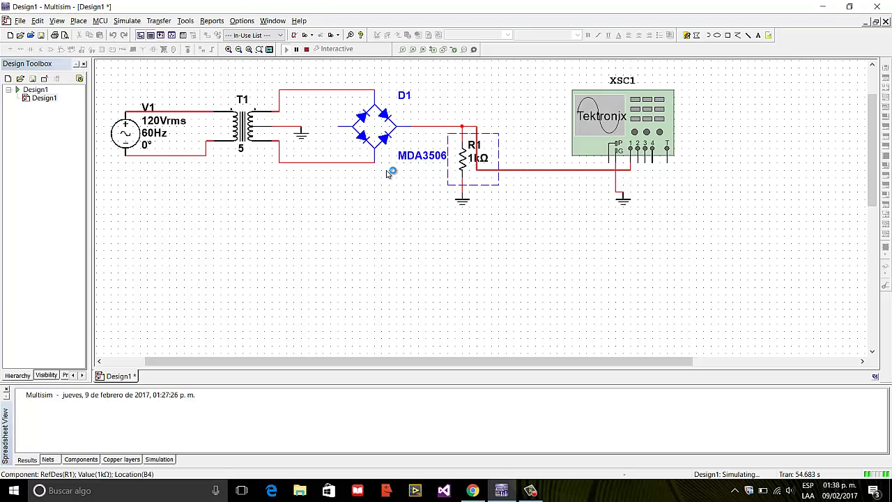
{"action": "left_click", "coordinate": [388, 173]}
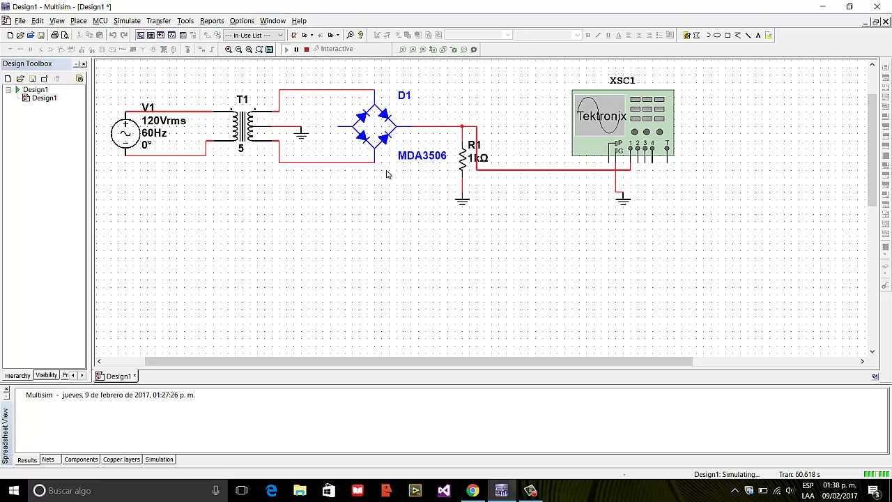
{"action": "left_click", "coordinate": [306, 49]}
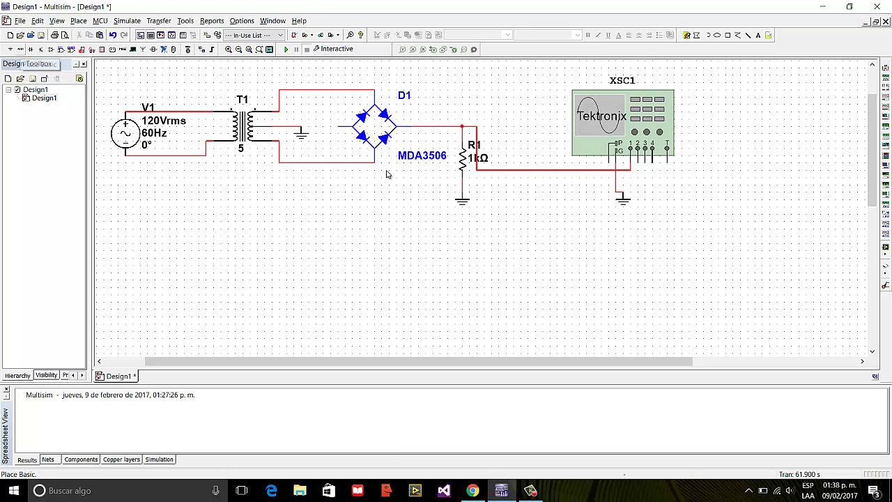
- Place a second 1 kΩ resistor vertically below the bridge rectifier's negative output
{"action": "key", "text": "ctrl+w"}
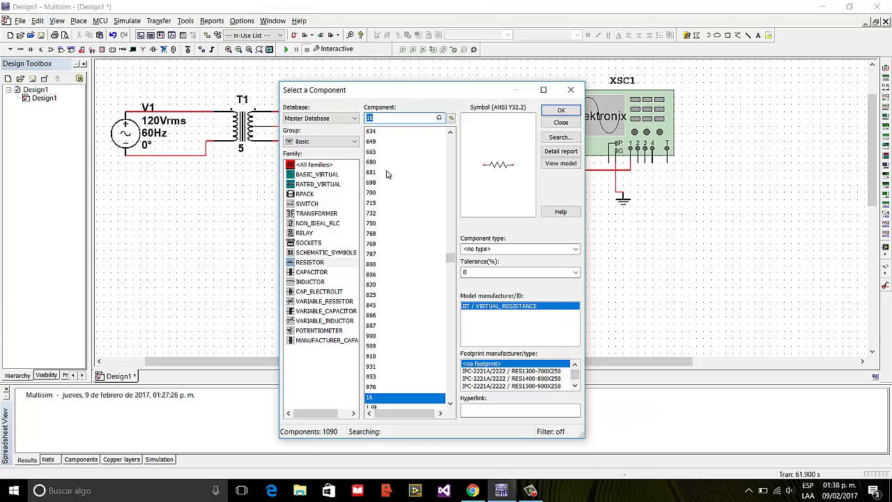
{"action": "key", "text": "Return"}
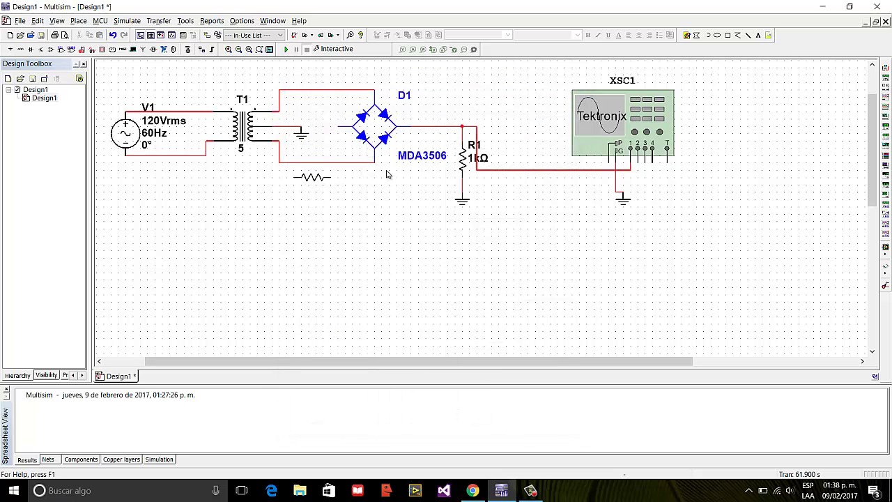
{"action": "key", "text": "ctrl+r"}
{"action": "left_click", "coordinate": [387, 173]}
{"action": "key", "text": "Escape"}
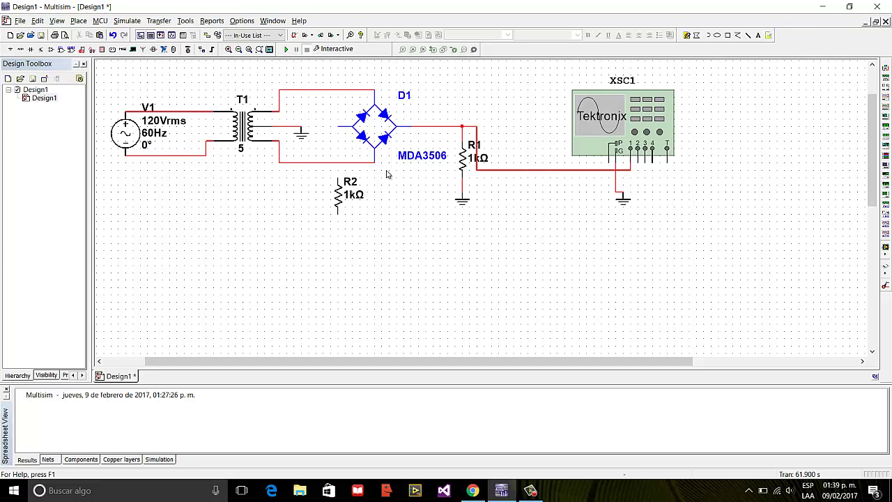
- Wire resistor R2 between the bridge's negative output and R1's ground node, and connect oscilloscope channel 2 to R2's upper node
{"action": "left_click", "coordinate": [338, 127]}
{"action": "left_click", "coordinate": [337, 177]}
{"action": "left_click", "coordinate": [337, 215]}
{"action": "left_click", "coordinate": [638, 163]}
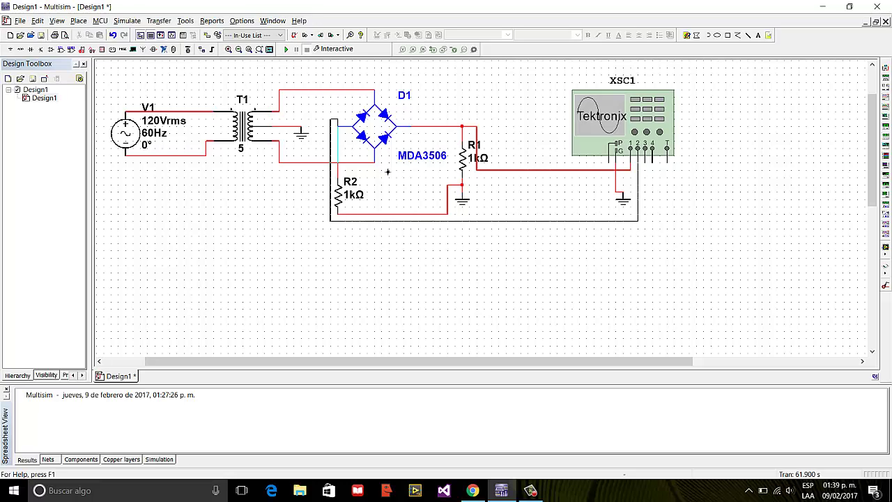
{"action": "left_click", "coordinate": [338, 141]}
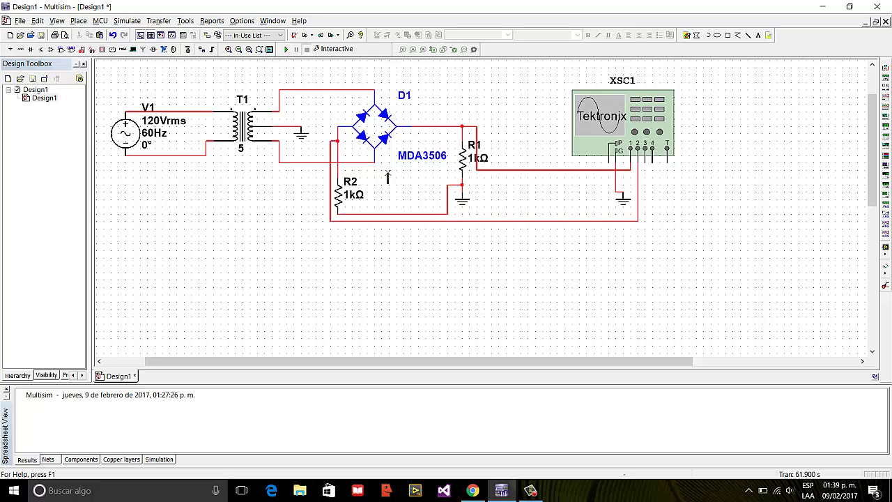
- Simulate the circuit with the oscilloscope autoset for both rectified outputs, closing the front panel and stopping the simulation when finished
{"action": "key", "text": "F5"}
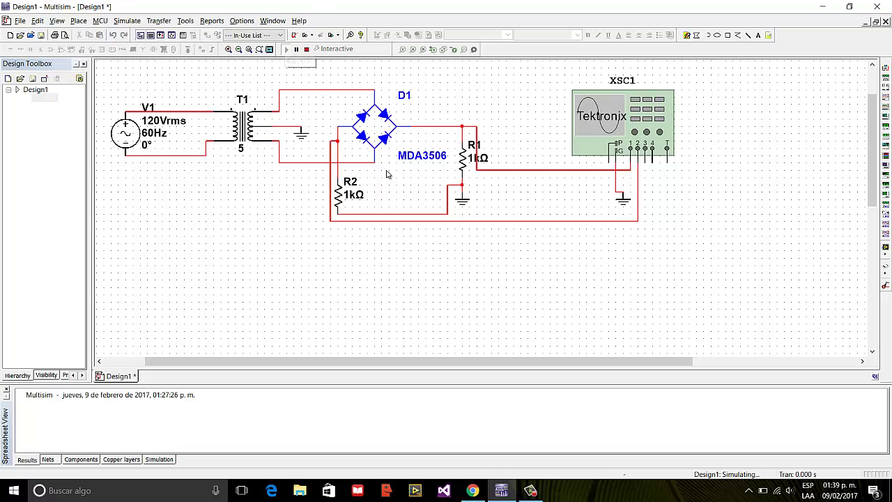
{"action": "double_click", "coordinate": [637, 127]}
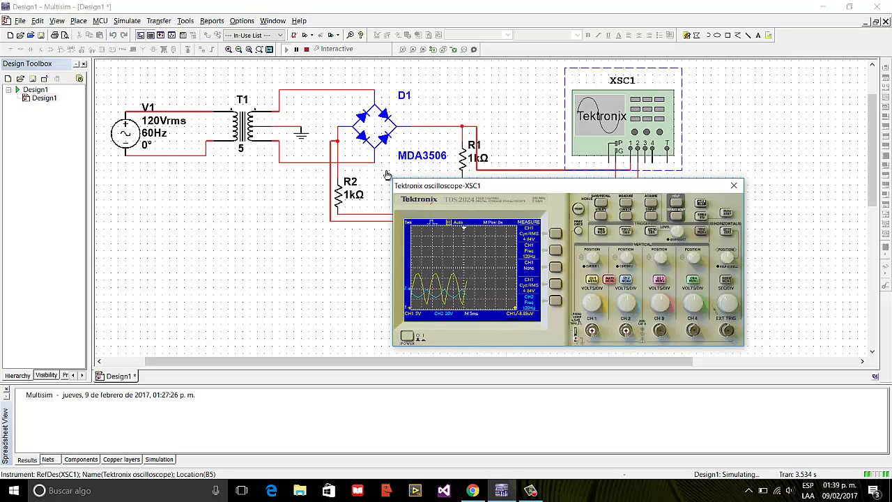
{"action": "left_click", "coordinate": [677, 215]}
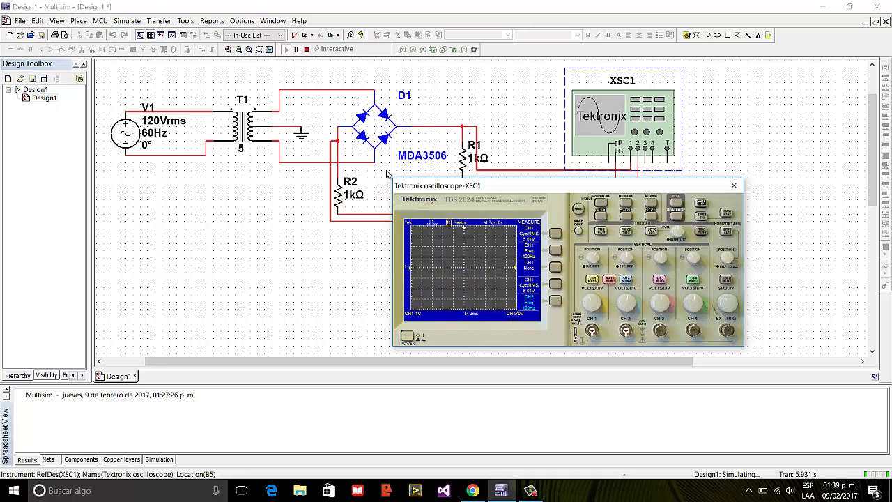
{"action": "left_click", "coordinate": [702, 203]}
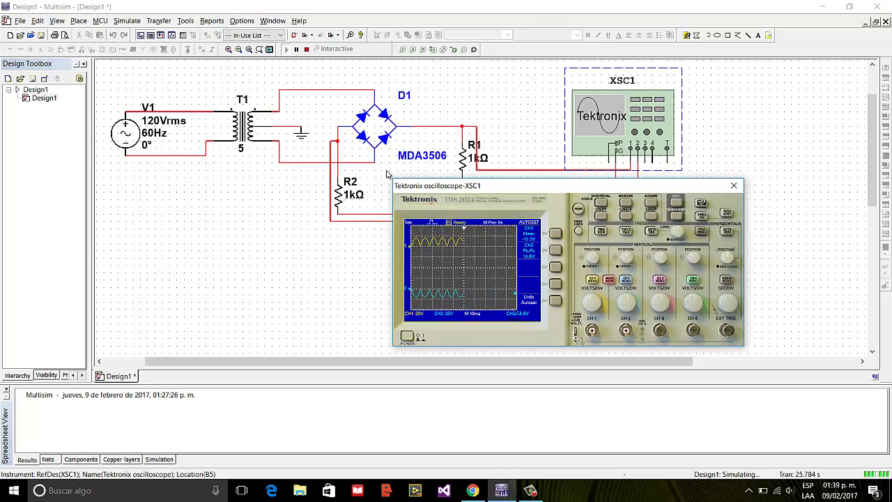
{"action": "left_click", "coordinate": [387, 175]}
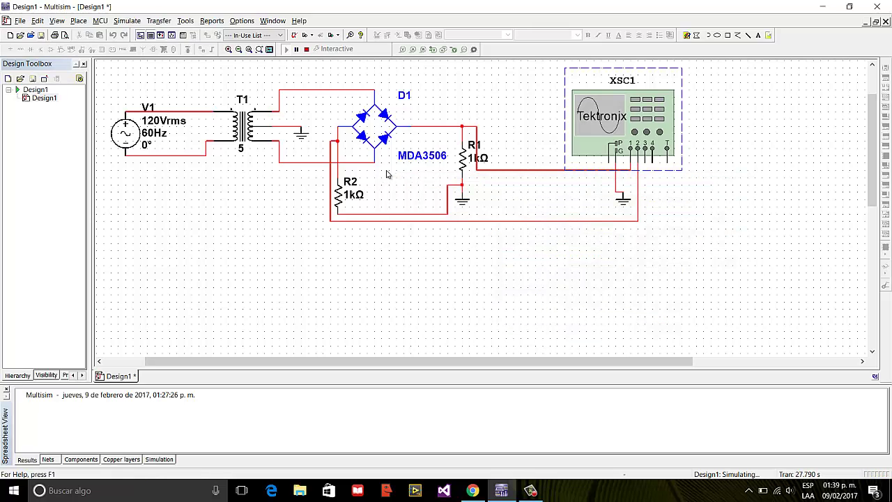
{"action": "left_click", "coordinate": [307, 49]}
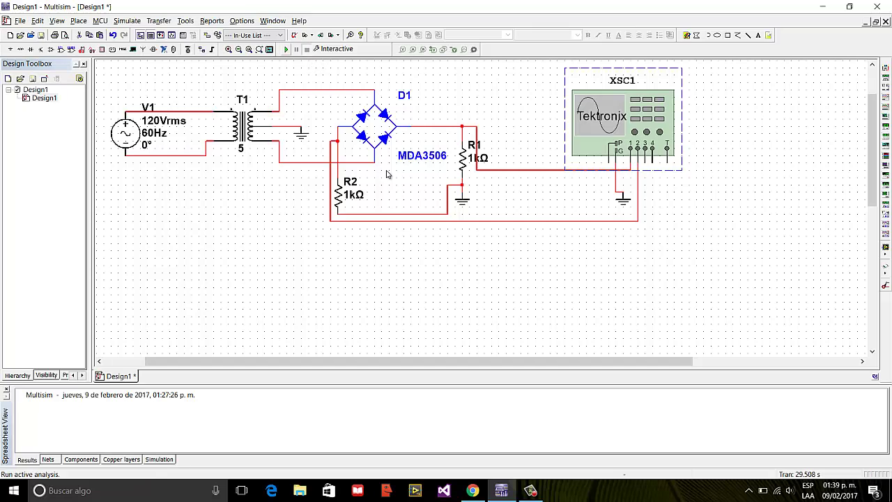
- Delete resistors R1 and R2 and the ground symbol they share
{"action": "left_click", "coordinate": [462, 159]}
{"action": "key", "text": "Delete"}
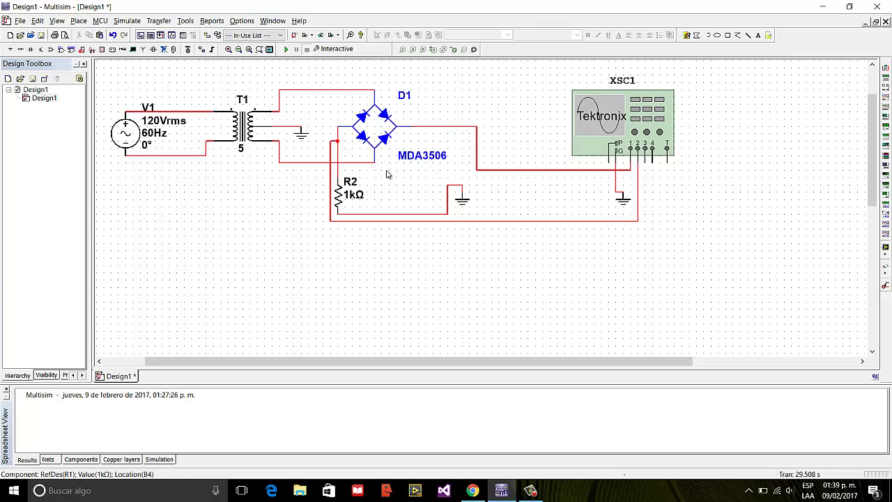
{"action": "left_click", "coordinate": [463, 200]}
{"action": "left_click", "coordinate": [388, 173]}
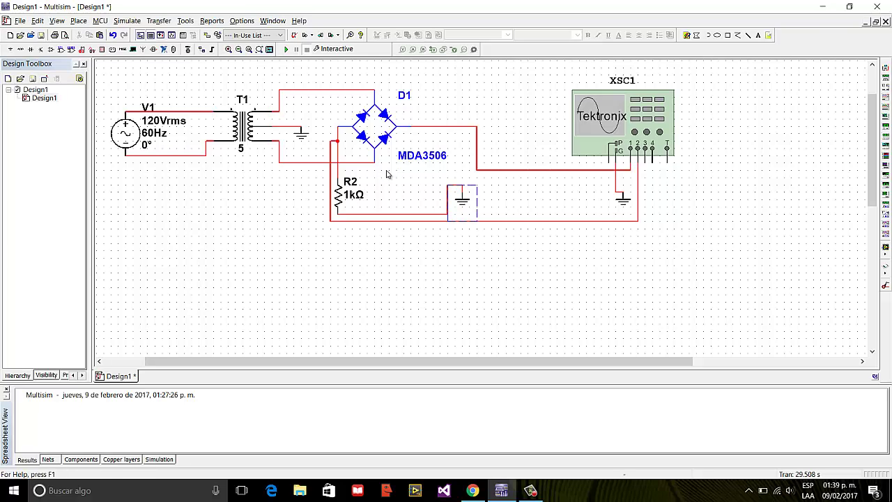
{"action": "key", "text": "Delete"}
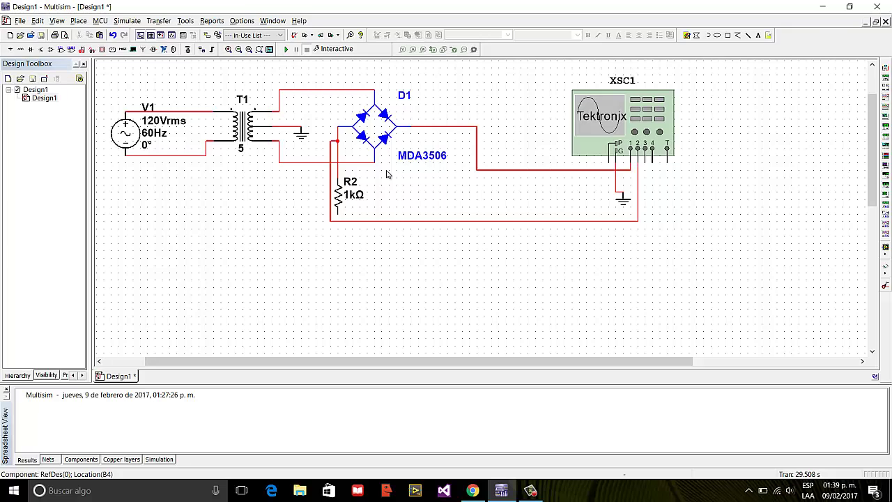
{"action": "left_click", "coordinate": [339, 196]}
{"action": "key", "text": "Delete"}
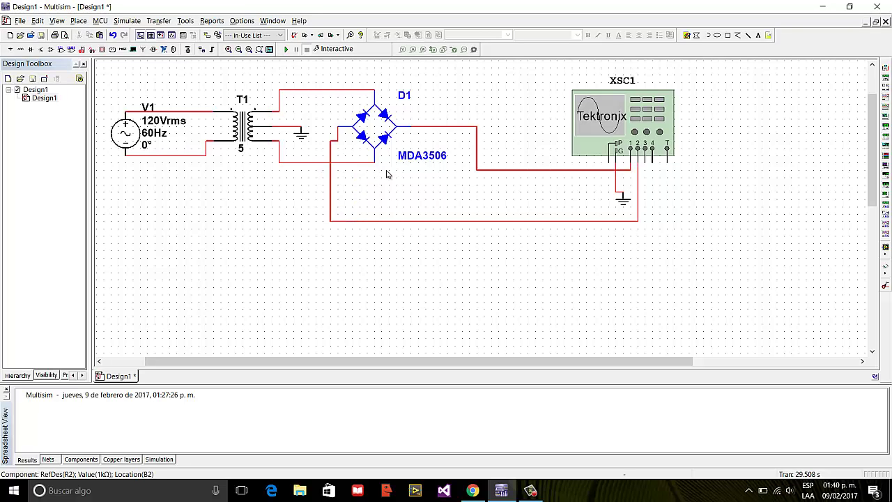
- Delete the wires linking the bridge rectifier's two outputs to oscilloscope channels 1 and 2
{"action": "left_click", "coordinate": [387, 221]}
{"action": "key", "text": "Delete"}
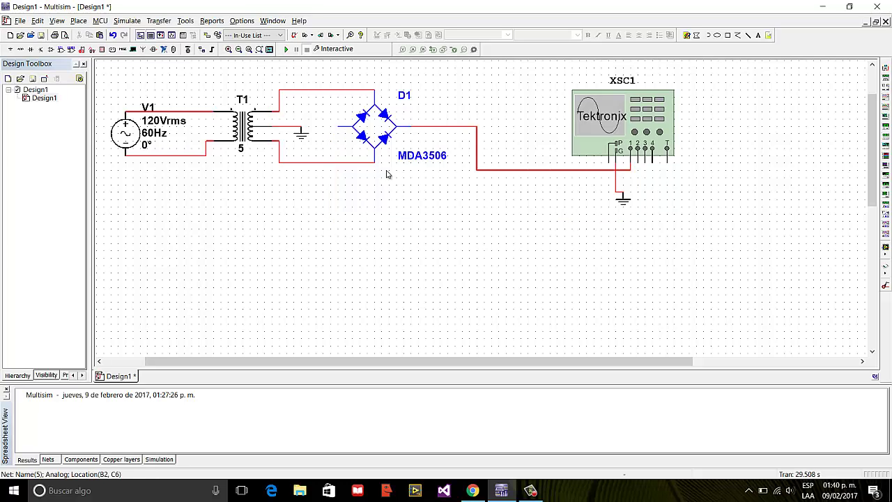
{"action": "left_click", "coordinate": [530, 170]}
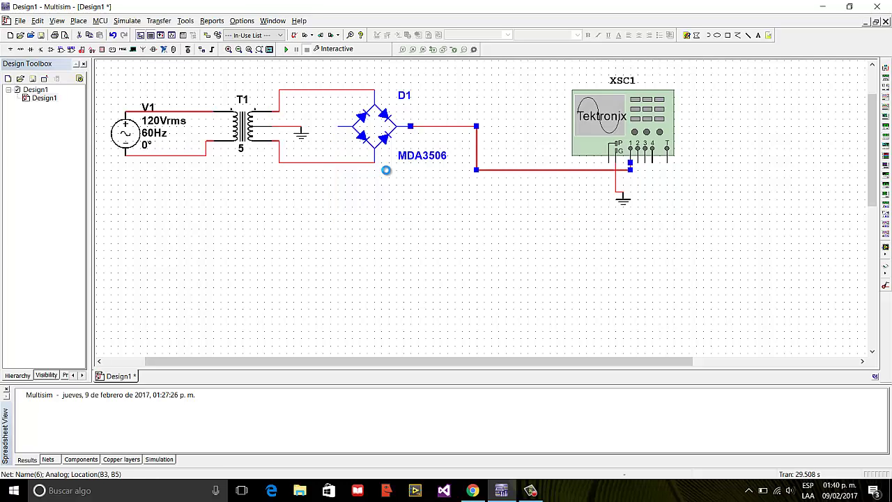
{"action": "key", "text": "Delete"}
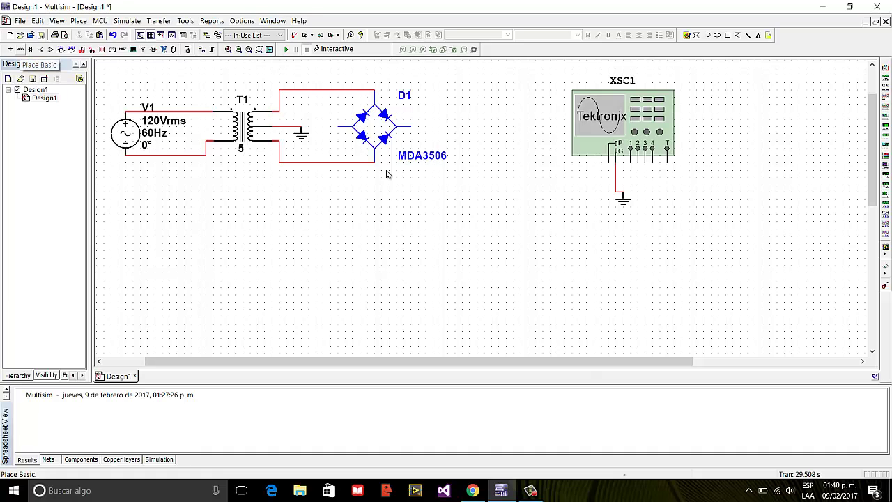
- Try a 4700 µF non-polarized capacitor below the bridge rectifier's positive output, and delete it again
{"action": "left_click", "coordinate": [20, 50]}
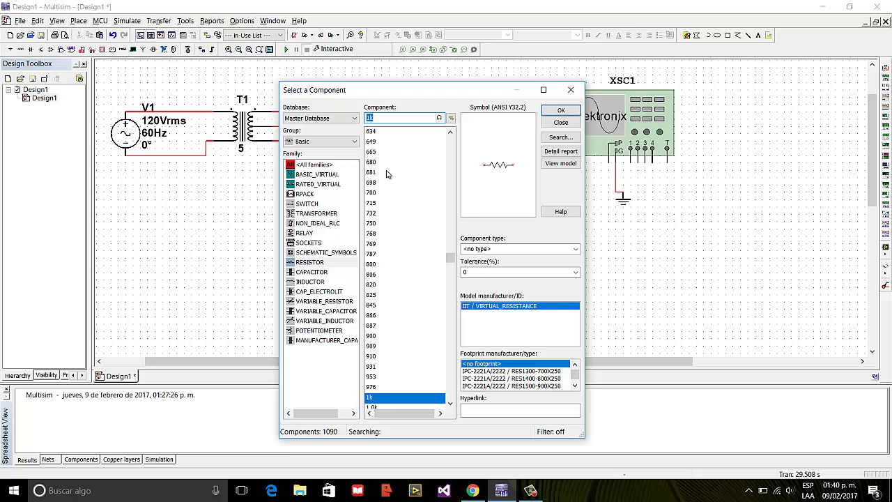
{"action": "left_click", "coordinate": [312, 272]}
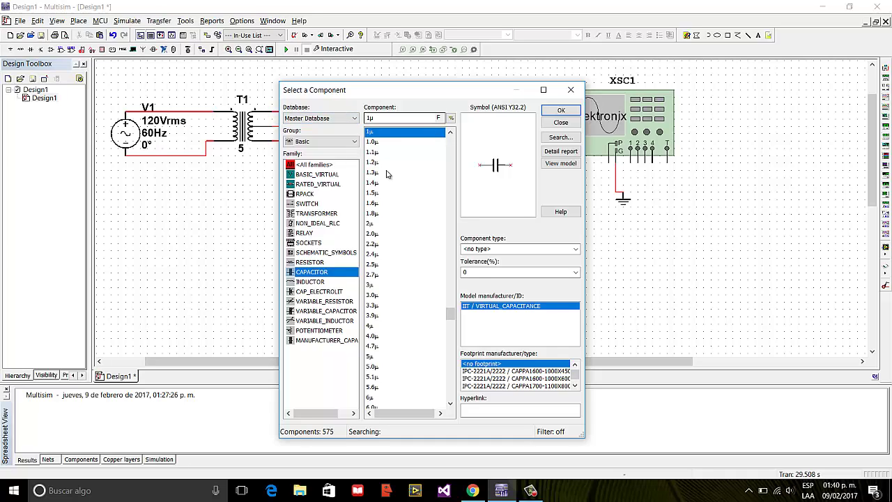
{"action": "scroll", "coordinate": [389, 174], "scroll_direction": "down", "scroll_amount": 4}
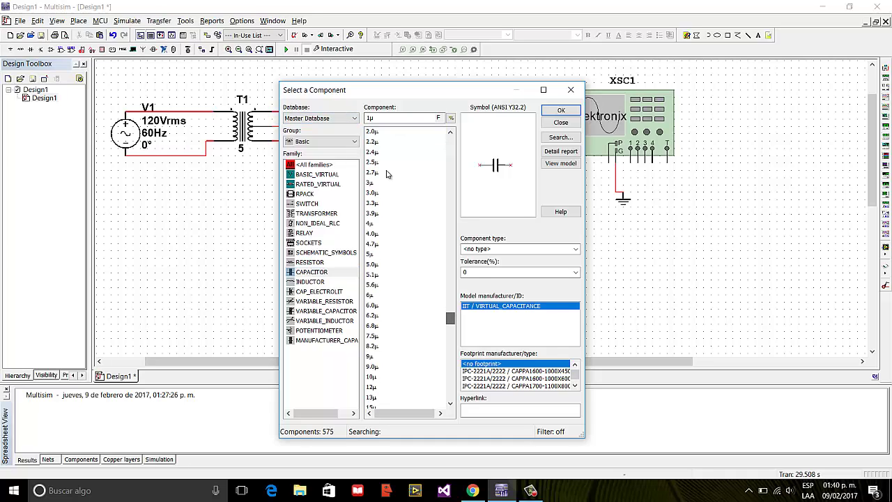
{"action": "scroll", "coordinate": [388, 174], "scroll_direction": "down", "scroll_amount": 9}
{"action": "type", "text": "160"}
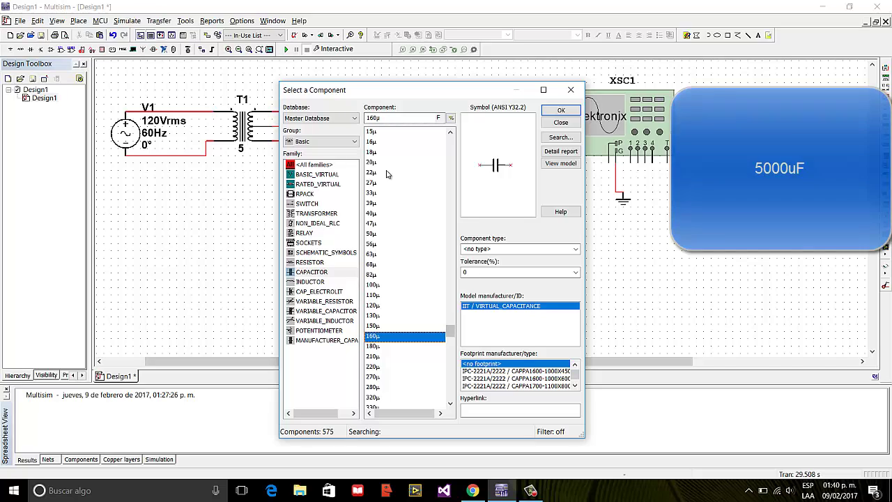
{"action": "scroll", "coordinate": [387, 174], "scroll_direction": "down", "scroll_amount": 10}
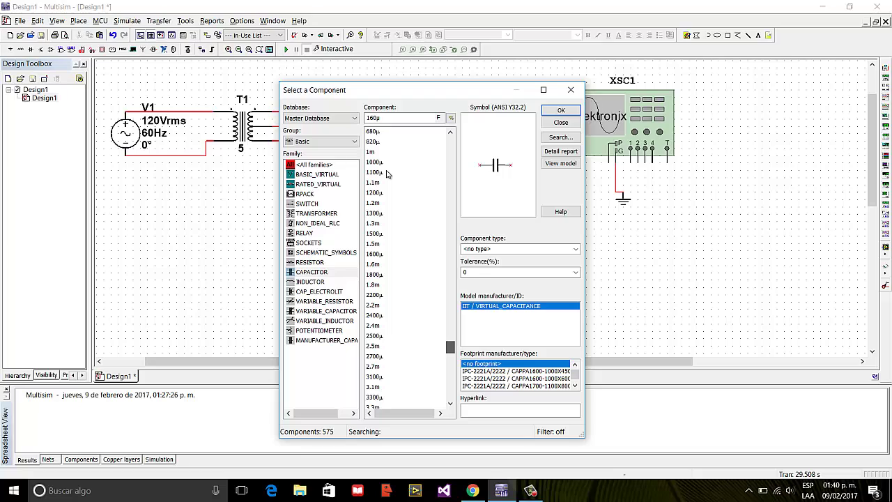
{"action": "scroll", "coordinate": [387, 174], "scroll_direction": "down", "scroll_amount": 9}
{"action": "scroll", "coordinate": [388, 174], "scroll_direction": "down", "scroll_amount": 1}
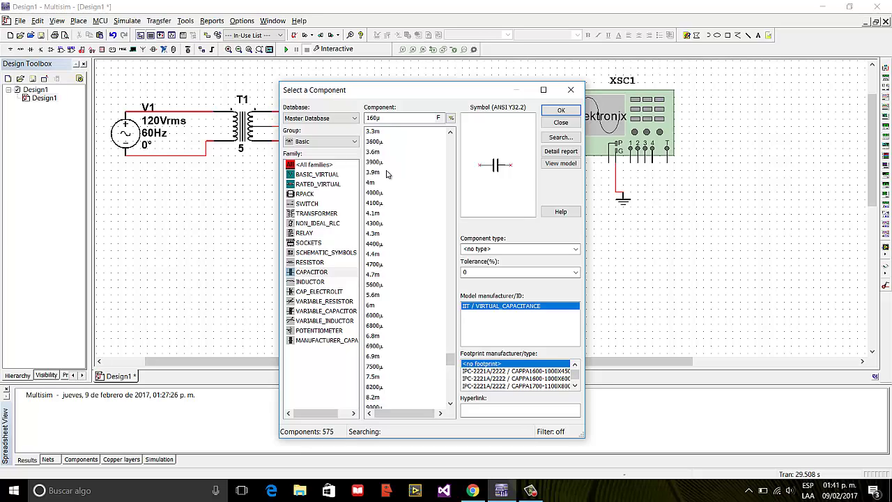
{"action": "type", "text": "4700"}
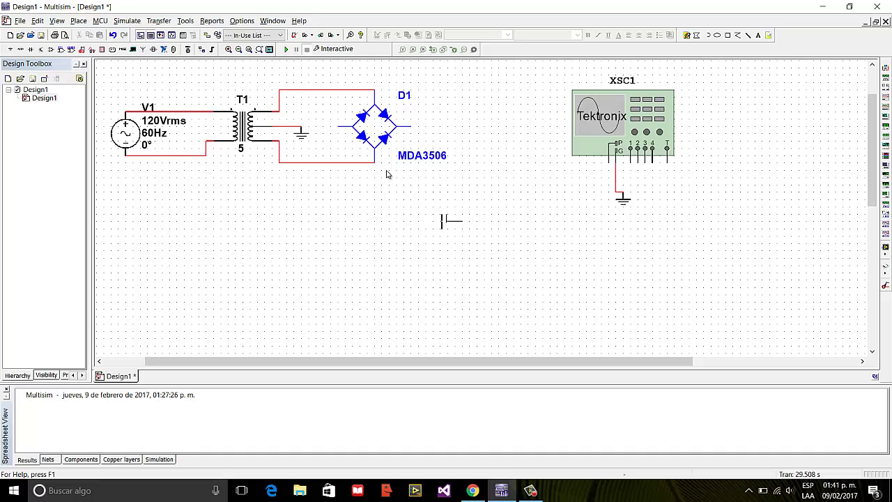
{"action": "left_click", "coordinate": [459, 200]}
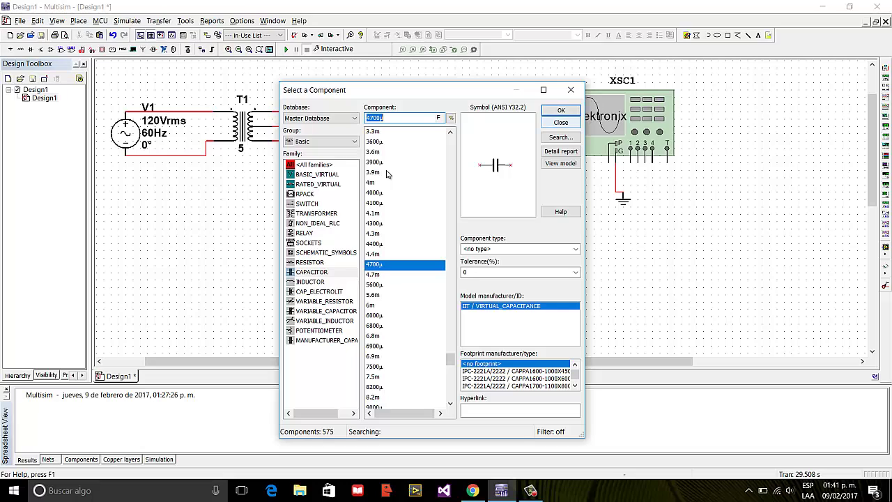
{"action": "key", "text": "Escape"}
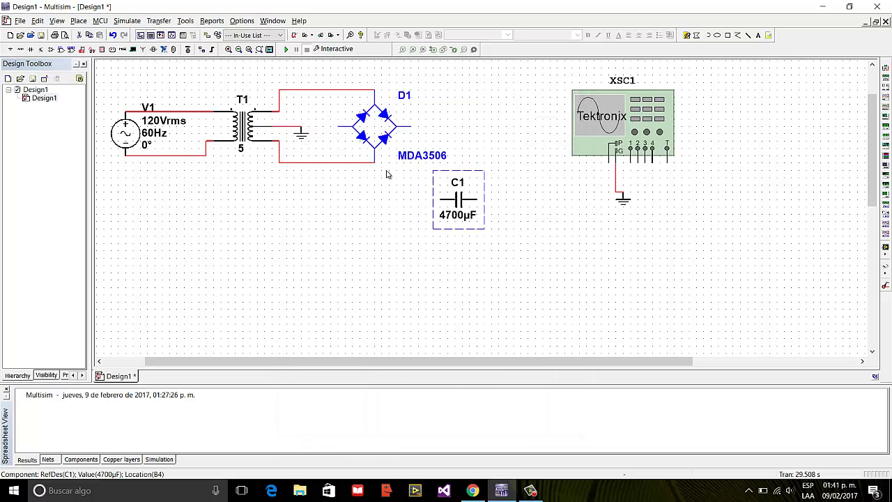
{"action": "key", "text": "Delete"}
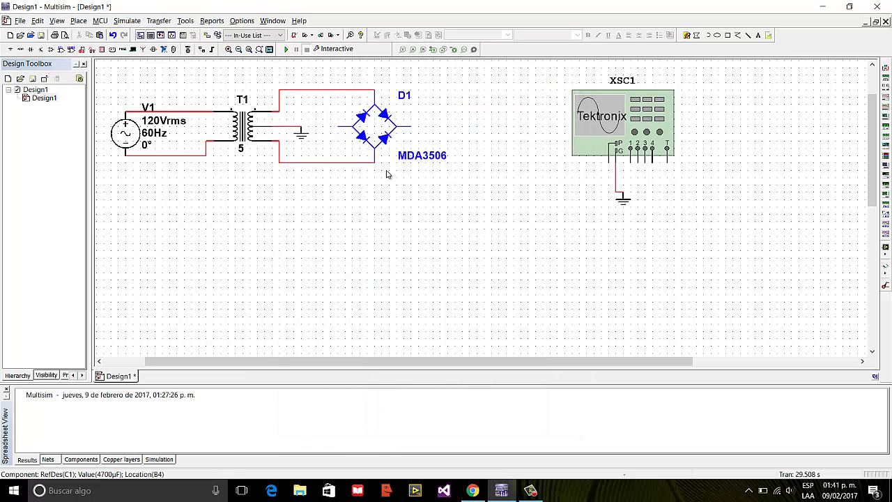
- Place a 4.7 mF electrolytic capacitor from the CAP_ELECTROLIT family beside the bridge rectifier's positive output
{"action": "key", "text": "ctrl+w"}
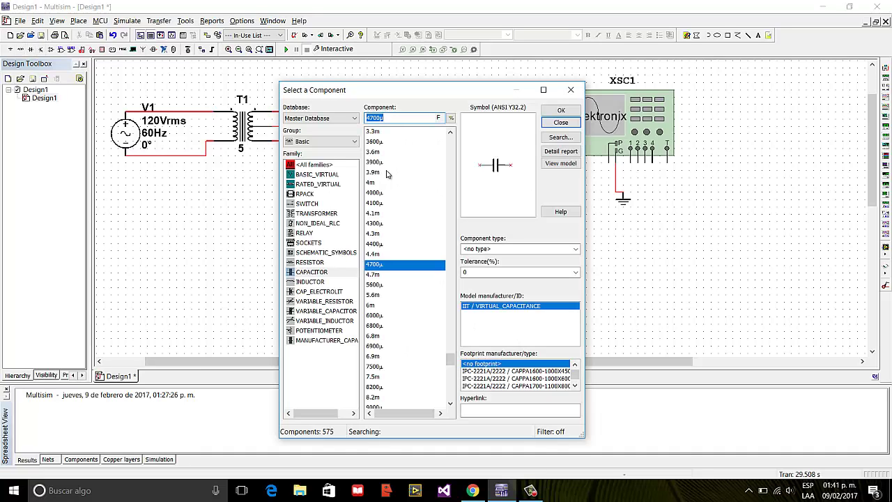
{"action": "key", "text": "shift+Tab"}
{"action": "key", "text": "Down"}
{"action": "key", "text": "Down"}
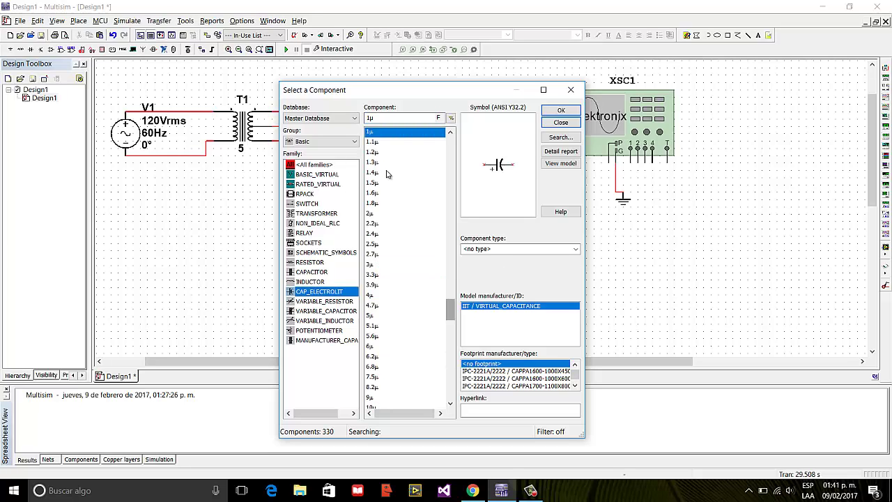
{"action": "scroll", "coordinate": [389, 174], "scroll_direction": "down", "scroll_amount": 20}
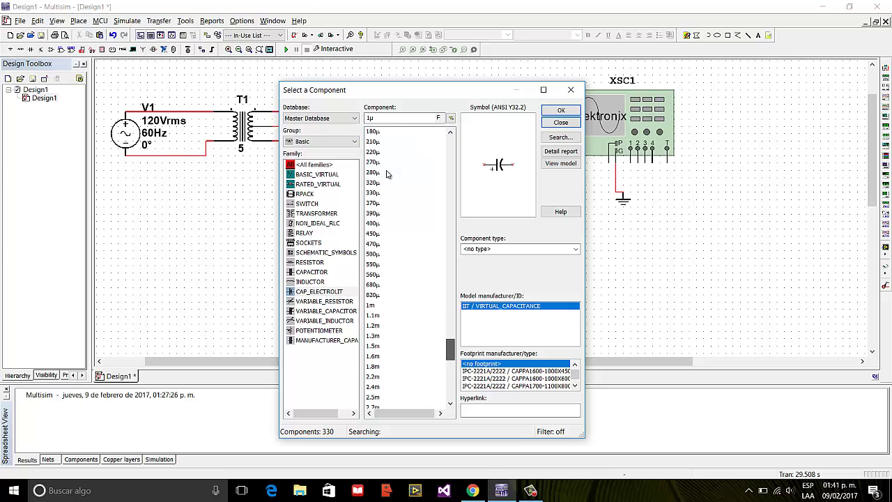
{"action": "scroll", "coordinate": [388, 174], "scroll_direction": "down", "scroll_amount": 2}
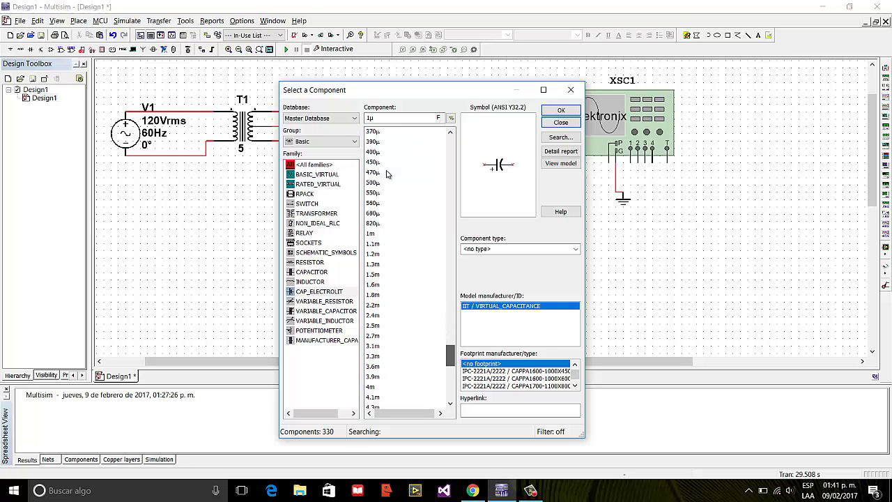
{"action": "scroll", "coordinate": [388, 175], "scroll_direction": "down", "scroll_amount": 2}
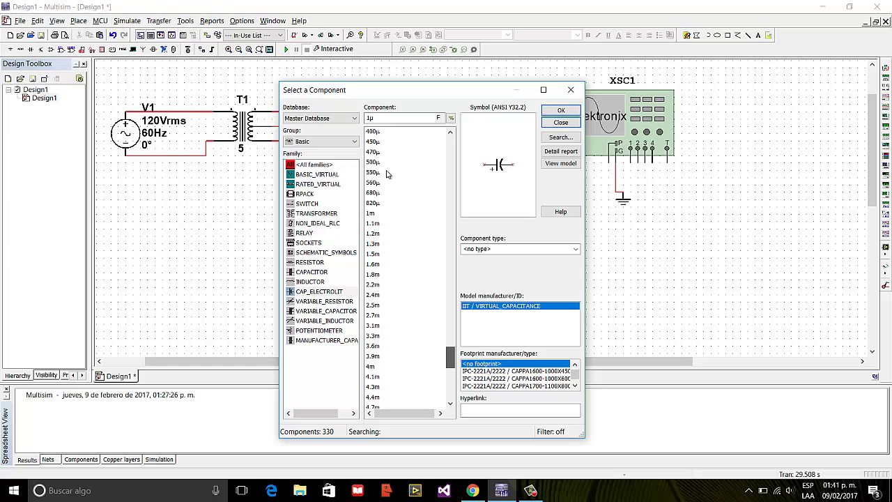
{"action": "scroll", "coordinate": [388, 174], "scroll_direction": "down", "scroll_amount": 1}
{"action": "left_click", "coordinate": [375, 367]}
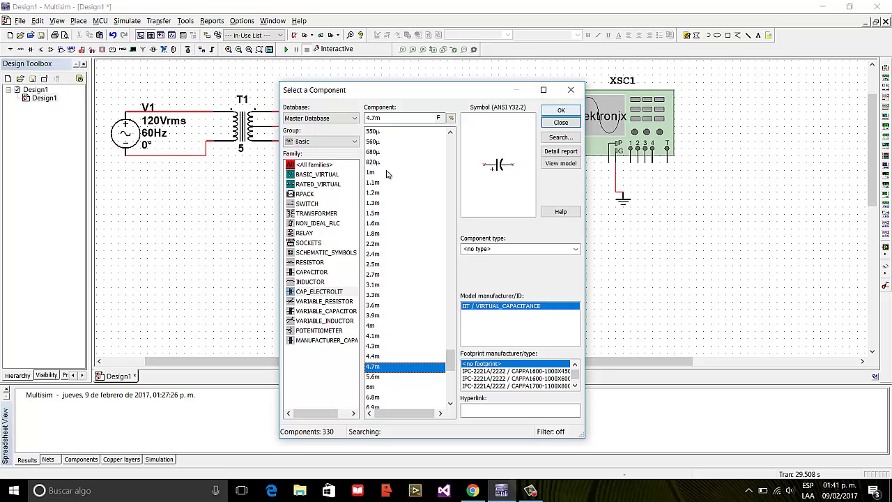
{"action": "key", "text": "Return"}
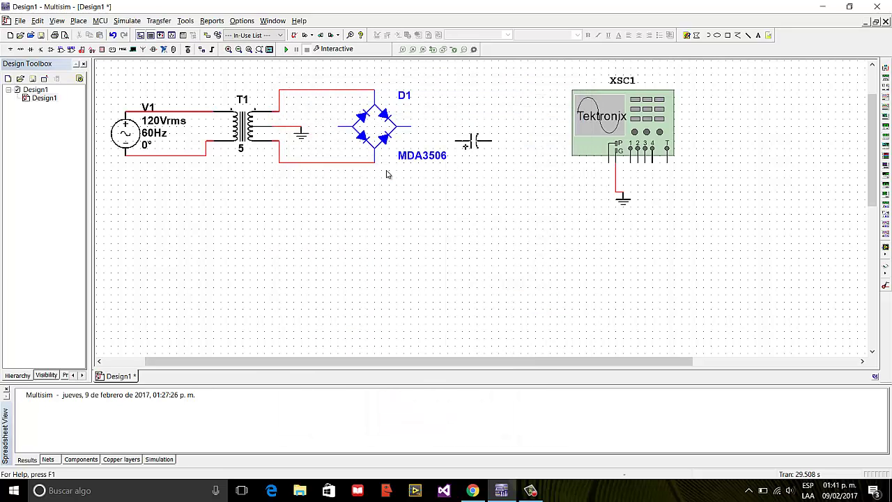
{"action": "left_click", "coordinate": [481, 145]}
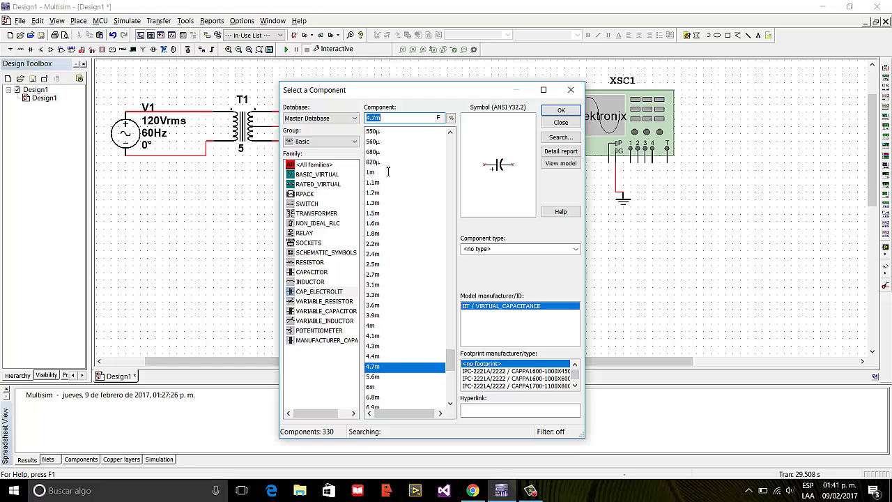
- Place a 330 µF electrolytic capacitor between the 4.7 mF capacitor and the oscilloscope
{"action": "scroll", "coordinate": [388, 175], "scroll_direction": "up", "scroll_amount": 3}
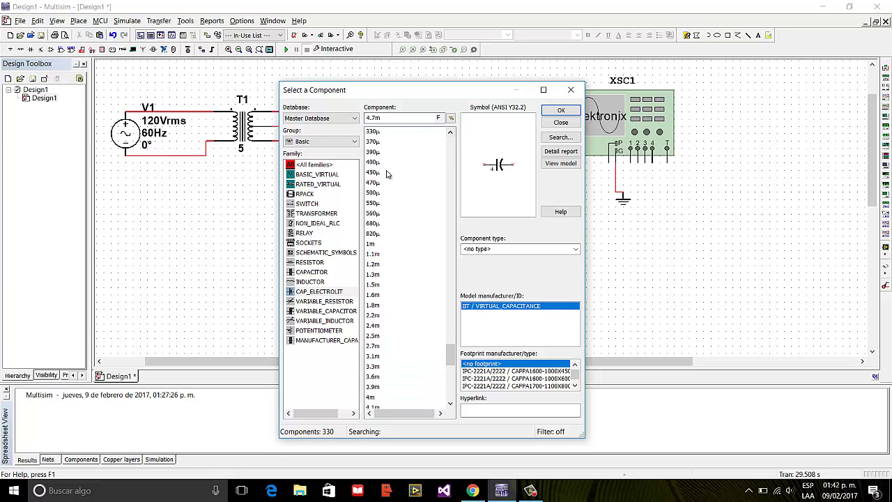
{"action": "key", "text": "Home"}
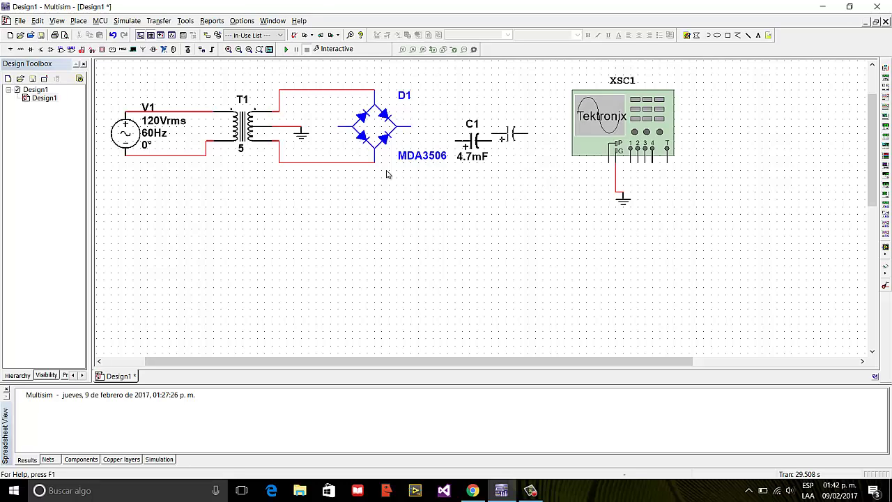
{"action": "scroll", "coordinate": [558, 97], "scroll_direction": "up", "scroll_amount": 1}
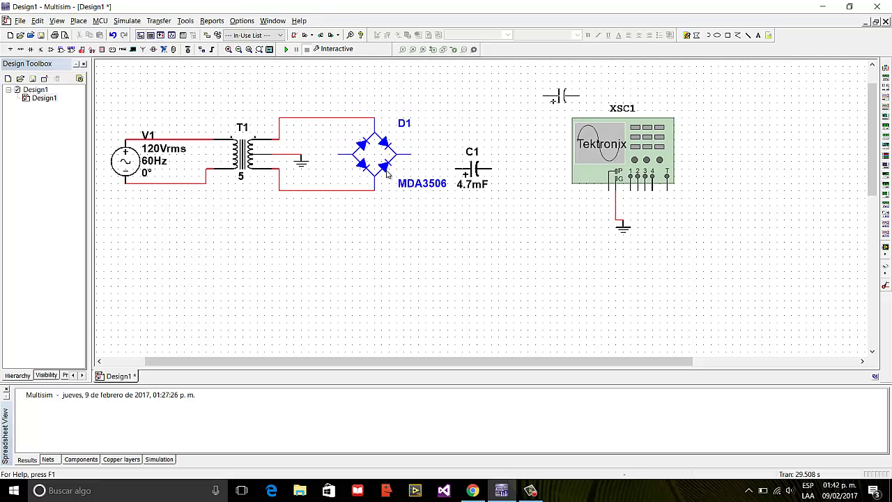
{"action": "left_click", "coordinate": [531, 153]}
{"action": "key", "text": "Escape"}
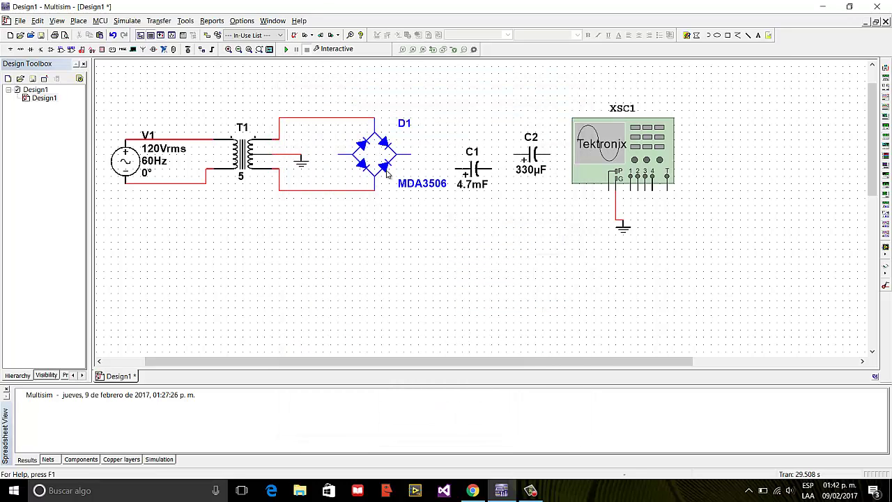
- Rotate capacitors C1 and C2 upright with their positive terminals facing up, and align C2 level with C1
{"action": "left_click", "coordinate": [474, 168]}
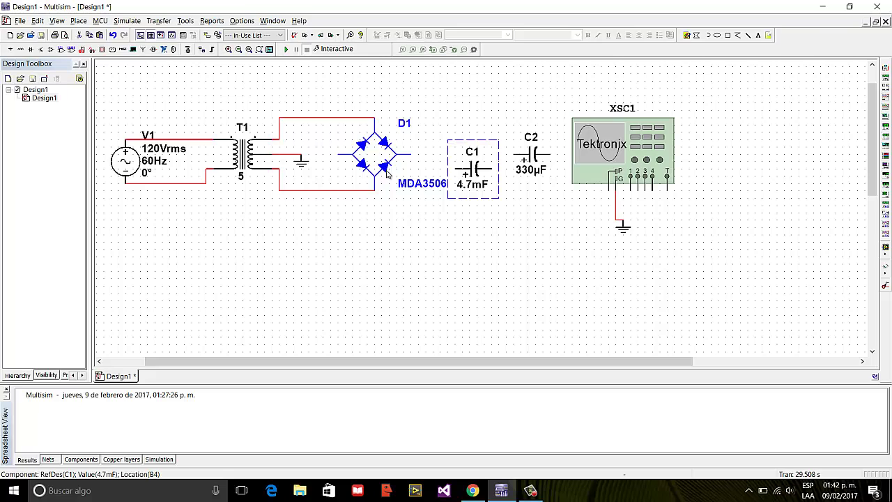
{"action": "key", "text": "ctrl+r"}
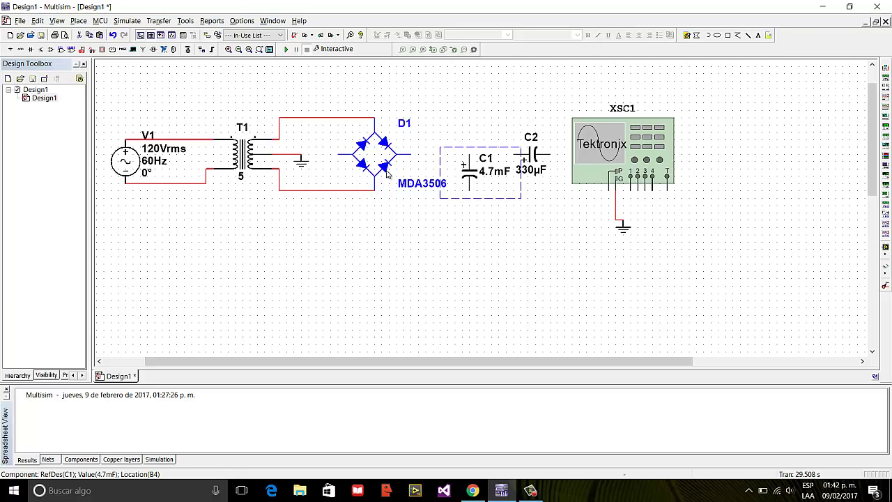
{"action": "left_click", "coordinate": [534, 154]}
{"action": "key", "text": "ctrl+r"}
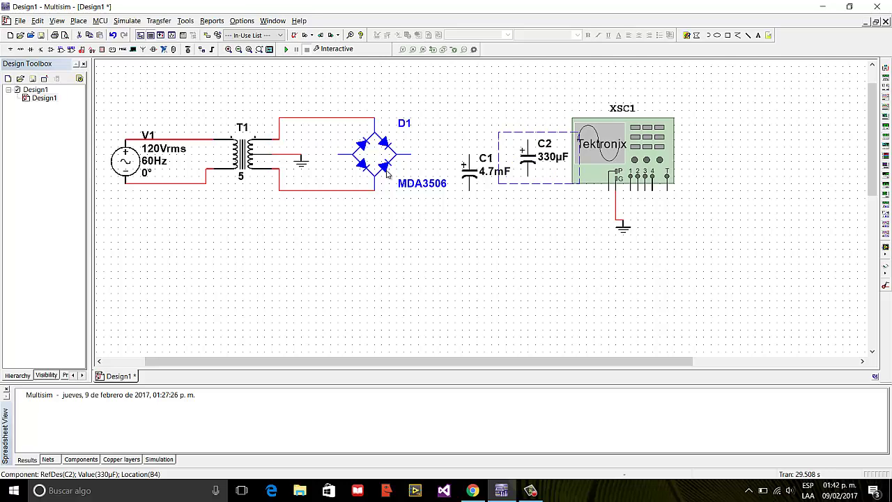
{"action": "key", "text": "Down"}
{"action": "key", "text": "Down"}
{"action": "key", "text": "Escape"}
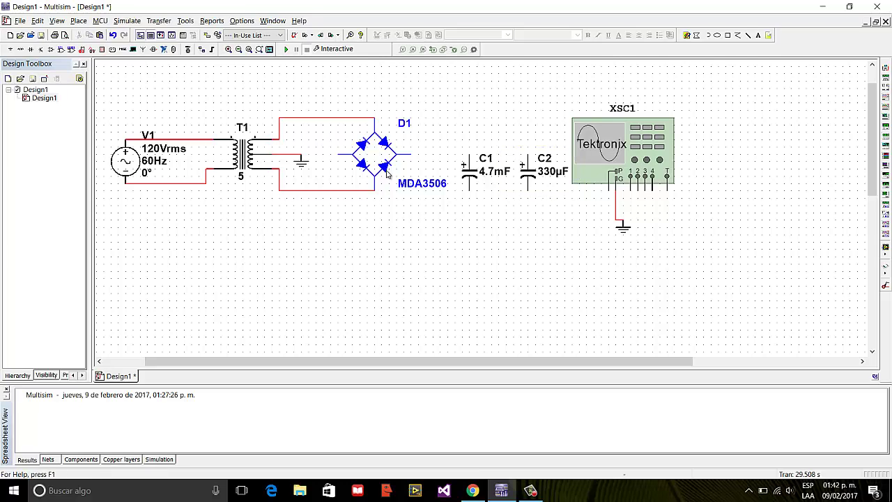
- Move the oscilloscope together with its wired ground symbol horizontally away from capacitor C2 to free up space
{"action": "mouse_move", "coordinate": [589, 82]}
{"action": "left_mouse_down"}
{"action": "mouse_move", "coordinate": [654, 247]}
{"action": "mouse_move", "coordinate": [675, 257]}
{"action": "left_mouse_up"}
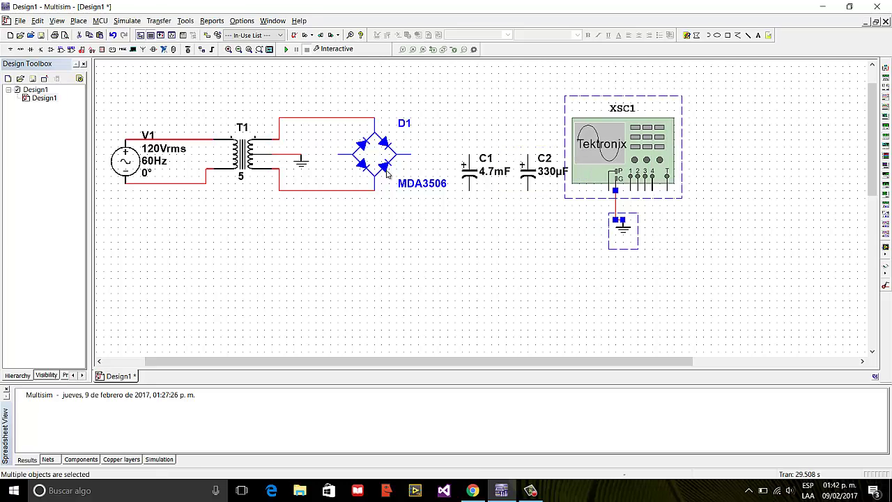
{"action": "left_click_drag", "start_coordinate": [623, 150], "coordinate": [711, 150]}
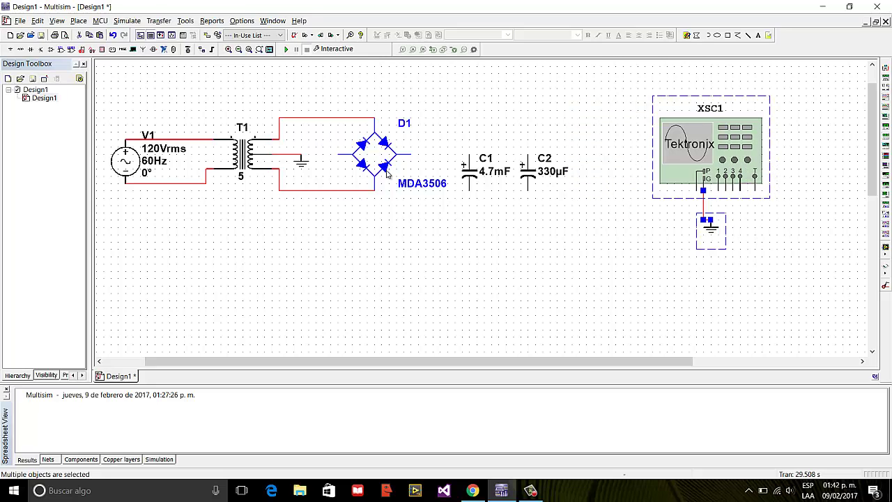
{"action": "key", "text": "Escape"}
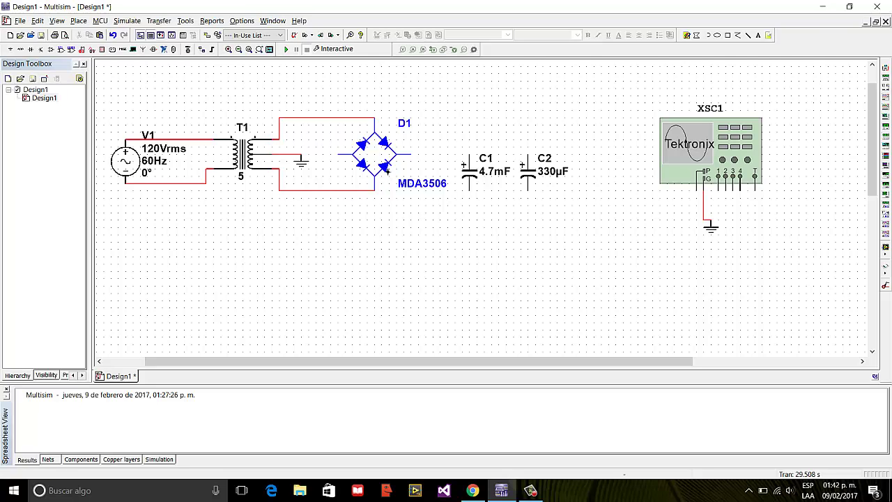
- Wire the bridge rectifier's positive output to the positive terminals of capacitors C1 and C2
{"action": "left_click", "coordinate": [527, 155]}
{"action": "left_click", "coordinate": [411, 154]}
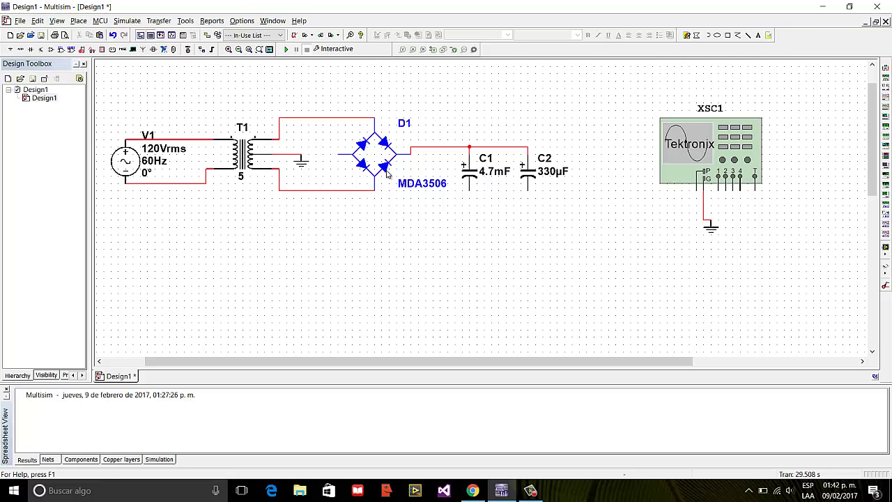
{"action": "key", "text": "Tab"}
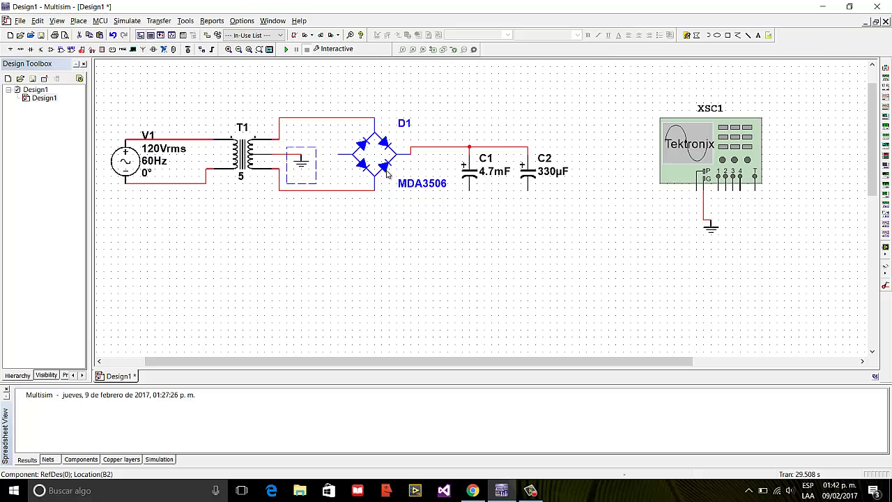
{"action": "key", "text": "Escape"}
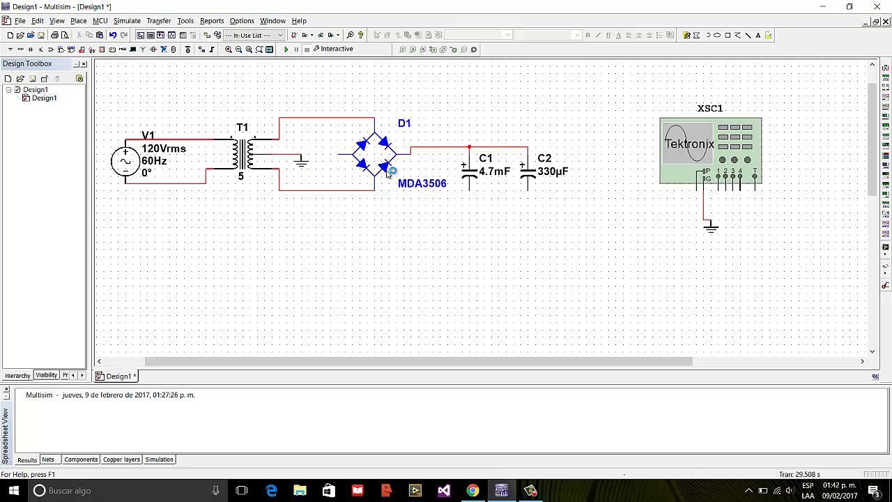
- Wire the negative terminals of C1 and C2 to a new ground symbol, and connect oscilloscope channel 1 to C2's positive terminal
{"action": "key", "text": "ctrl+v"}
{"action": "left_click", "coordinate": [528, 190]}
{"action": "left_click", "coordinate": [469, 205]}
{"action": "left_click", "coordinate": [718, 176]}
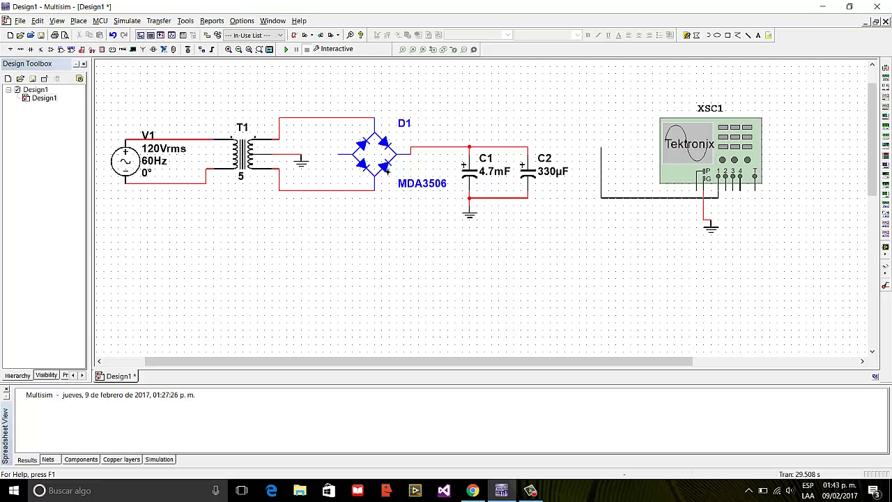
{"action": "left_click", "coordinate": [528, 147]}
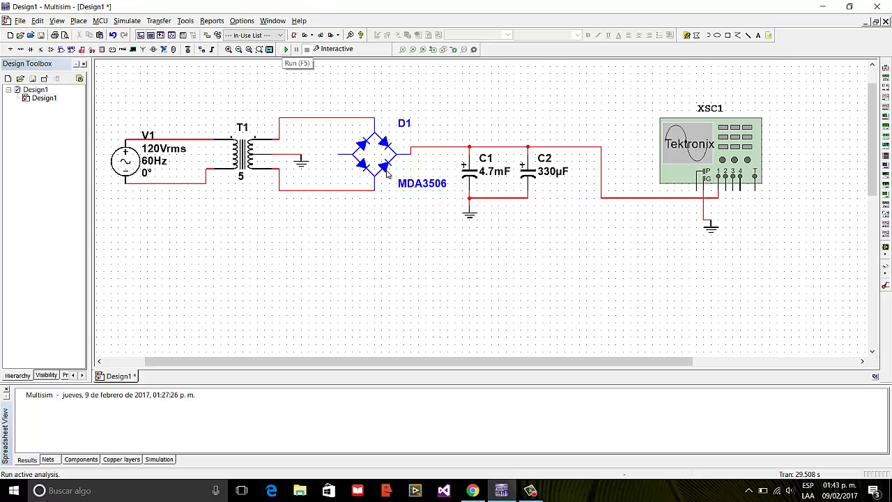
- Simulate the circuit, examine the filtered positive output on the Tektronix oscilloscope, and stop the simulation
{"action": "left_click", "coordinate": [285, 49]}
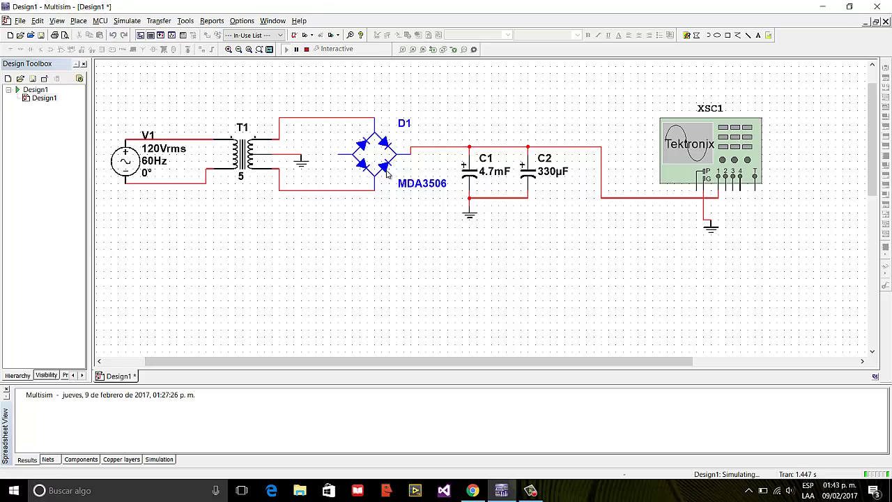
{"action": "double_click", "coordinate": [703, 133]}
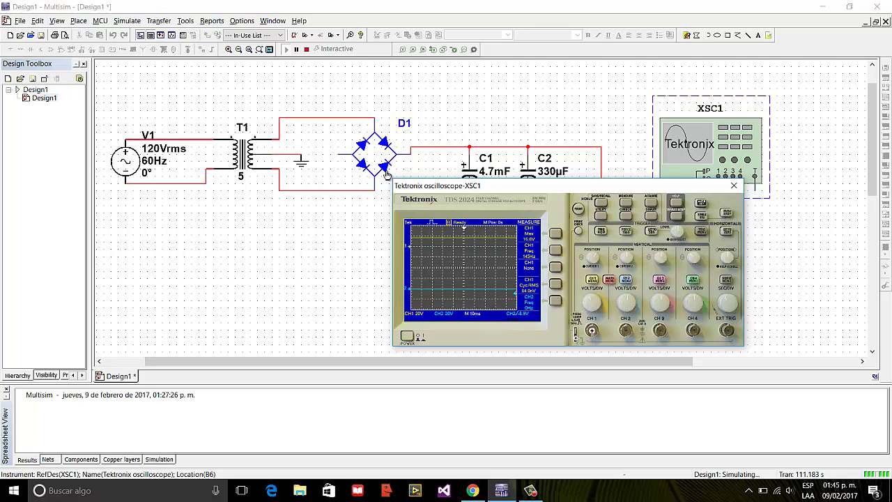
{"action": "left_click", "coordinate": [734, 186]}
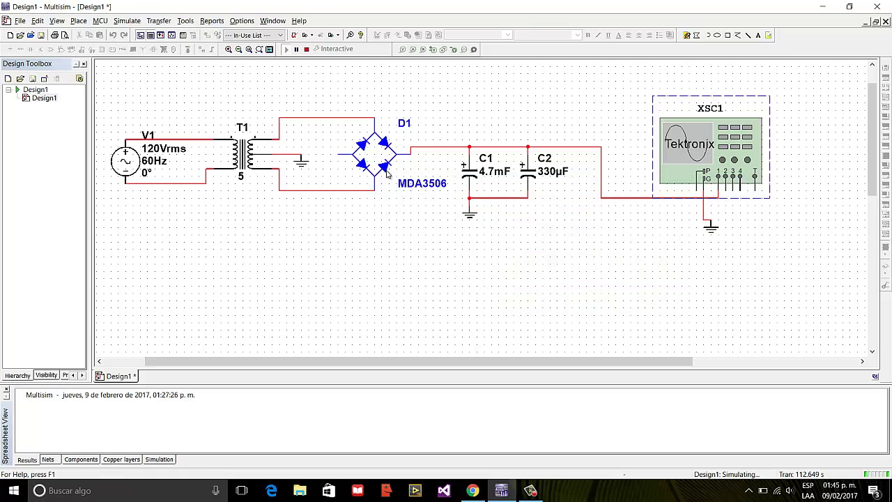
{"action": "left_click", "coordinate": [306, 48]}
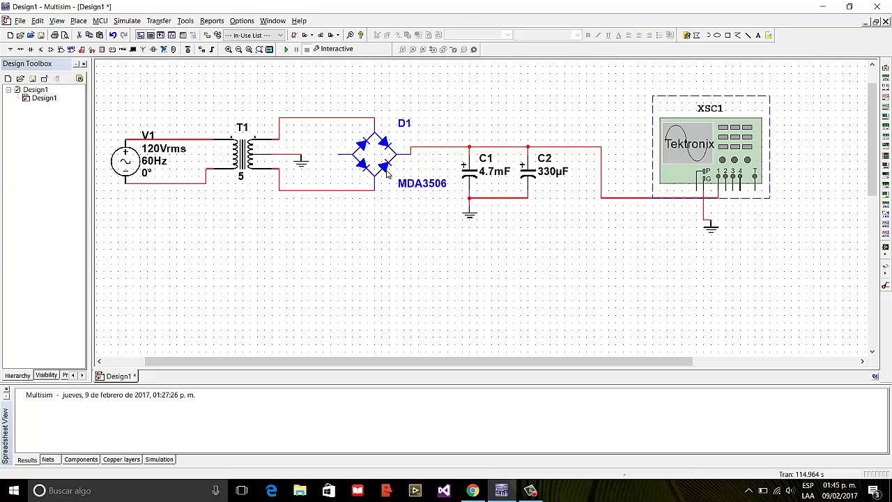
- Duplicate the C1 and C2 capacitor pair with its joining wire directly below the original pair
{"action": "left_click_drag", "start_coordinate": [580, 192], "coordinate": [461, 160]}
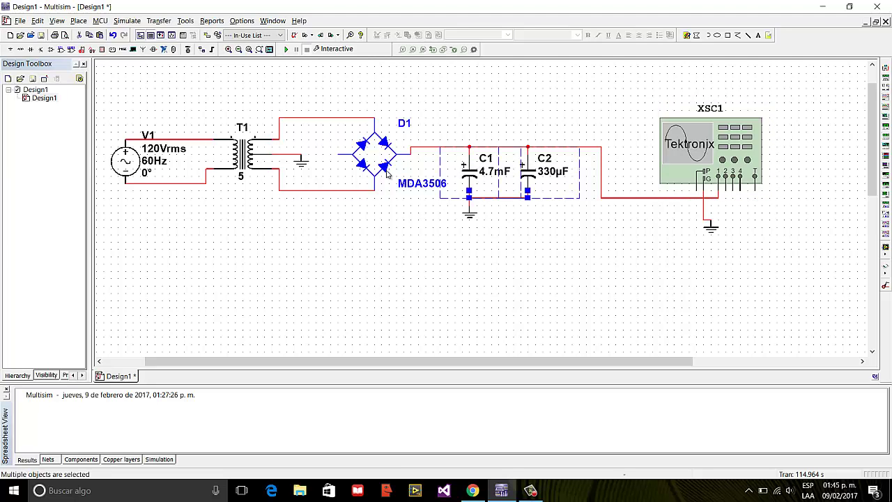
{"action": "left_click", "coordinate": [388, 175]}
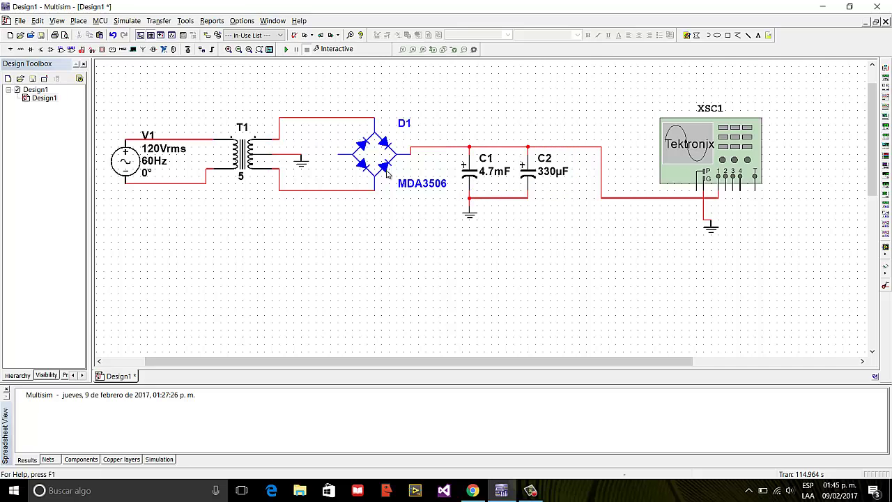
{"action": "key", "text": "ctrl+v"}
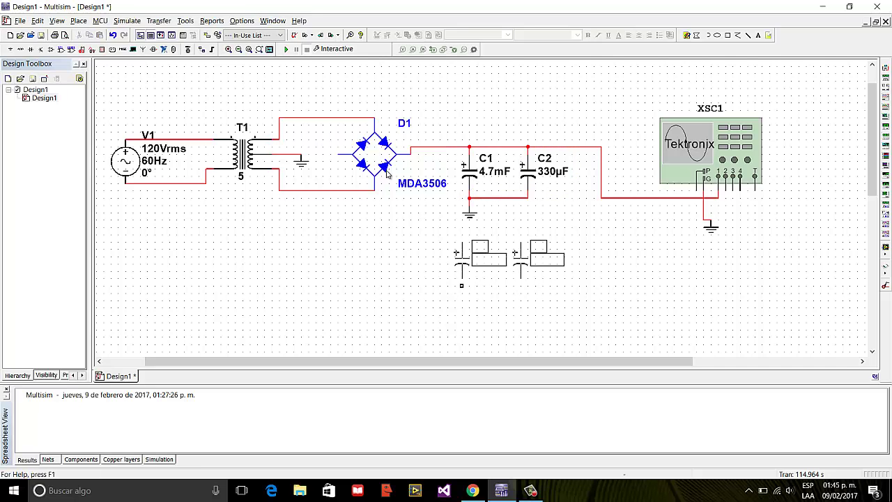
{"action": "left_click", "coordinate": [469, 286]}
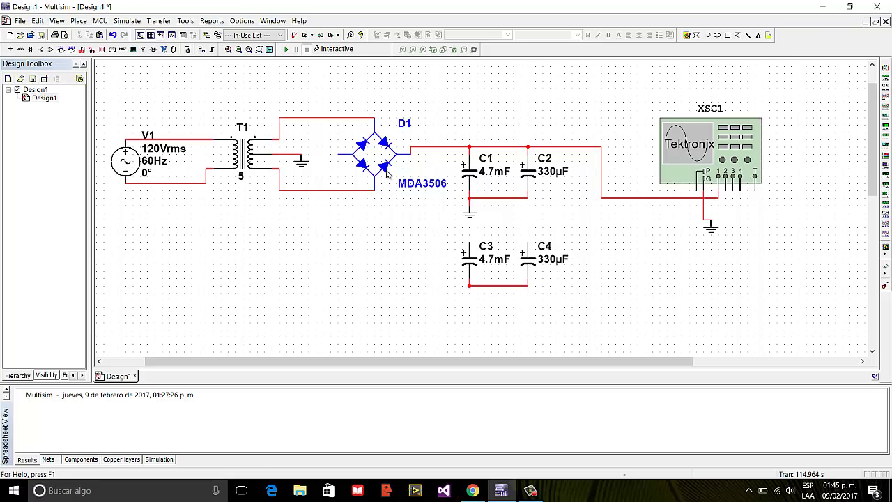
- Join the positive terminals of C3 and C4, and wire the bridge rectifier's negative output to their negative terminals
{"action": "left_click", "coordinate": [528, 243]}
{"action": "left_click", "coordinate": [469, 237]}
{"action": "left_click", "coordinate": [338, 153]}
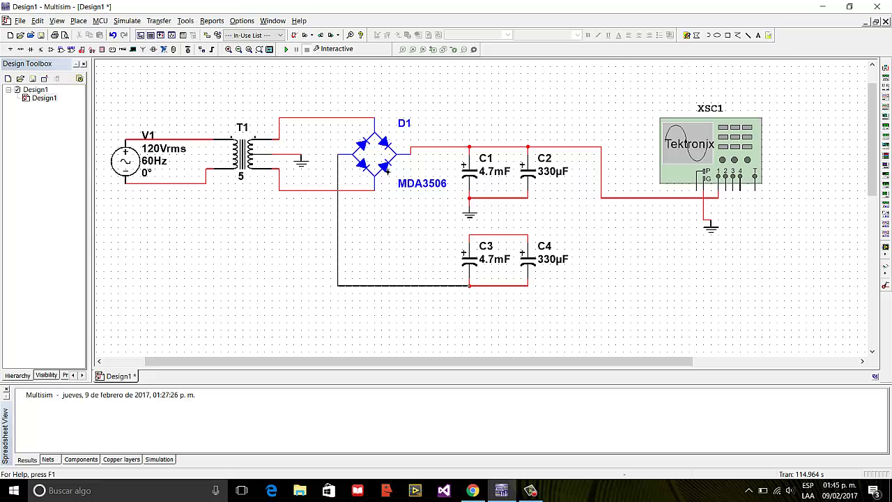
{"action": "left_click", "coordinate": [469, 286]}
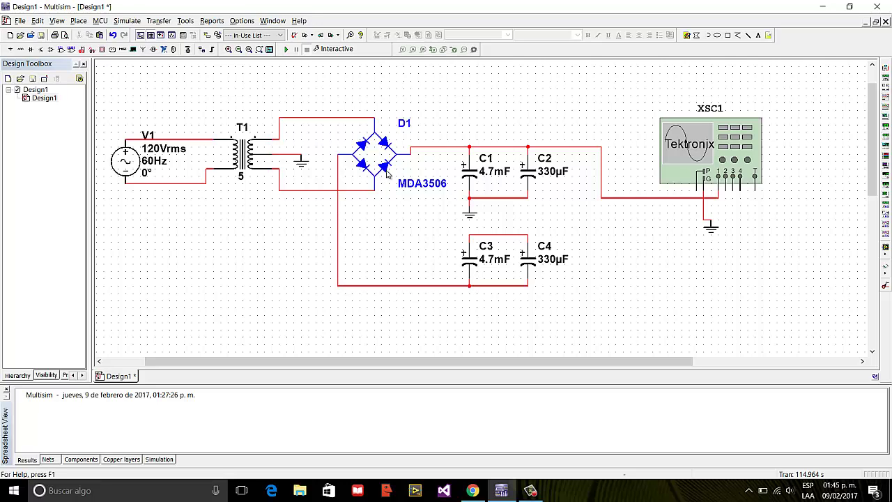
- Shift the capacitors' ground symbol sideways and wire the grounded node under C1 to the positive terminal of C3
{"action": "left_click_drag", "start_coordinate": [469, 214], "coordinate": [448, 214]}
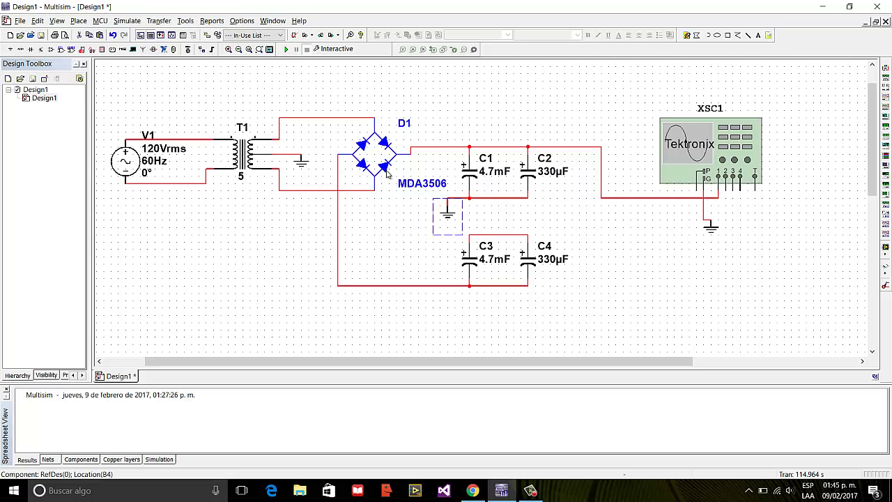
{"action": "key", "text": "Escape"}
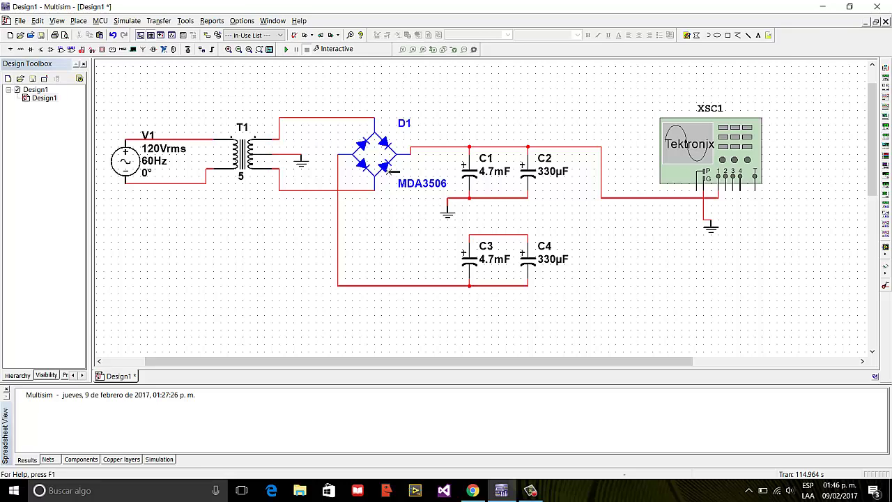
{"action": "left_click", "coordinate": [469, 198]}
{"action": "left_click", "coordinate": [469, 235]}
- Connect oscilloscope channel 2 to C4's negative terminal and run a simulation to check both filtered outputs
{"action": "left_click", "coordinate": [726, 190]}
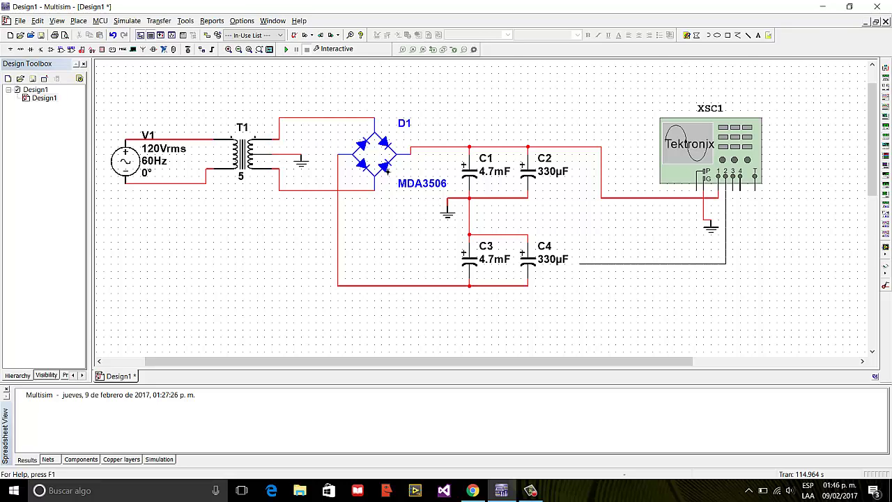
{"action": "left_click", "coordinate": [528, 286]}
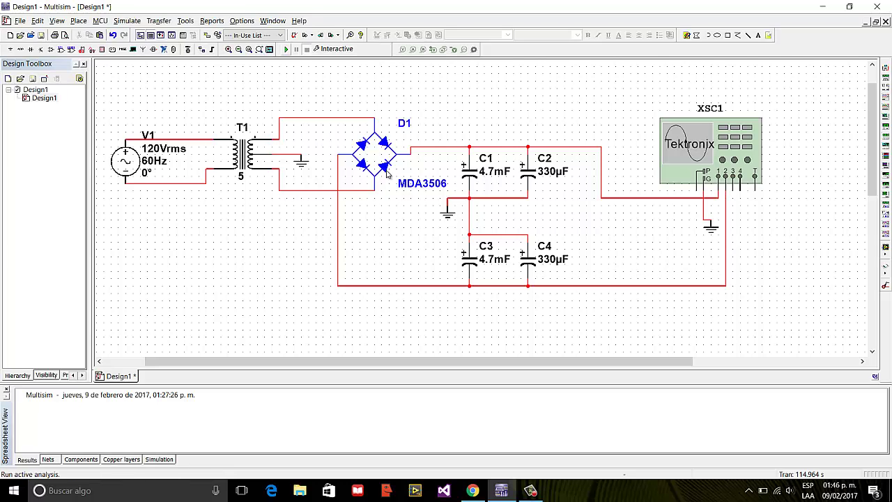
{"action": "left_click", "coordinate": [286, 48]}
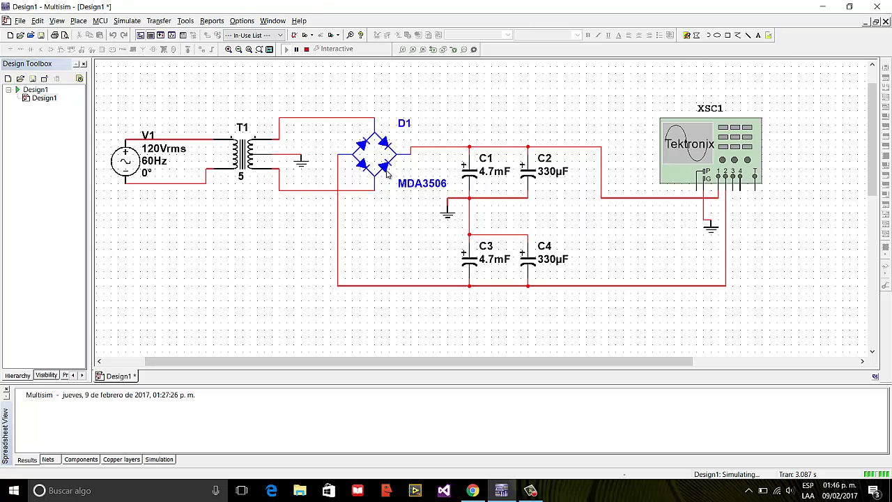
{"action": "double_click", "coordinate": [712, 146]}
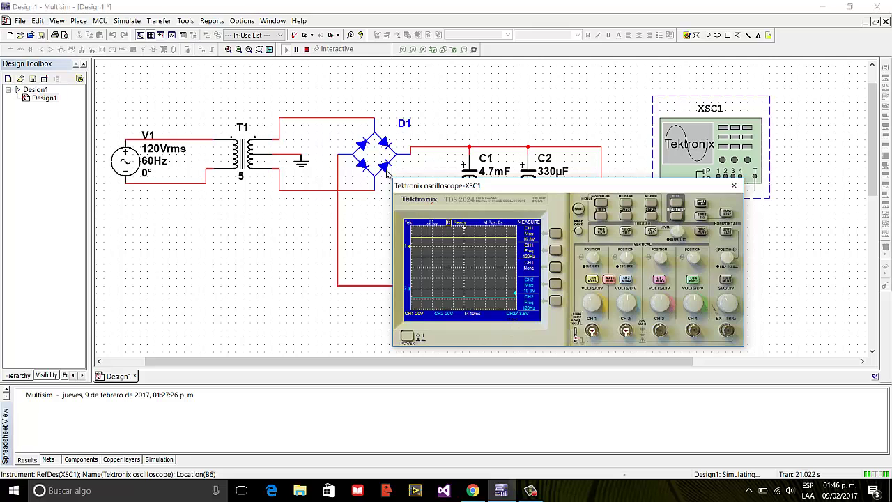
{"action": "left_click", "coordinate": [734, 185]}
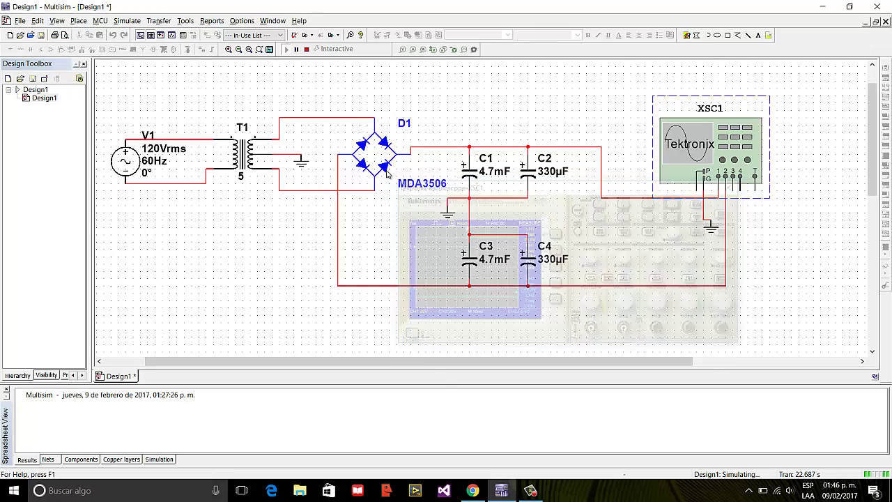
{"action": "left_click", "coordinate": [307, 49]}
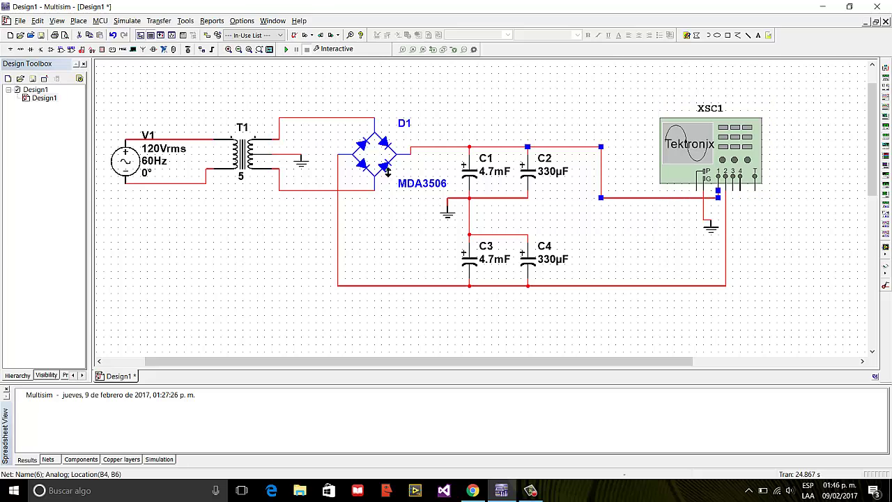
- Delete the oscilloscope together with its channel wires and its ground symbol
{"action": "key", "text": "Delete"}
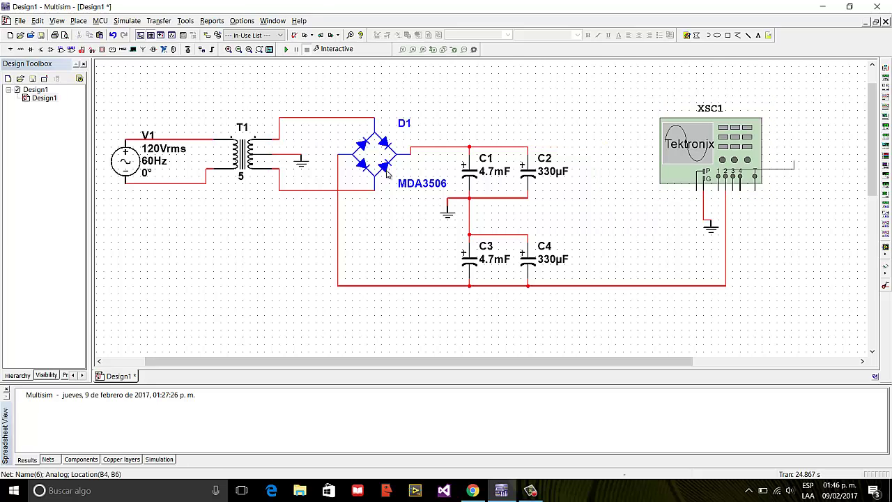
{"action": "key", "text": "Delete"}
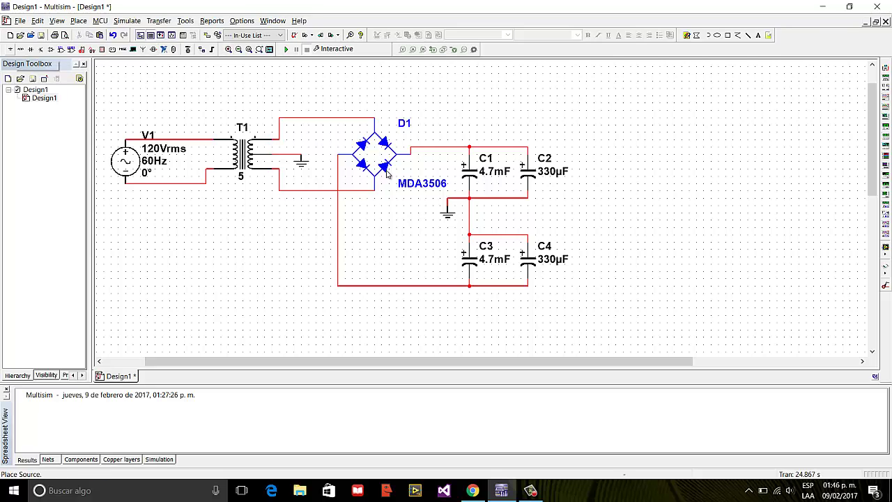
- Search all component groups for lm7805 and place one LM7805CT voltage regulator beyond capacitor C2
{"action": "key", "text": "ctrl+w"}
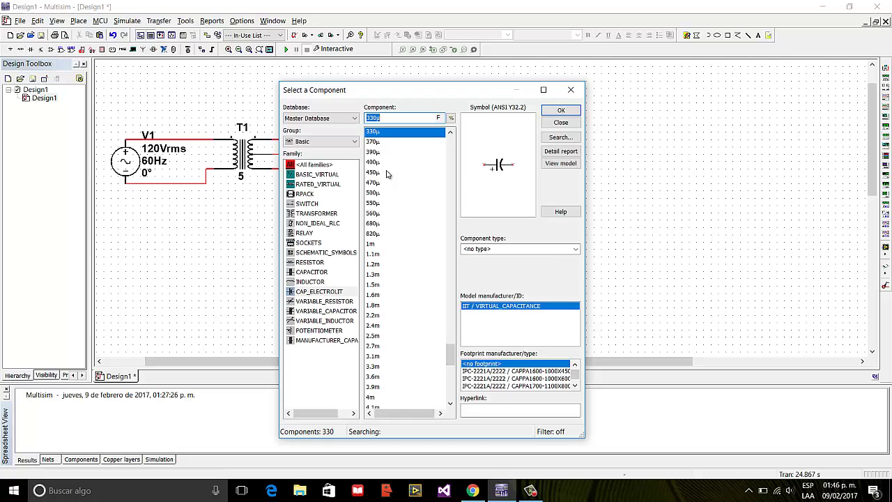
{"action": "left_click", "coordinate": [321, 142]}
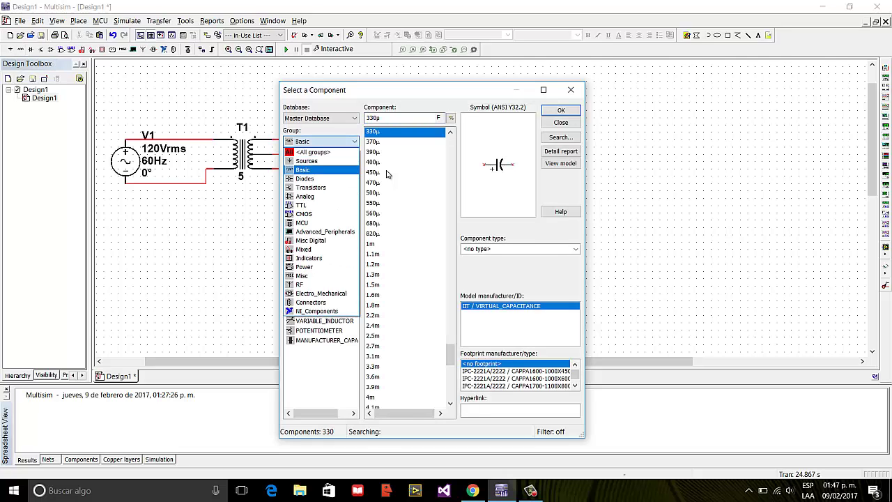
{"action": "left_click", "coordinate": [314, 151]}
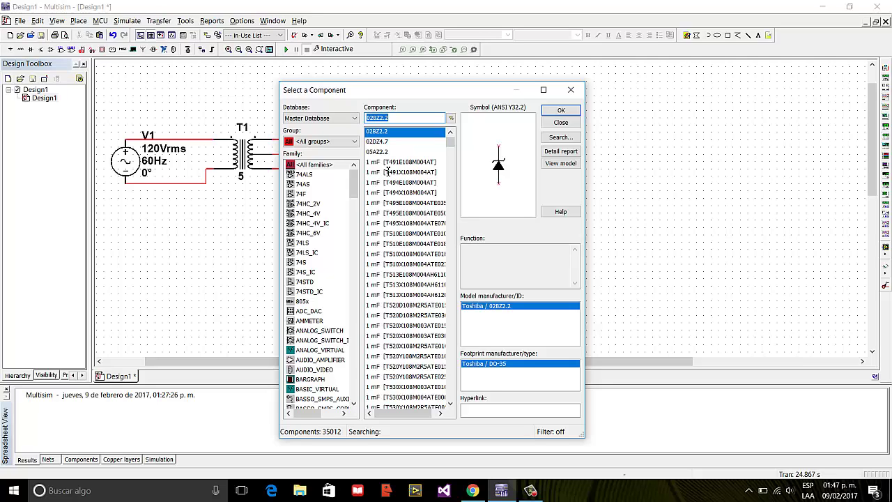
{"action": "type", "text": "lm"}
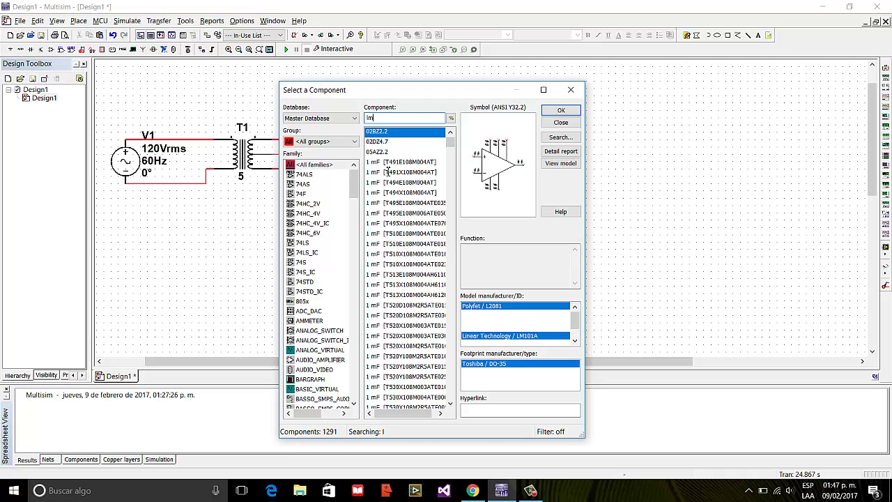
{"action": "type", "text": "7805"}
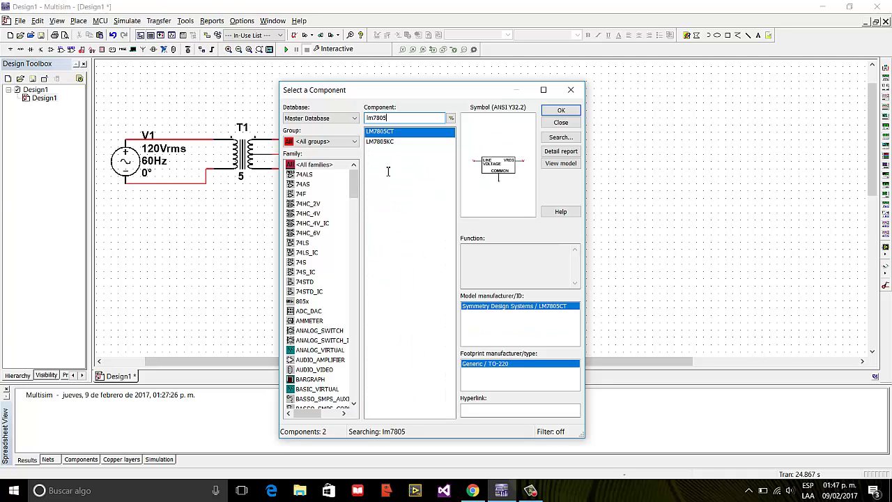
{"action": "key", "text": "Return"}
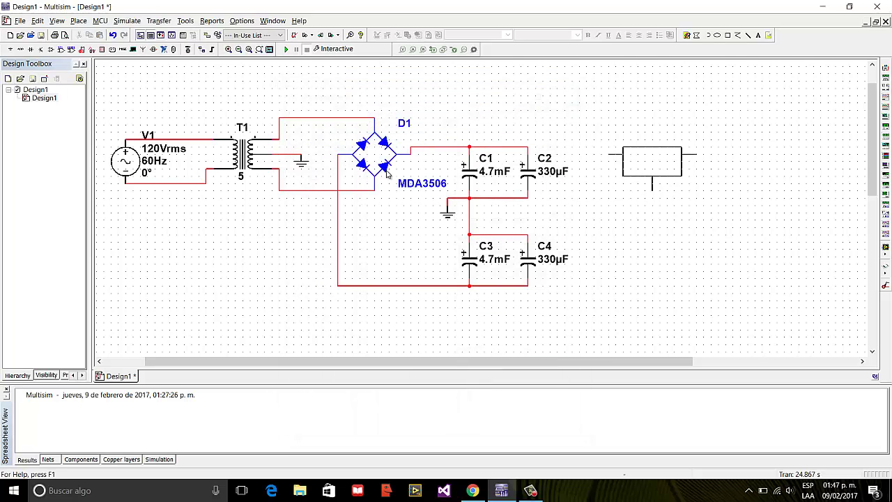
{"action": "left_click", "coordinate": [630, 157]}
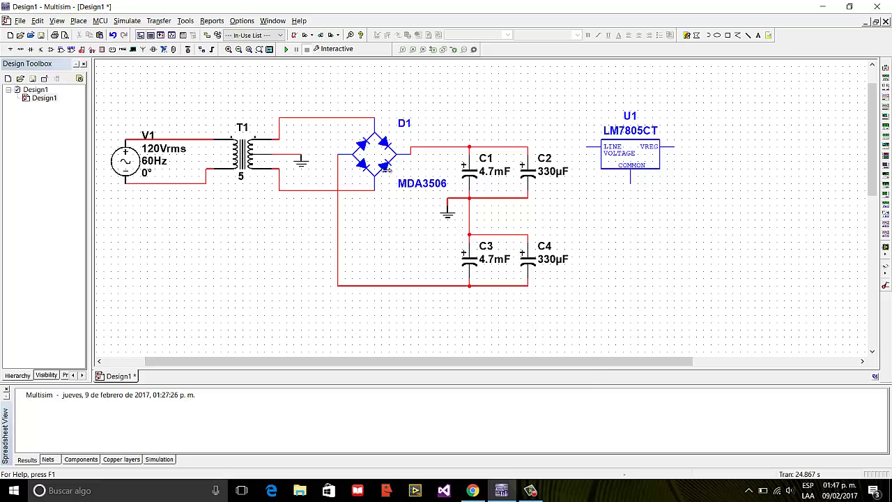
{"action": "key", "text": "Escape"}
- Switch to Chrome and examine the application circuits in the LM7805 datasheet for the fixed-output regulator wiring
{"action": "key", "text": "alt+Tab"}
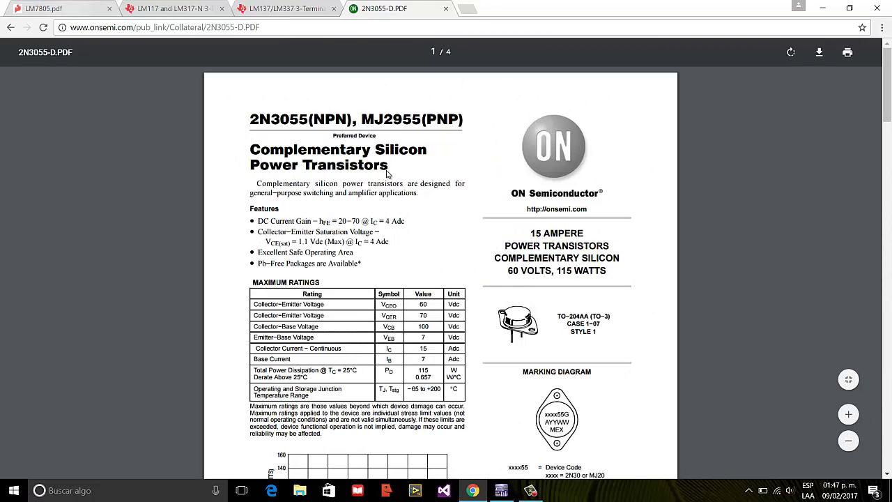
{"action": "key", "text": "ctrl+Tab"}
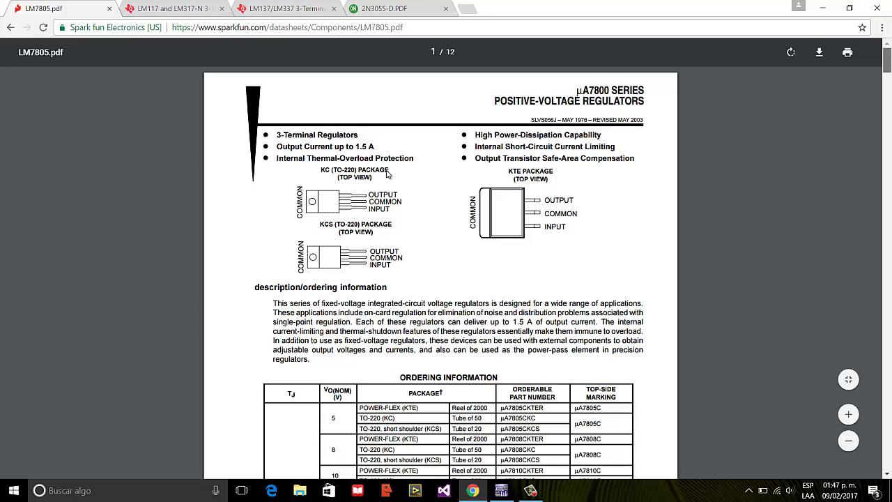
{"action": "scroll", "coordinate": [388, 174], "scroll_direction": "down", "scroll_amount": 1}
{"action": "scroll", "coordinate": [388, 174], "scroll_direction": "down", "scroll_amount": 10}
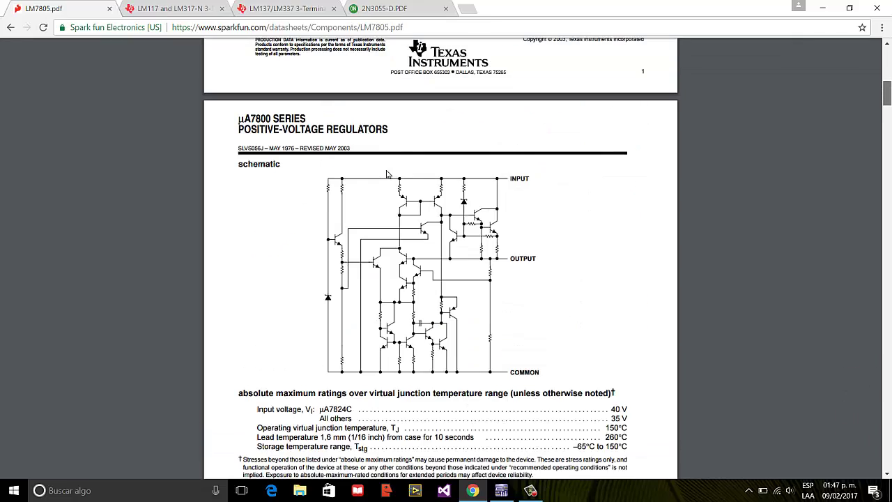
{"action": "scroll", "coordinate": [388, 174], "scroll_direction": "down", "scroll_amount": 14}
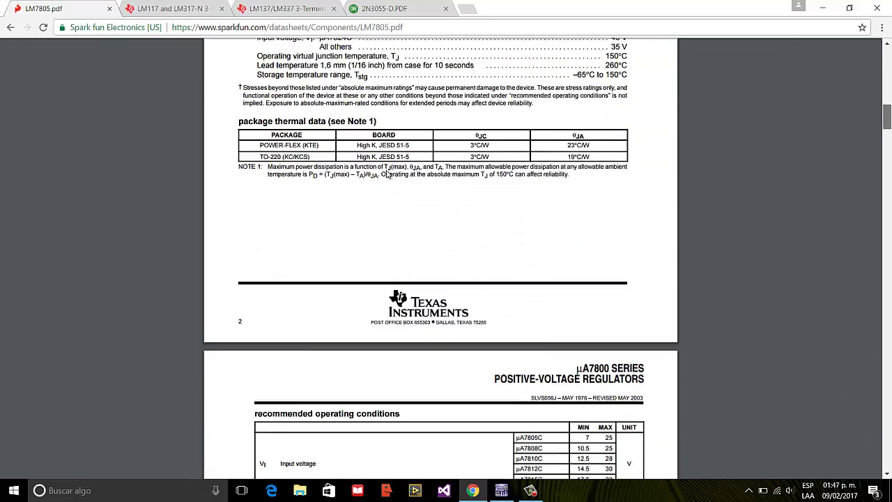
{"action": "scroll", "coordinate": [387, 175], "scroll_direction": "down", "scroll_amount": 16}
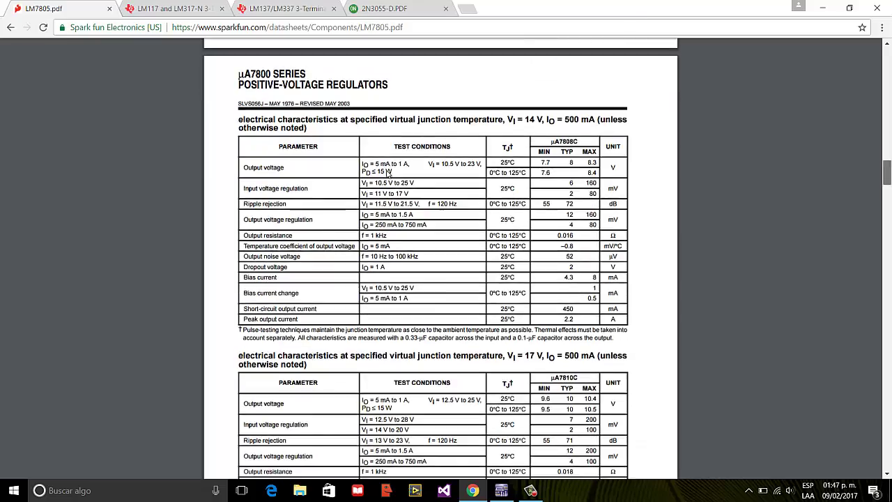
{"action": "scroll", "coordinate": [388, 175], "scroll_direction": "down", "scroll_amount": 12}
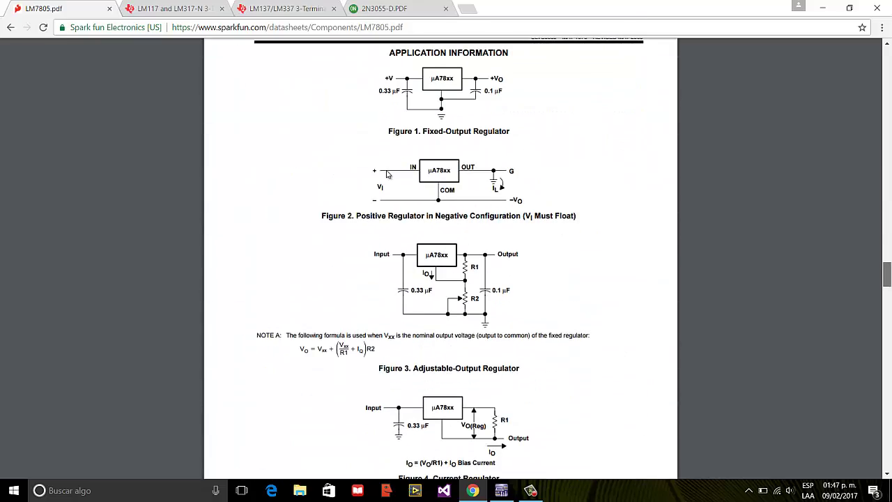
- Examine the LM7805 datasheet's application circuits from the fixed-output regulator through the regulated dual supply in Figure 5
{"action": "scroll", "coordinate": [388, 174], "scroll_direction": "up", "scroll_amount": 1}
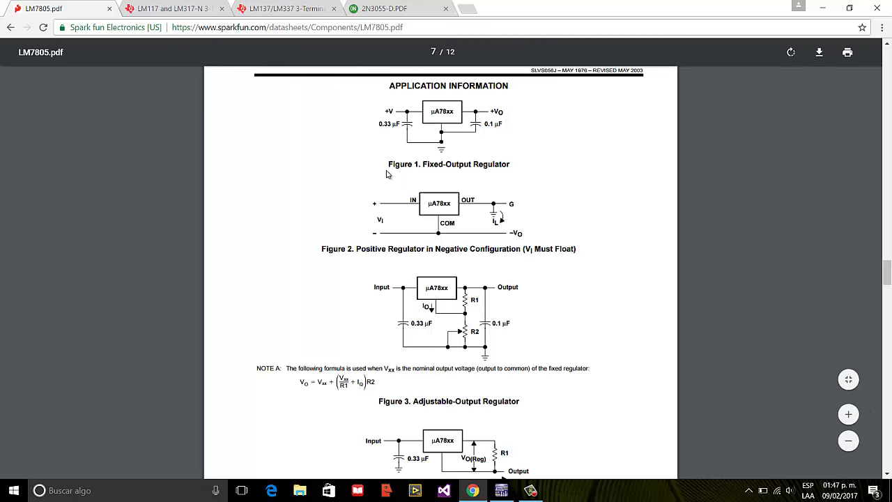
{"action": "scroll", "coordinate": [388, 175], "scroll_direction": "down", "scroll_amount": 2}
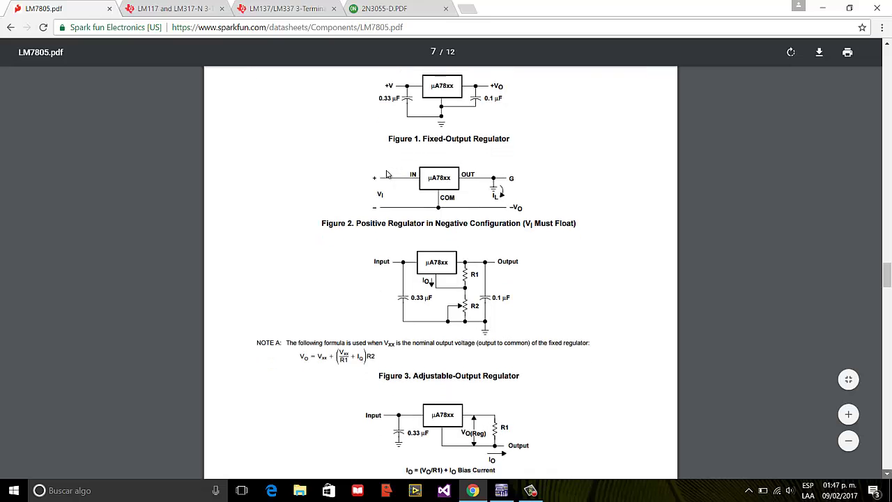
{"action": "scroll", "coordinate": [388, 174], "scroll_direction": "down", "scroll_amount": 5}
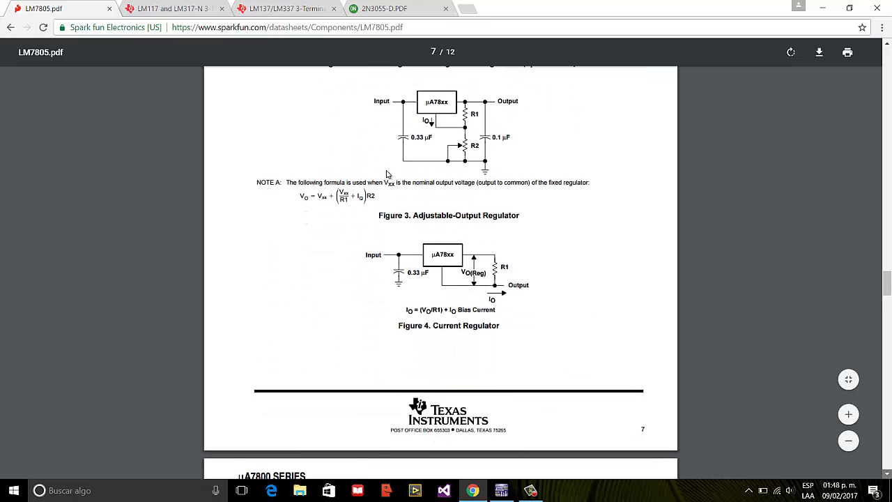
{"action": "scroll", "coordinate": [387, 174], "scroll_direction": "down", "scroll_amount": 5}
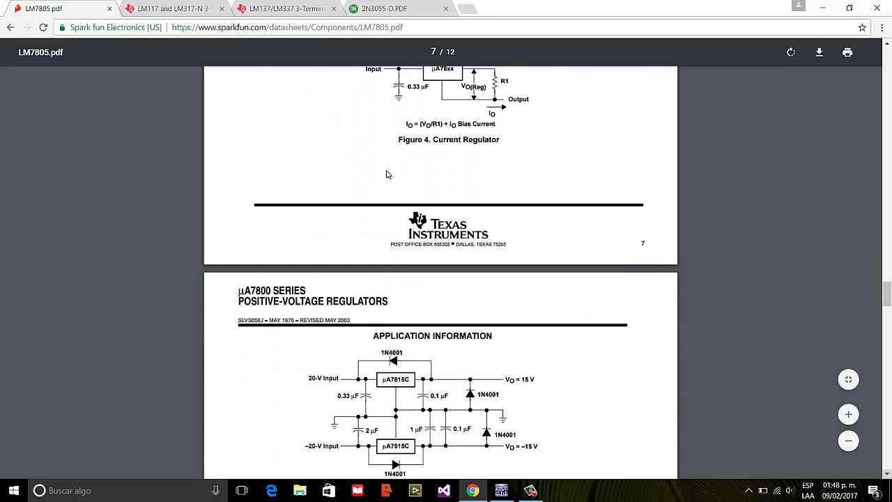
{"action": "scroll", "coordinate": [388, 174], "scroll_direction": "down", "scroll_amount": 2}
{"action": "scroll", "coordinate": [388, 175], "scroll_direction": "down", "scroll_amount": 2}
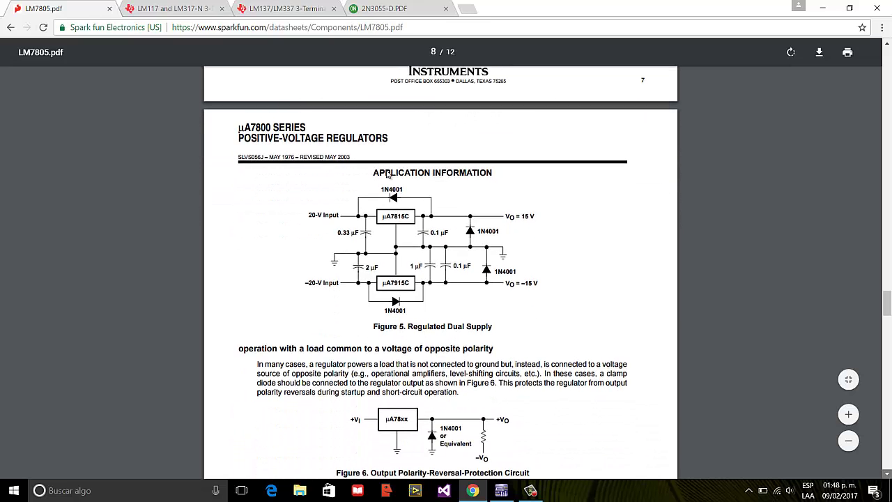
{"action": "scroll", "coordinate": [387, 175], "scroll_direction": "down", "scroll_amount": 1}
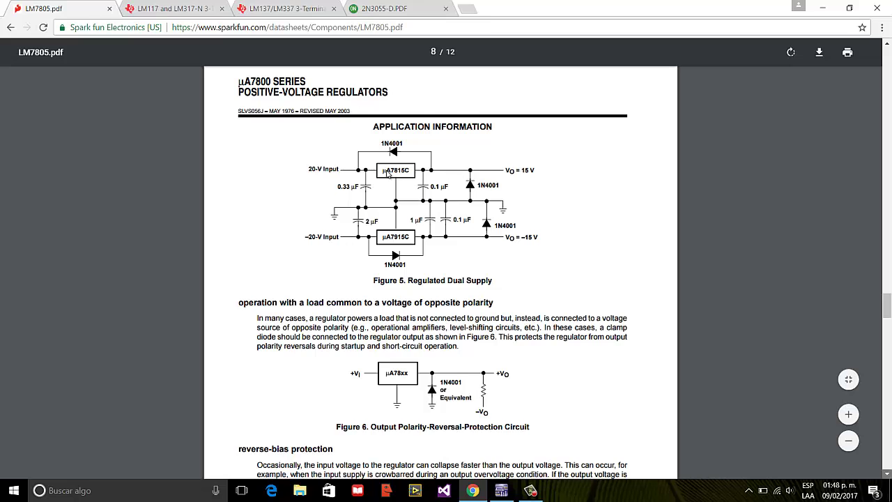
{"action": "scroll", "coordinate": [388, 175], "scroll_direction": "down", "scroll_amount": 1}
{"action": "scroll", "coordinate": [388, 175], "scroll_direction": "down", "scroll_amount": 2}
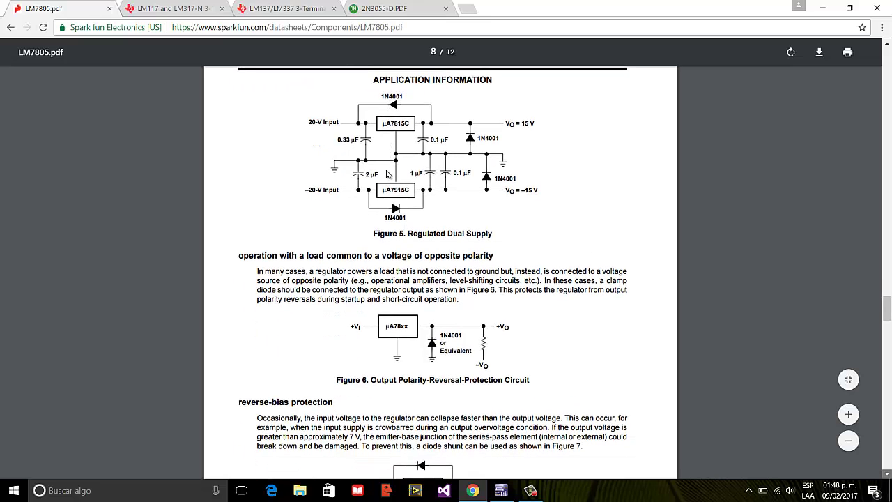
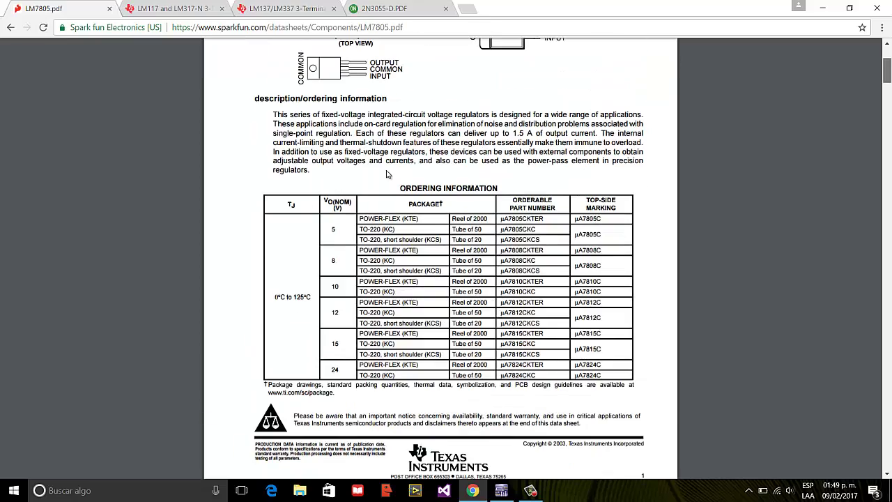
- Skim the datasheet from the package pinouts through the ratings and electrical characteristics to the Figure 5 regulated dual supply
{"action": "scroll", "coordinate": [388, 174], "scroll_direction": "down", "scroll_amount": 8}
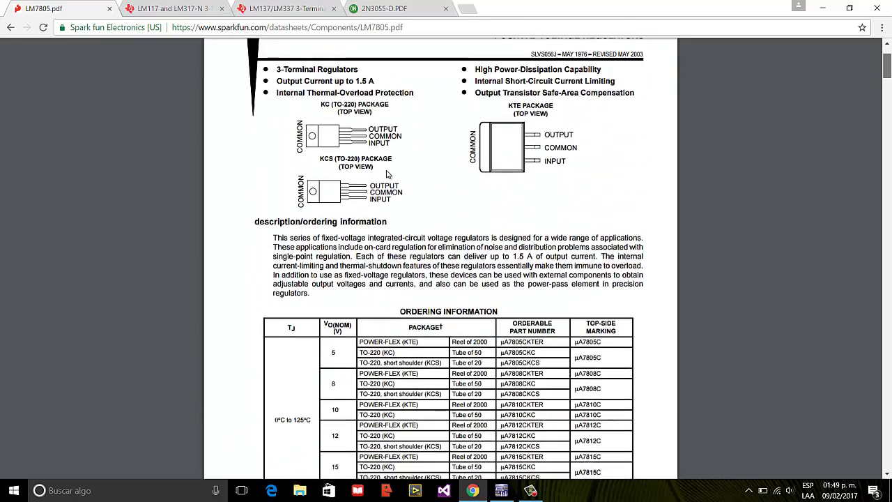
{"action": "scroll", "coordinate": [388, 175], "scroll_direction": "down", "scroll_amount": 10}
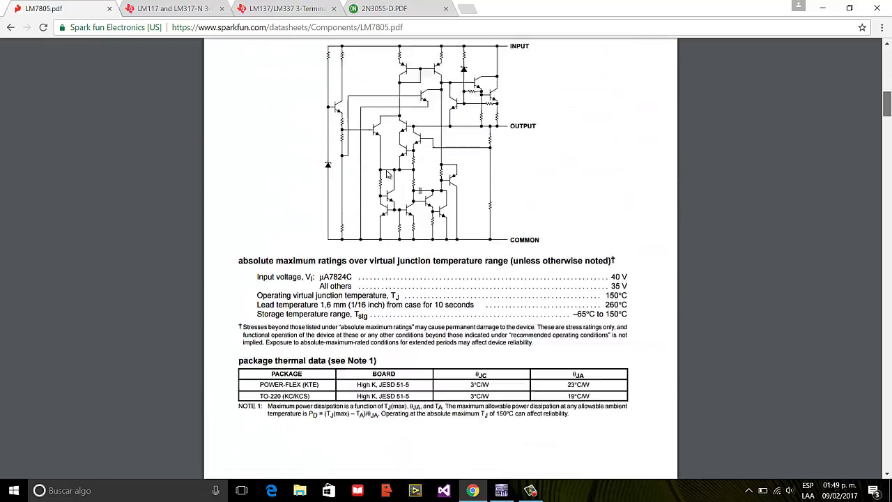
{"action": "scroll", "coordinate": [388, 174], "scroll_direction": "down", "scroll_amount": 8}
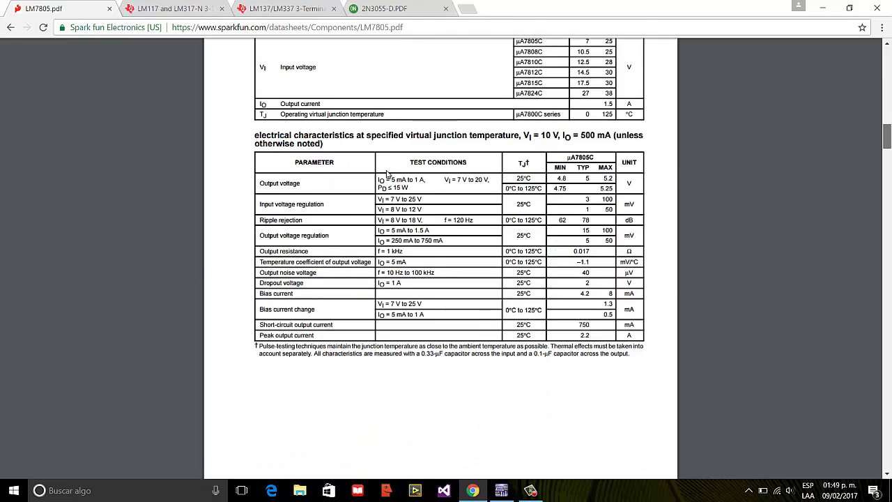
{"action": "scroll", "coordinate": [389, 175], "scroll_direction": "down", "scroll_amount": 10}
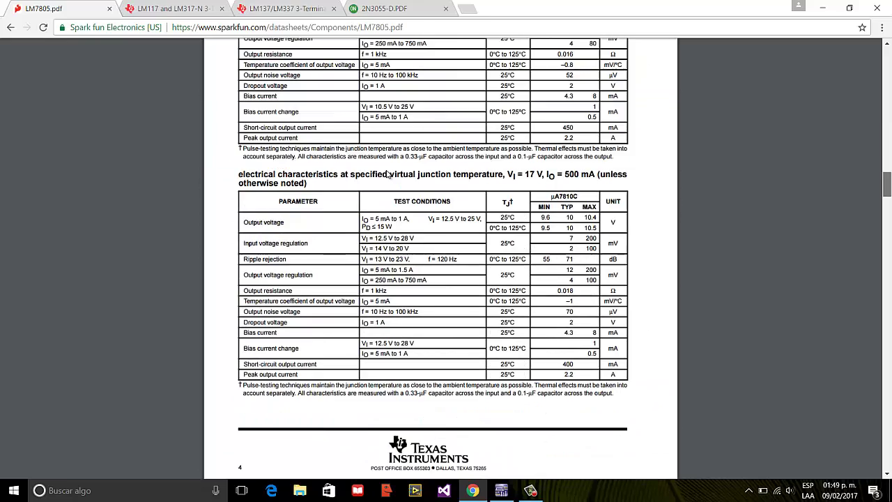
{"action": "scroll", "coordinate": [388, 175], "scroll_direction": "down", "scroll_amount": 10}
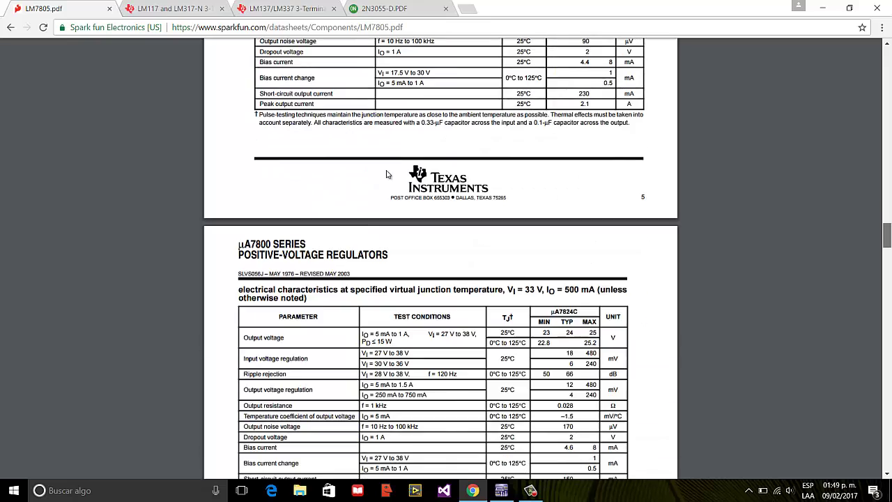
{"action": "scroll", "coordinate": [389, 175], "scroll_direction": "down", "scroll_amount": 6}
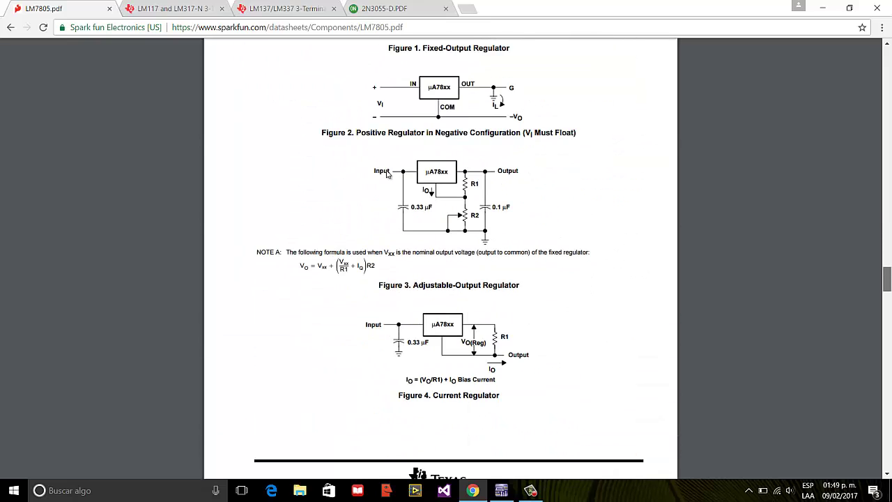
{"action": "scroll", "coordinate": [388, 174], "scroll_direction": "down", "scroll_amount": 5}
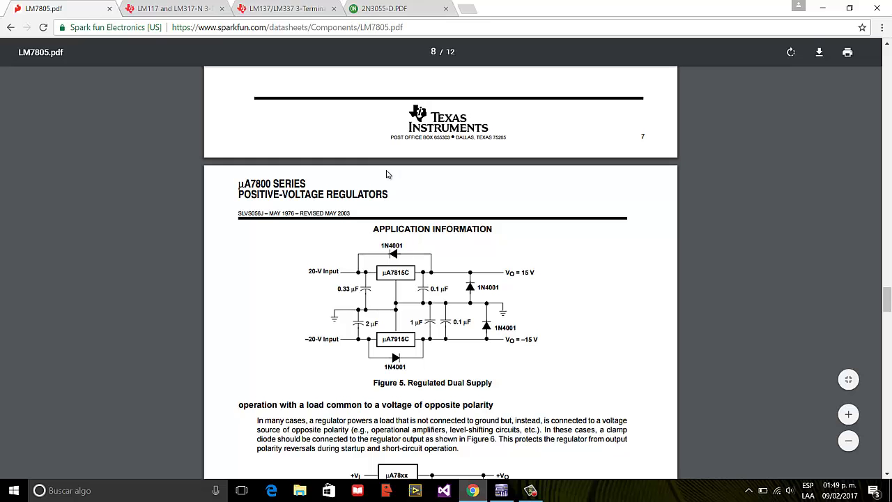
- Switch to Multisim and wire the LM7805CT's COMMON pin to the ground line at C2's negative terminal
{"action": "key", "text": "alt+Tab"}
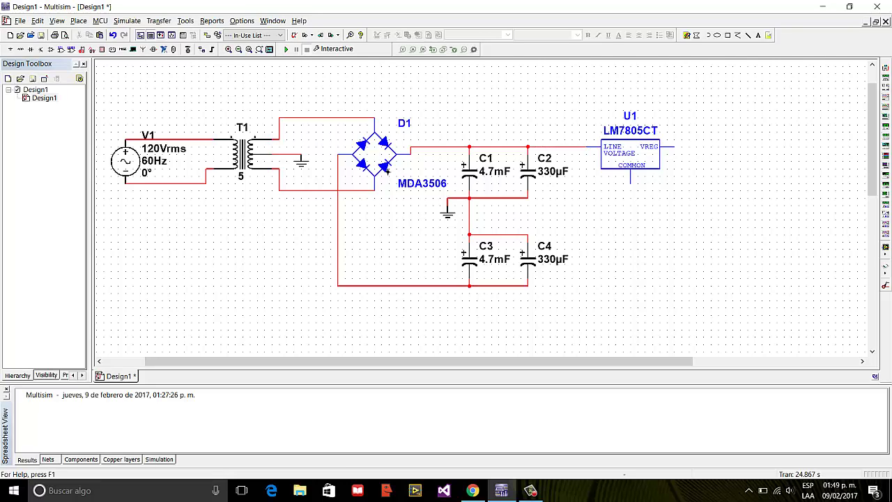
{"action": "left_click", "coordinate": [527, 198]}
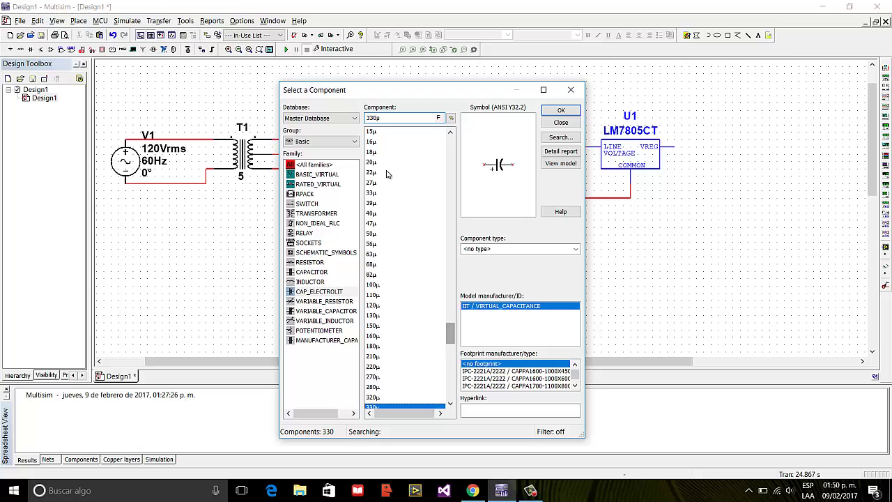
- Place a 100n electrolytic capacitor from the CAP_ELECTROLIT family vertically beside the regulator's output, with its positive terminal up
{"action": "scroll", "coordinate": [389, 174], "scroll_direction": "up", "scroll_amount": 20}
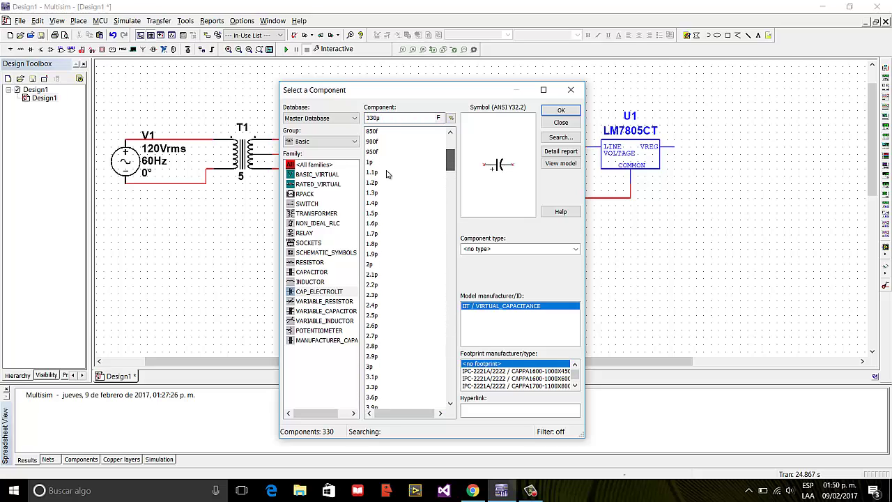
{"action": "scroll", "coordinate": [389, 175], "scroll_direction": "down", "scroll_amount": 9}
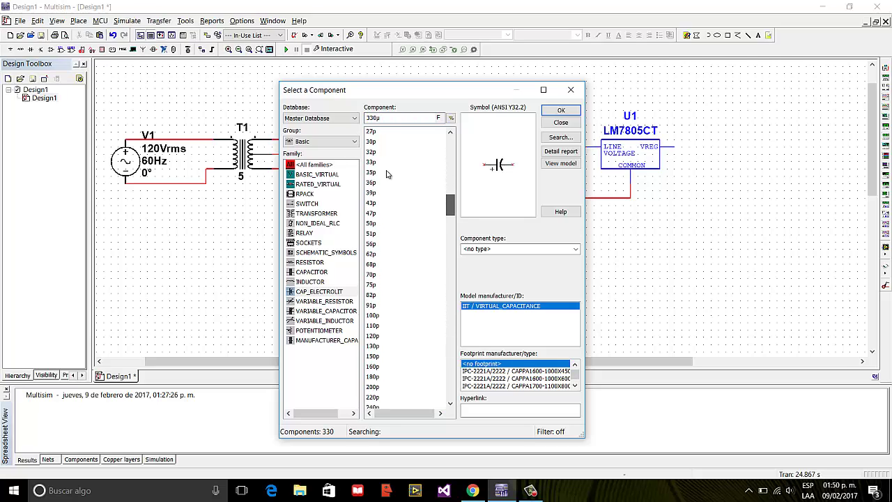
{"action": "scroll", "coordinate": [388, 175], "scroll_direction": "down", "scroll_amount": 13}
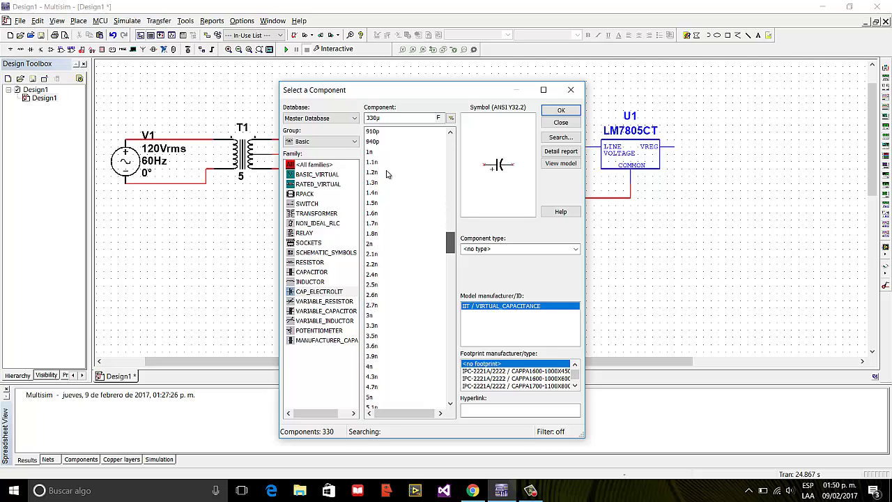
{"action": "scroll", "coordinate": [388, 174], "scroll_direction": "down", "scroll_amount": 16}
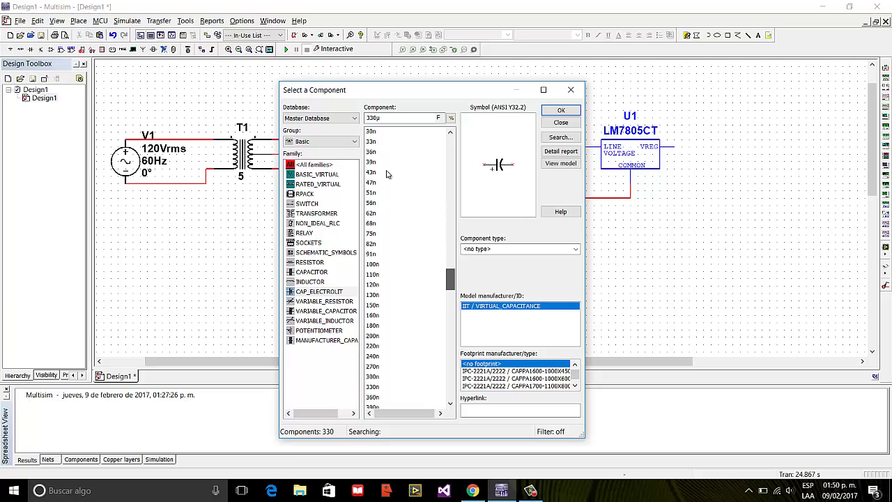
{"action": "scroll", "coordinate": [388, 175], "scroll_direction": "down", "scroll_amount": 7}
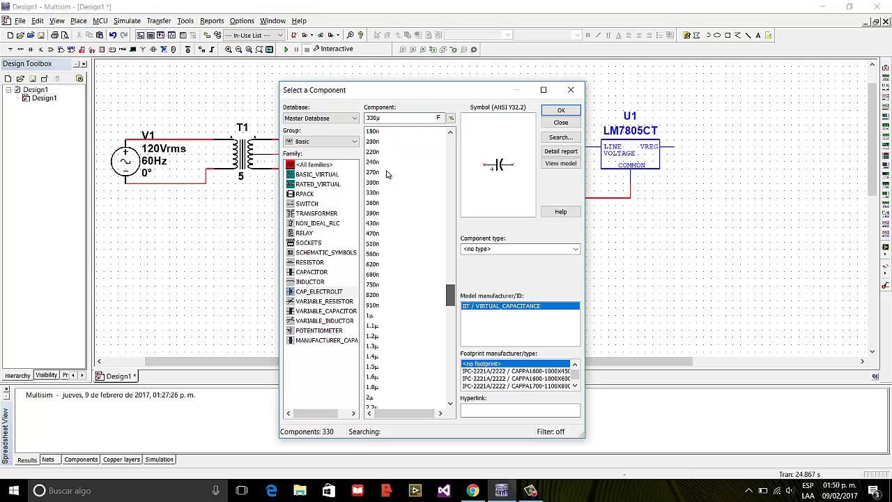
{"action": "scroll", "coordinate": [389, 174], "scroll_direction": "up", "scroll_amount": 3}
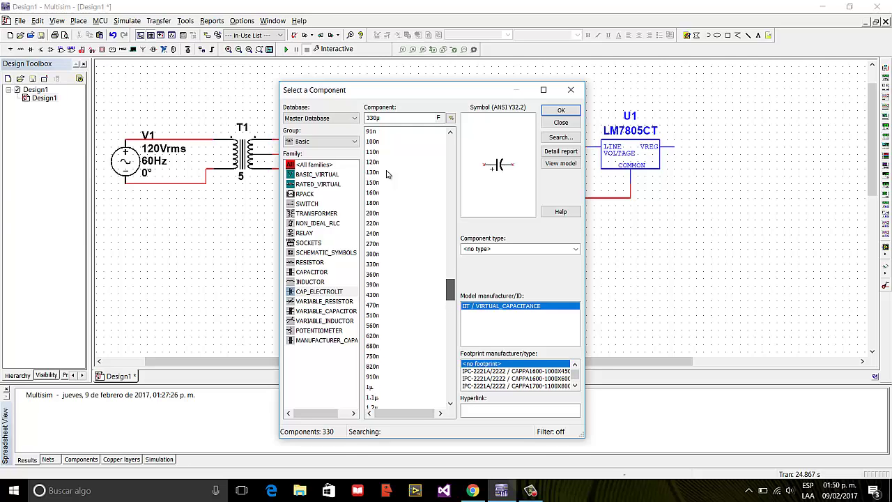
{"action": "type", "text": "100n"}
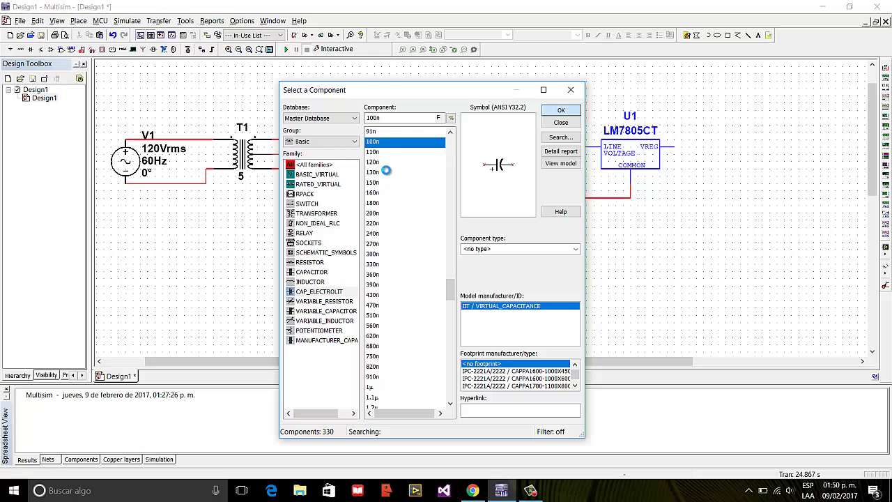
{"action": "key", "text": "Return"}
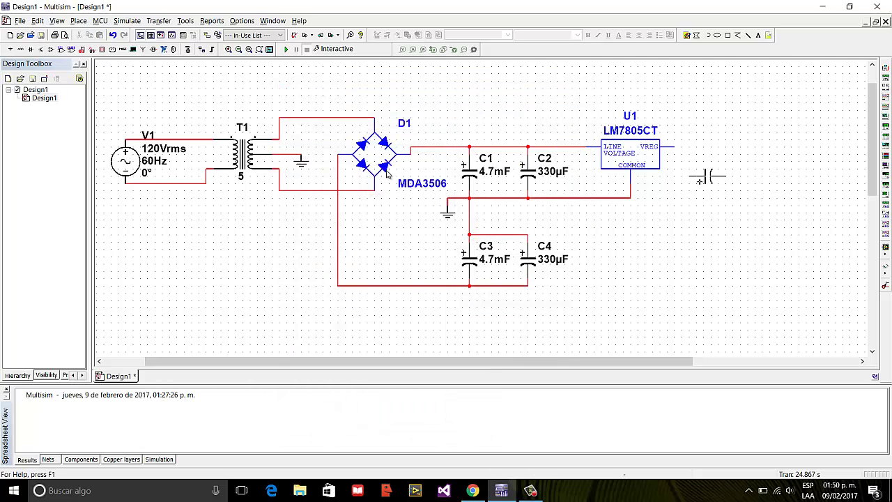
{"action": "key", "text": "ctrl+r"}
{"action": "left_click", "coordinate": [688, 178]}
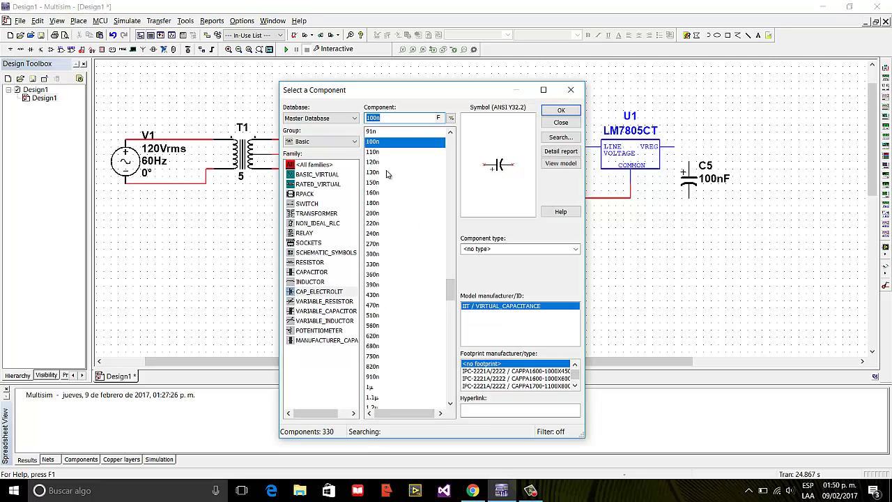
- Find 1n4001 in the Diodes group's DIODE family and place it vertically beyond capacitor C5 with its cathode up
{"action": "left_click", "coordinate": [342, 142]}
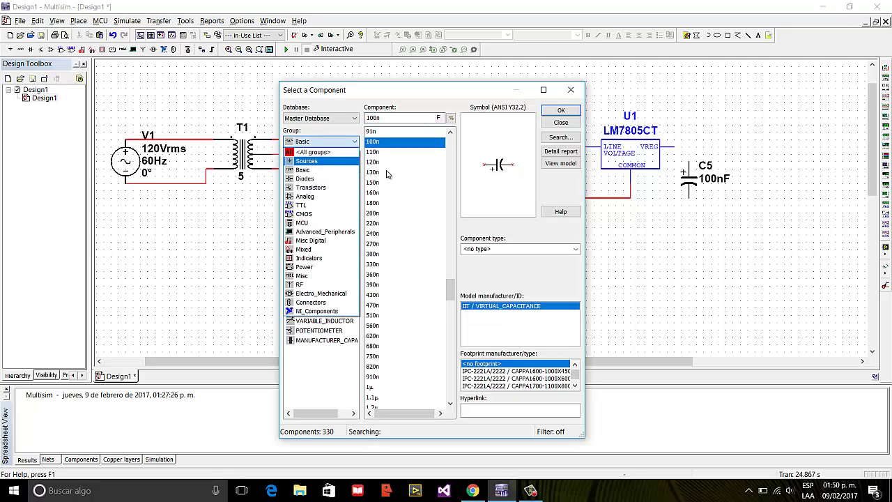
{"action": "key", "text": "Return"}
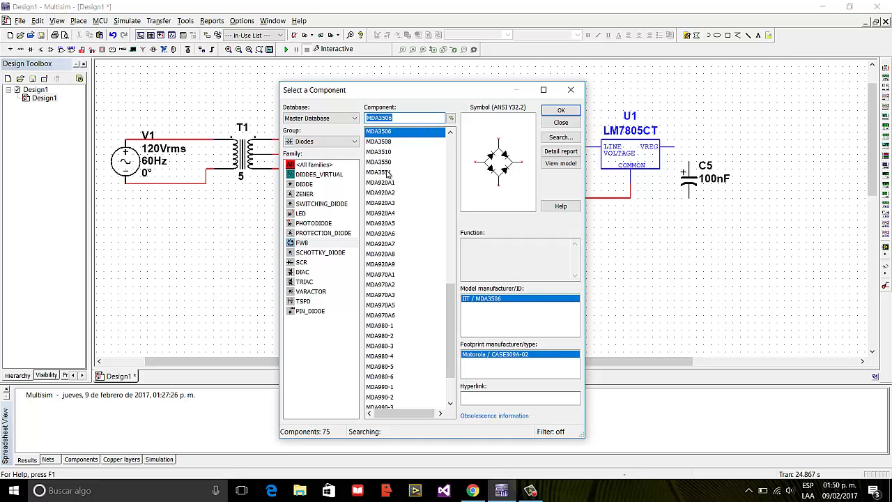
{"action": "left_click", "coordinate": [305, 184]}
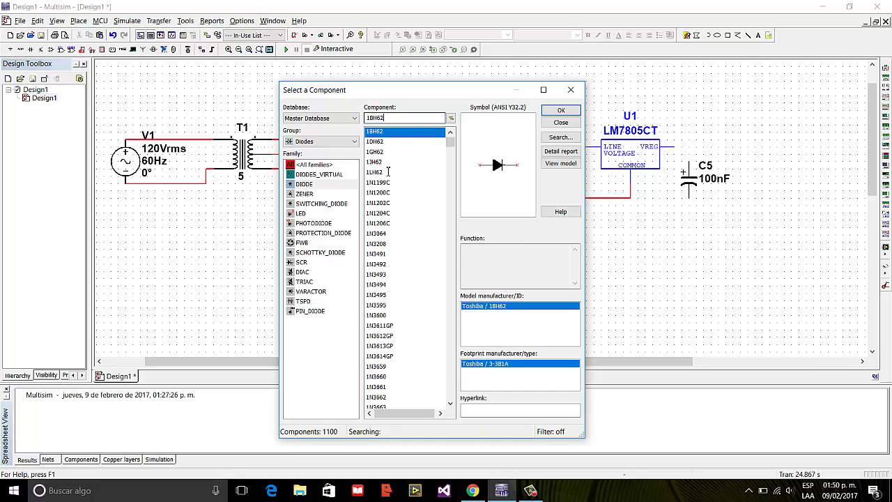
{"action": "type", "text": "1n"}
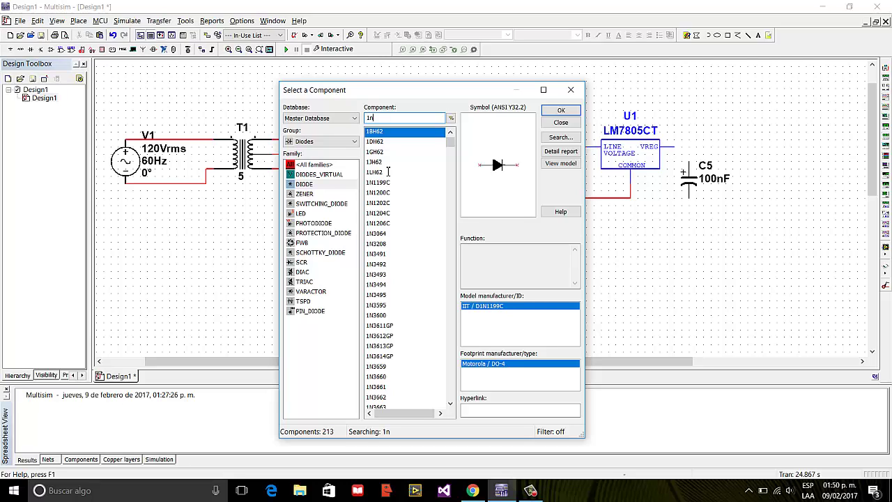
{"action": "type", "text": "4001"}
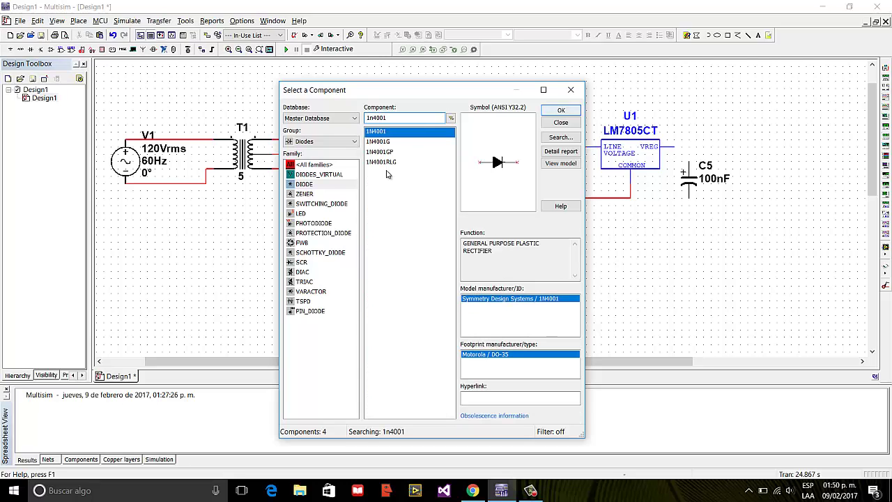
{"action": "key", "text": "Return"}
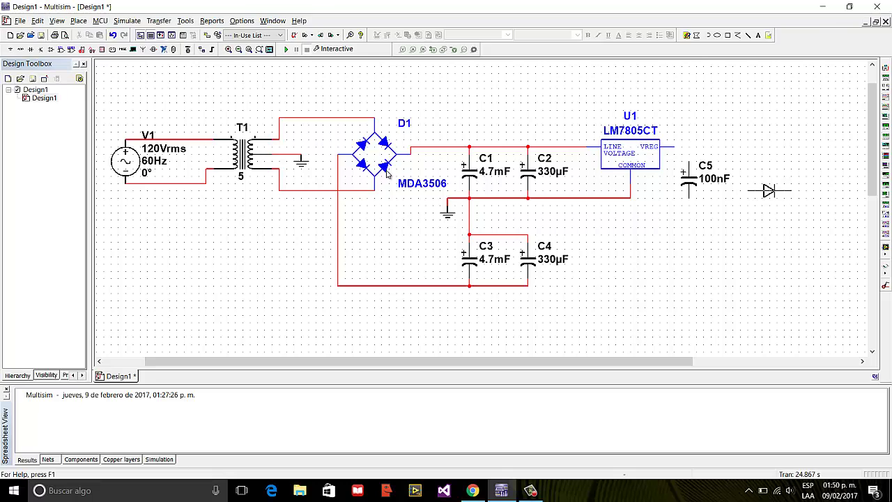
{"action": "key", "text": "ctrl+r"}
{"action": "key", "text": "ctrl+r"}
{"action": "key", "text": "ctrl+r"}
{"action": "left_click", "coordinate": [747, 176]}
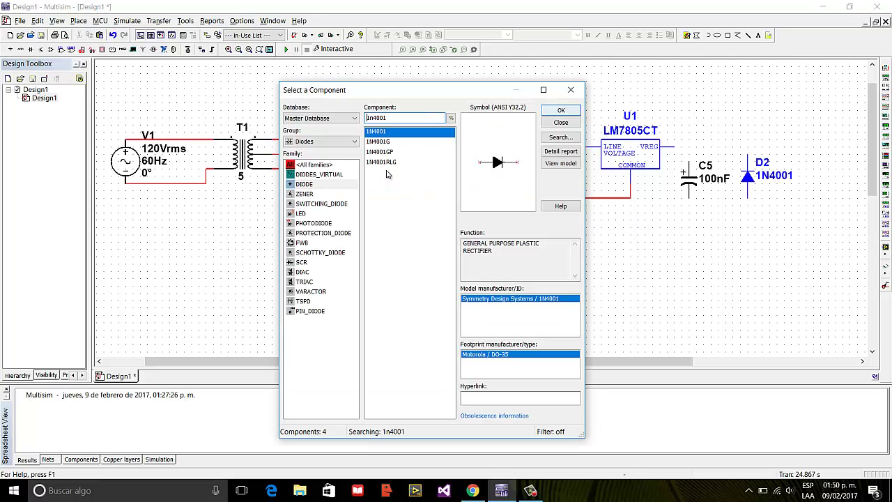
- Place a second 1N4001 diode horizontally above the LM7805CT, with its cathode facing the regulator's input side
{"action": "key", "text": "Return"}
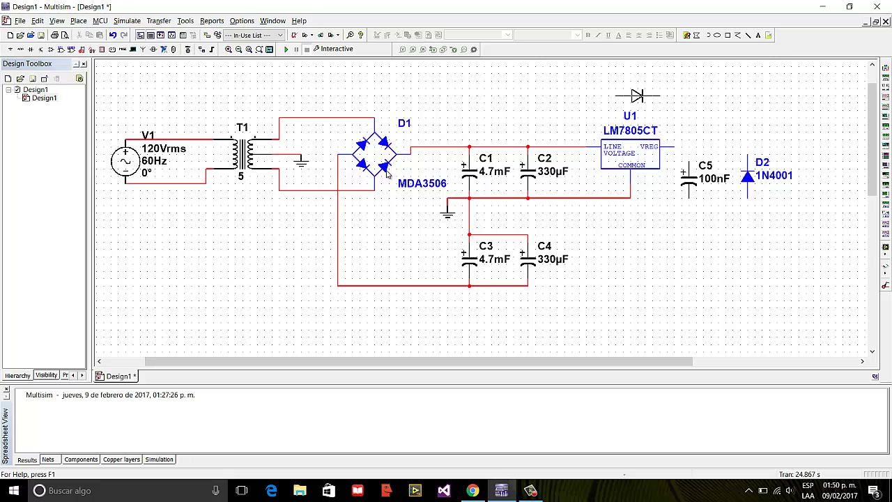
{"action": "key", "text": "ctrl+r"}
{"action": "left_click", "coordinate": [623, 96]}
{"action": "key", "text": "Escape"}
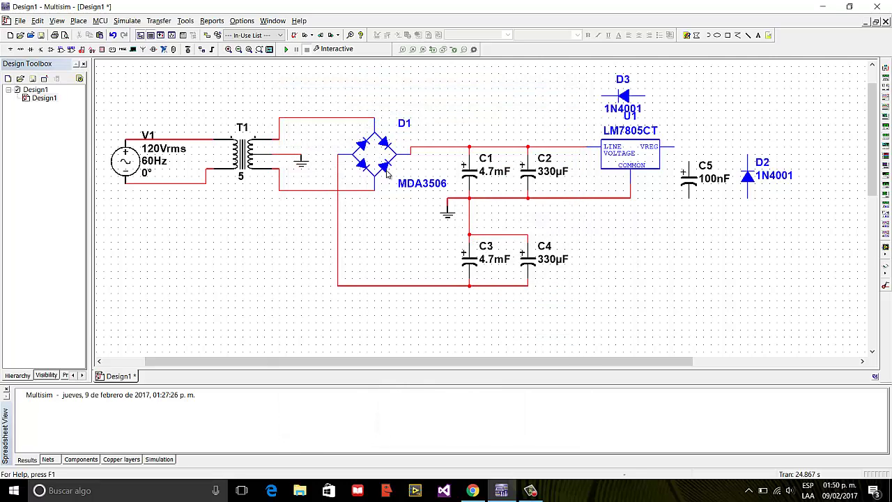
- Wire D3 across the LM7805CT from input to output, and connect C5 and D2 between the output and COMMON line
{"action": "left_click", "coordinate": [603, 96]}
{"action": "left_click", "coordinate": [645, 96]}
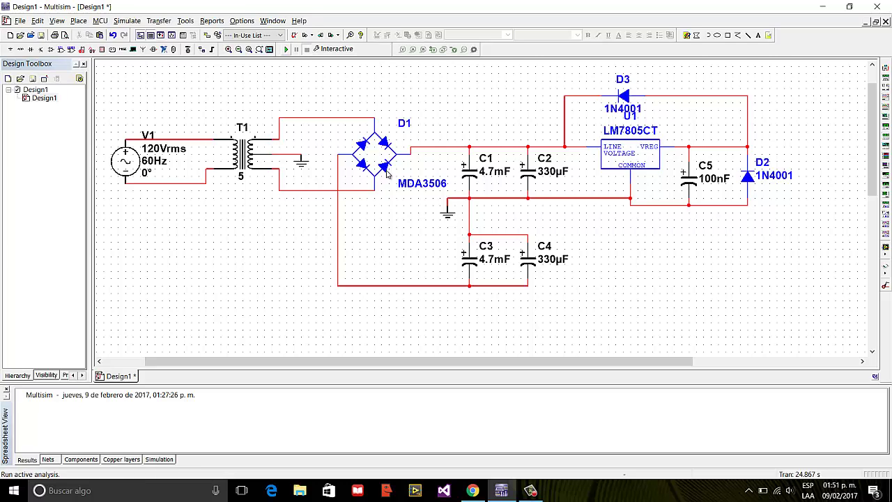
- Run the simulation and place a voltage probe on the regulator's output node at D2's cathode
{"action": "left_click", "coordinate": [286, 49]}
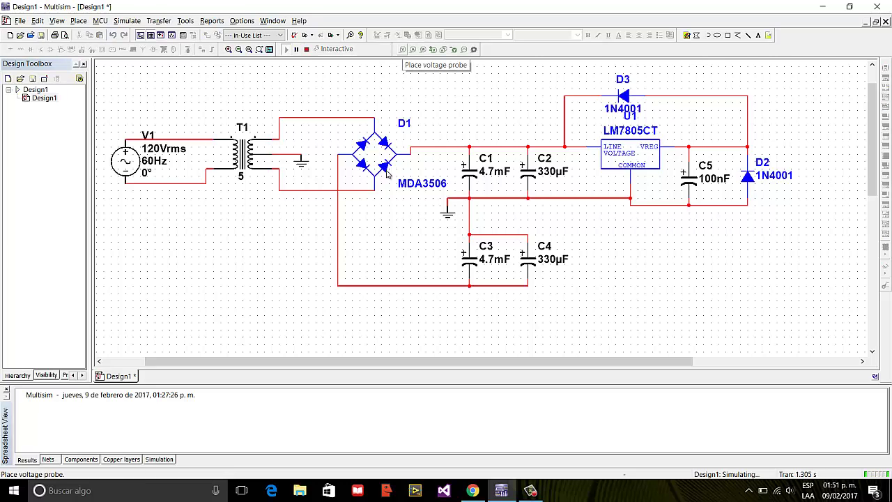
{"action": "left_click", "coordinate": [404, 49]}
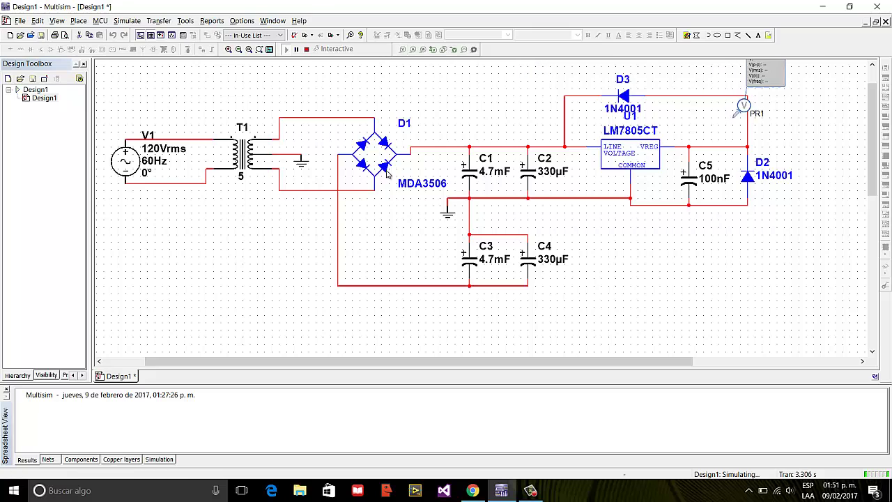
{"action": "left_click", "coordinate": [750, 128]}
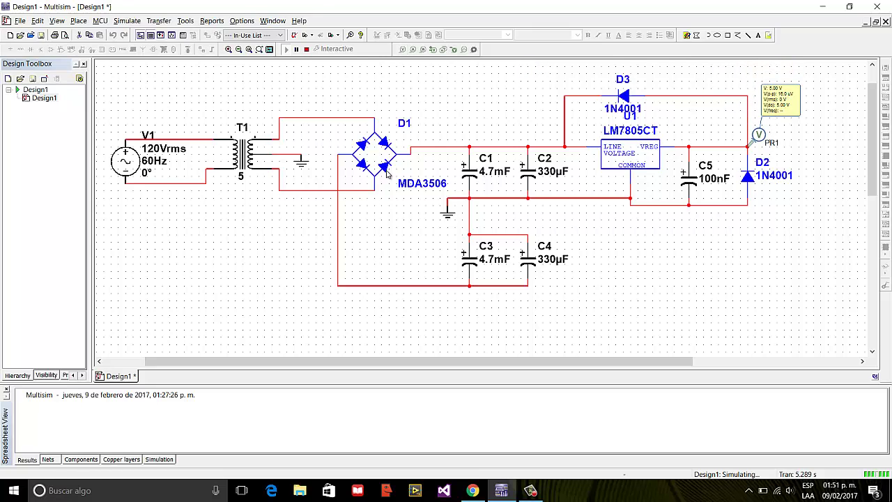
{"action": "left_click", "coordinate": [749, 147]}
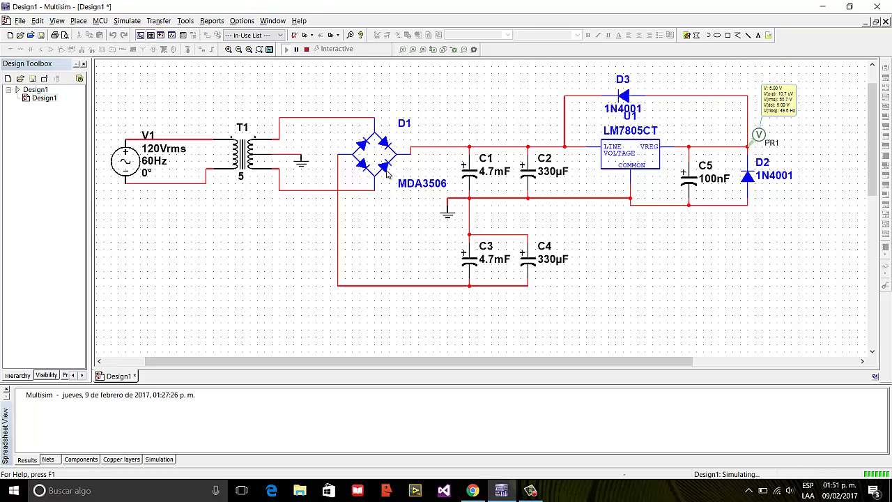
- Enlarge the font of probe PR1's readout and move the readout box beneath the PR1 label beside D2
{"action": "right_click", "coordinate": [779, 103]}
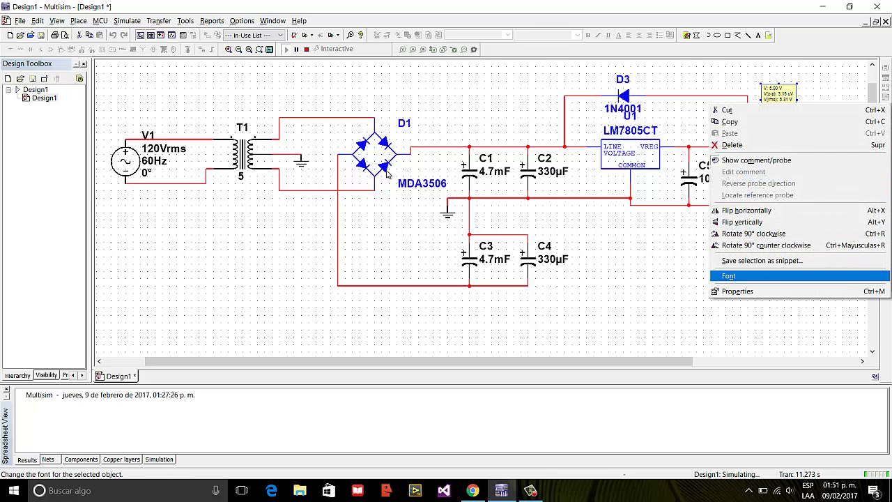
{"action": "key", "text": "Return"}
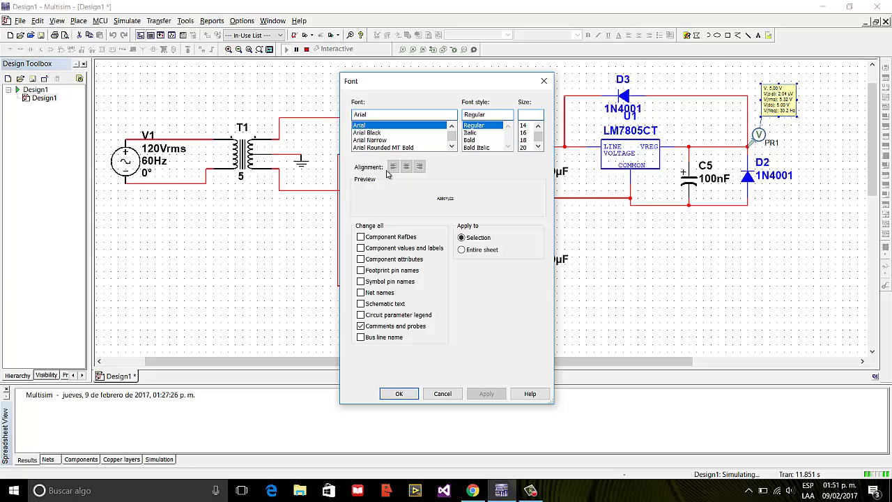
{"action": "left_click", "coordinate": [538, 147]}
{"action": "left_click", "coordinate": [524, 133]}
{"action": "left_click", "coordinate": [399, 394]}
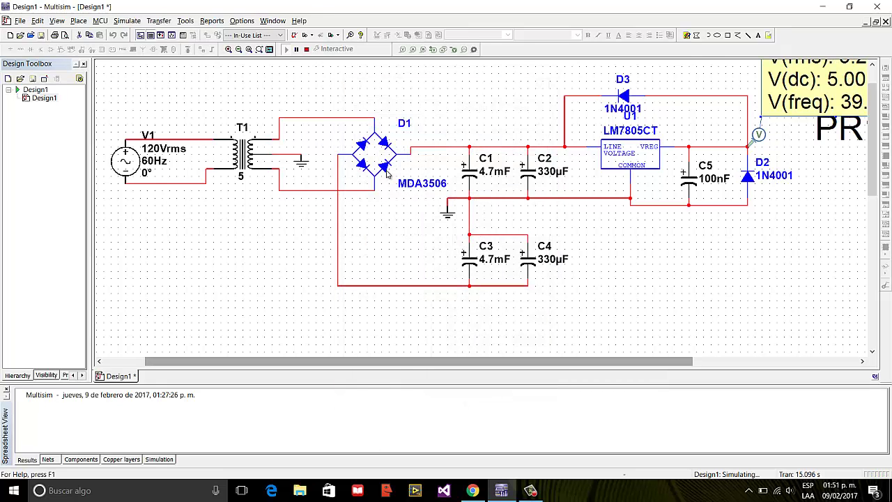
{"action": "left_click_drag", "start_coordinate": [419, 361], "coordinate": [468, 361]}
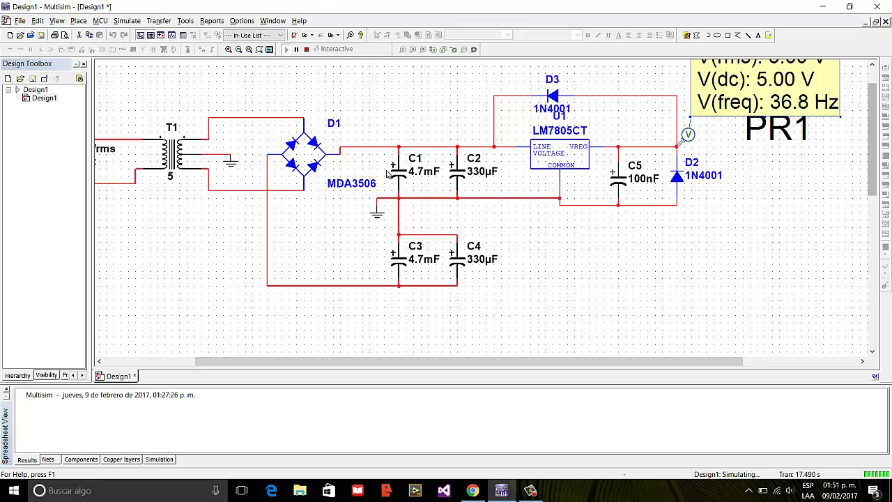
{"action": "left_click_drag", "start_coordinate": [764, 89], "coordinate": [779, 236]}
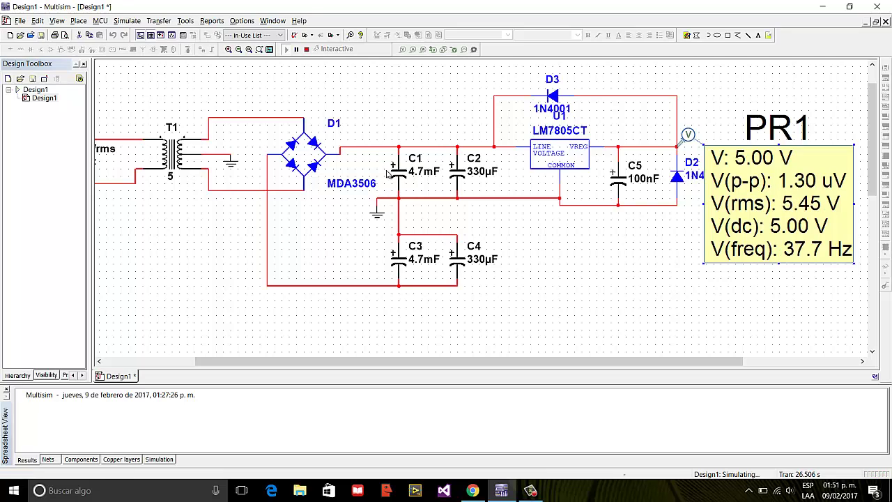
- Place a second voltage probe on the LM7805CT's input node, where D3's branch joins the positive rail
{"action": "left_click", "coordinate": [402, 49]}
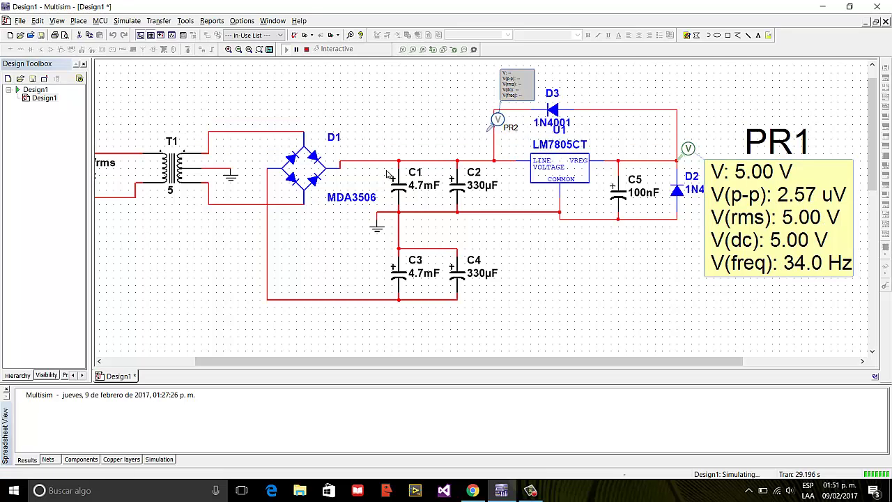
{"action": "left_click", "coordinate": [495, 157]}
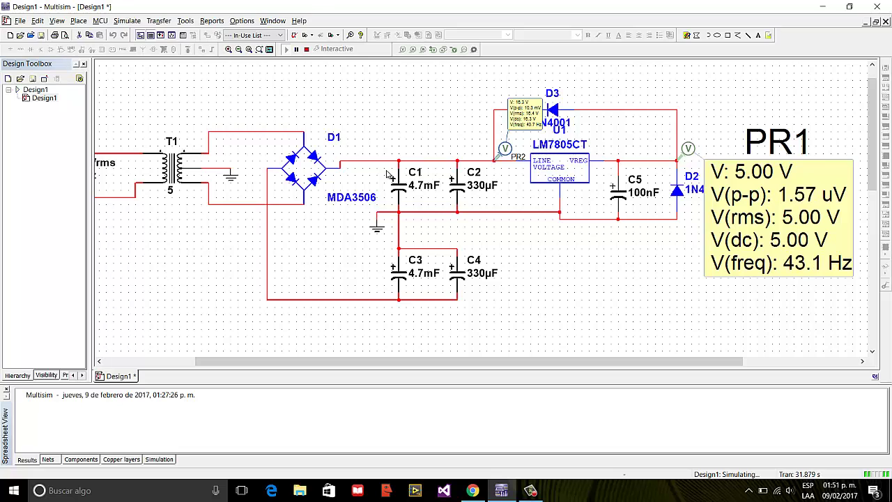
{"action": "double_click", "coordinate": [525, 114]}
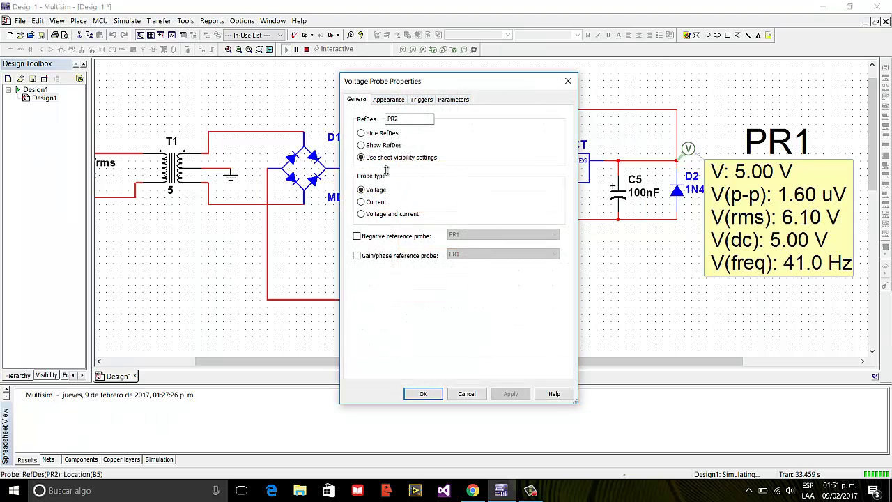
{"action": "left_click", "coordinate": [568, 81]}
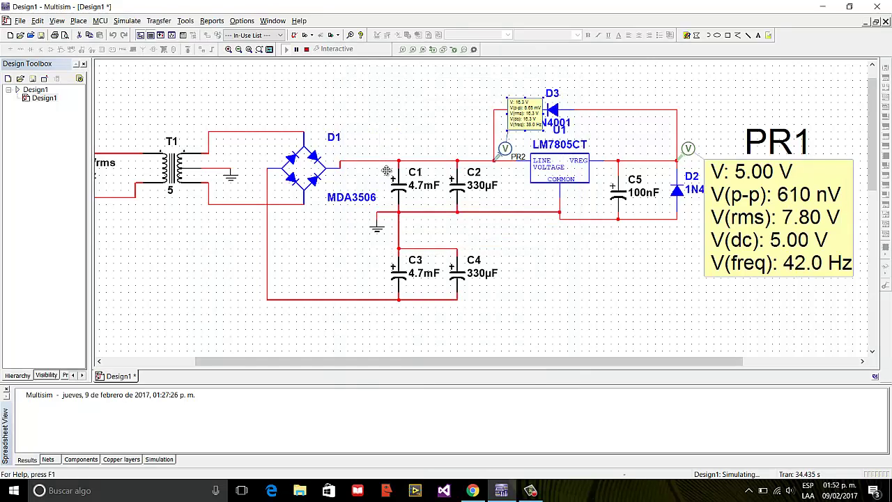
- Enlarge the font of probe PR2's readout and move the readout box so that all its lines are readable
{"action": "right_click", "coordinate": [524, 108]}
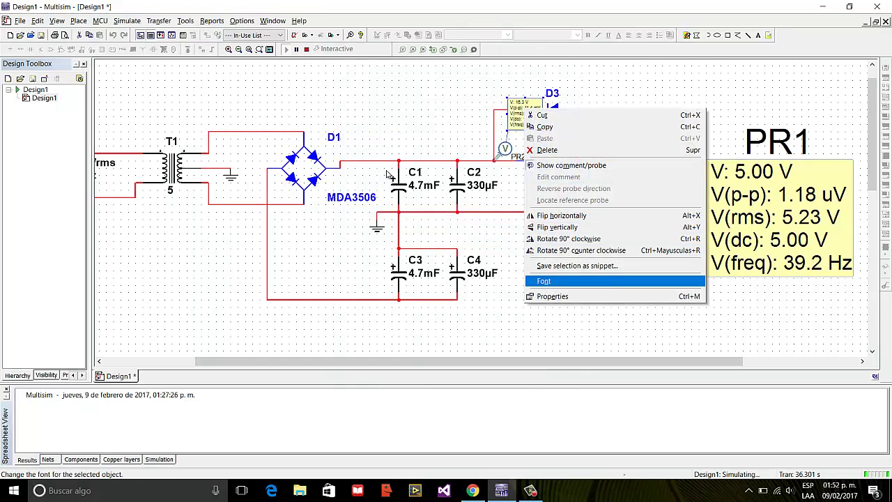
{"action": "key", "text": "Return"}
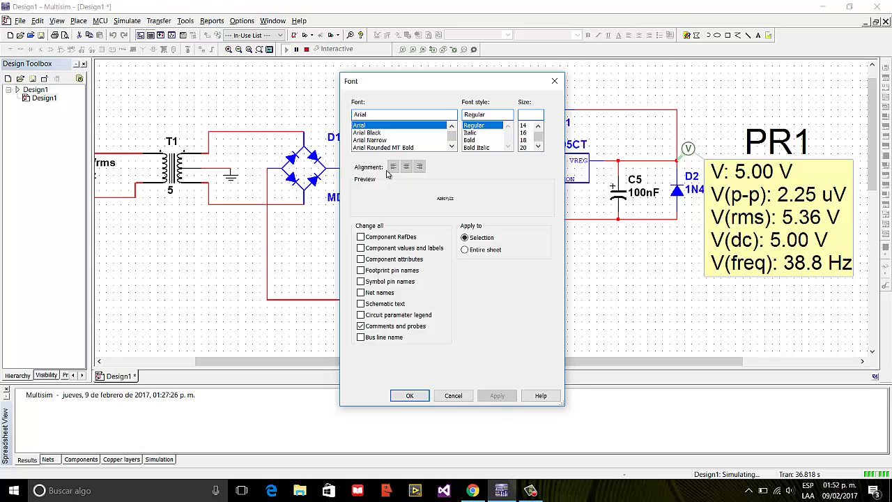
{"action": "left_click", "coordinate": [538, 146]}
{"action": "left_click", "coordinate": [539, 146]}
{"action": "left_click", "coordinate": [538, 147]}
{"action": "left_click", "coordinate": [523, 139]}
{"action": "left_click", "coordinate": [410, 396]}
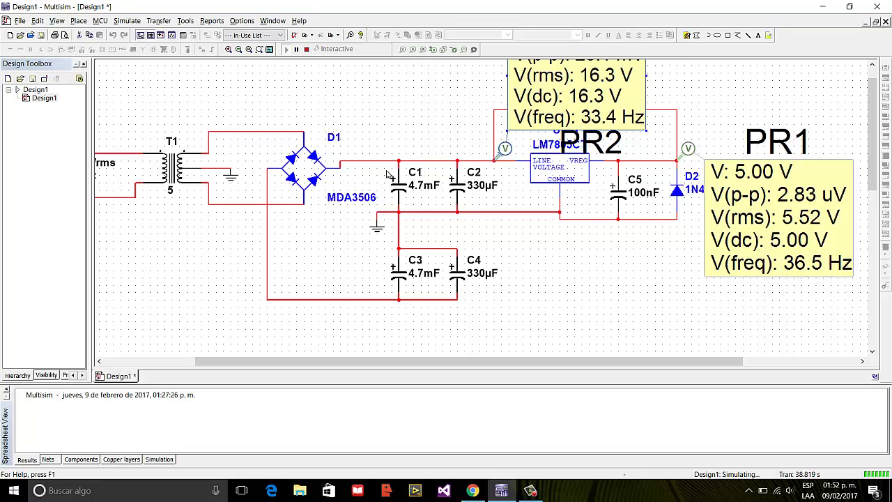
{"action": "mouse_move", "coordinate": [577, 96]}
{"action": "left_mouse_down"}
{"action": "mouse_move", "coordinate": [529, 158]}
{"action": "mouse_move", "coordinate": [535, 141]}
{"action": "left_mouse_up"}
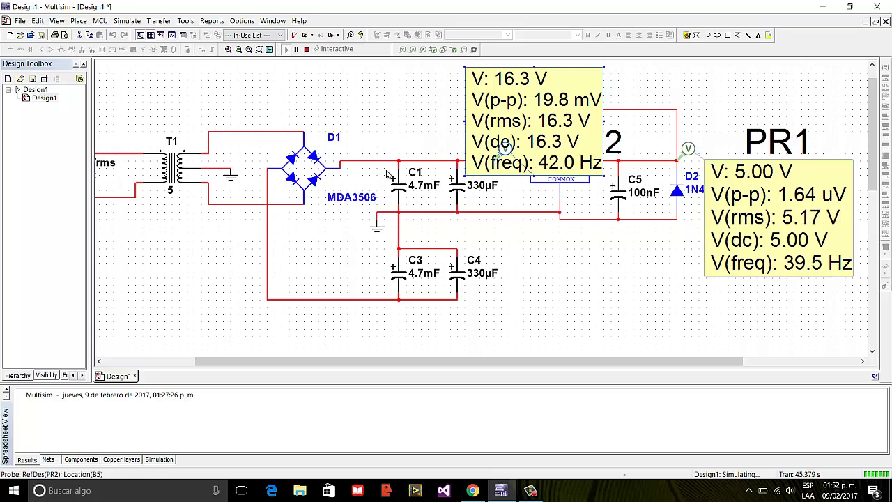
- Stop the simulation, delete the regulator's input-side probe PR2, and move PR1's readout clear of D2's label
{"action": "left_click", "coordinate": [307, 49]}
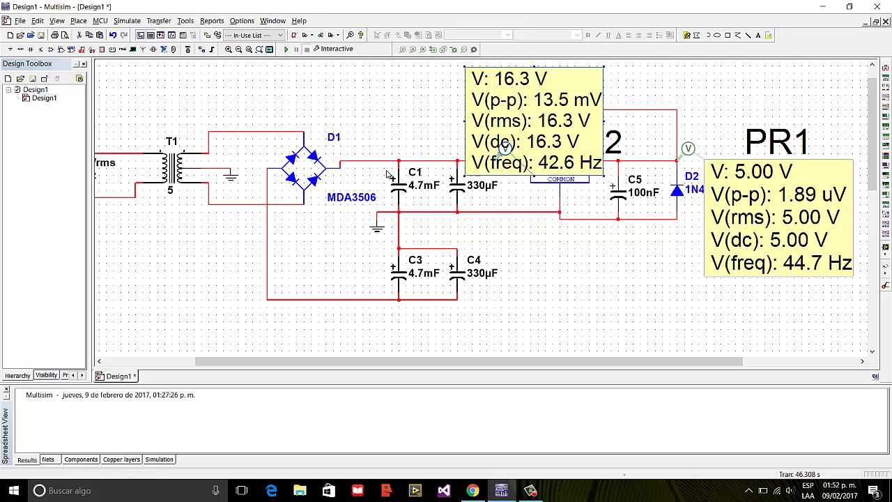
{"action": "key", "text": "Delete"}
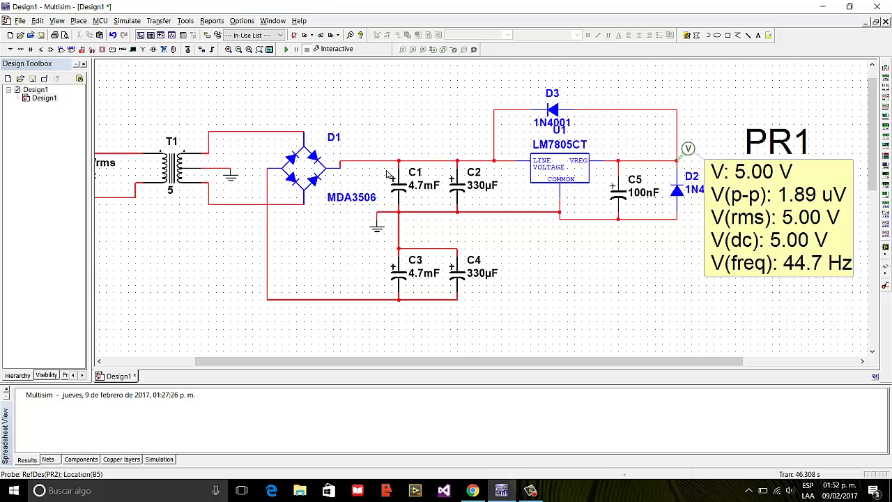
{"action": "left_click_drag", "start_coordinate": [779, 218], "coordinate": [799, 165]}
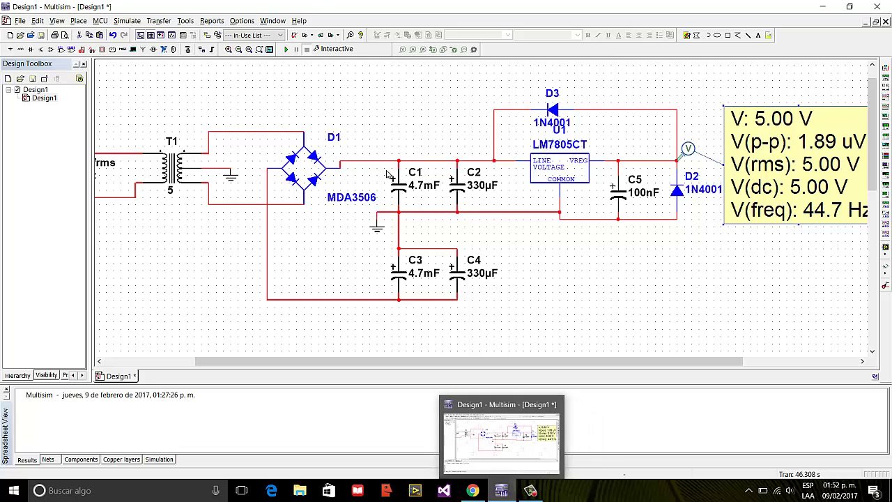
- Switch to Chrome and bring up the LM137/LM337 adjustable negative regulator datasheet
{"action": "key", "text": "Left"}
{"action": "key", "text": "Return"}
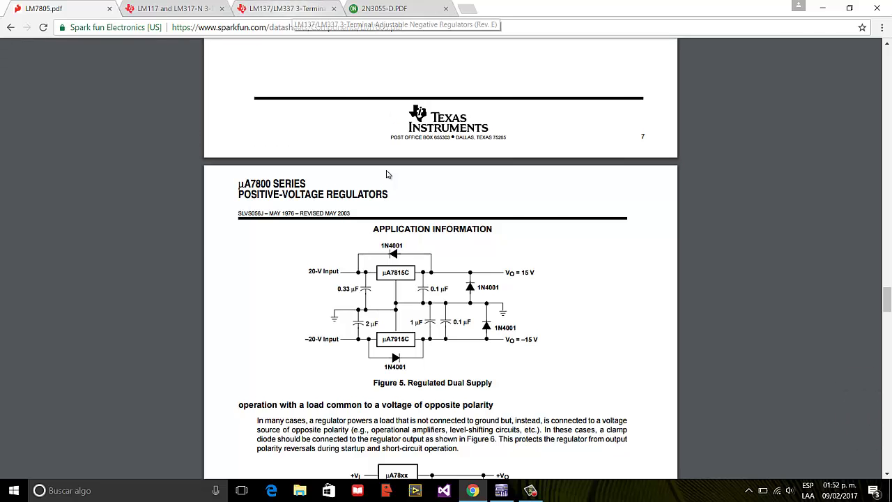
{"action": "left_click", "coordinate": [291, 8]}
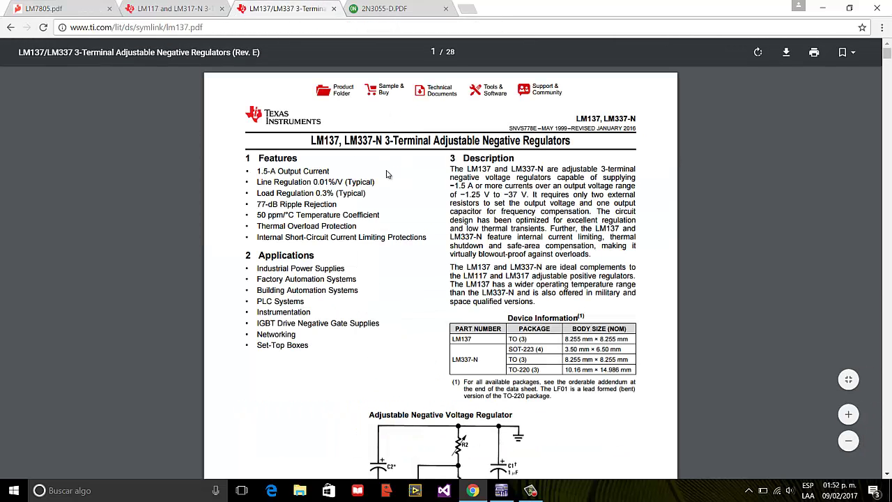
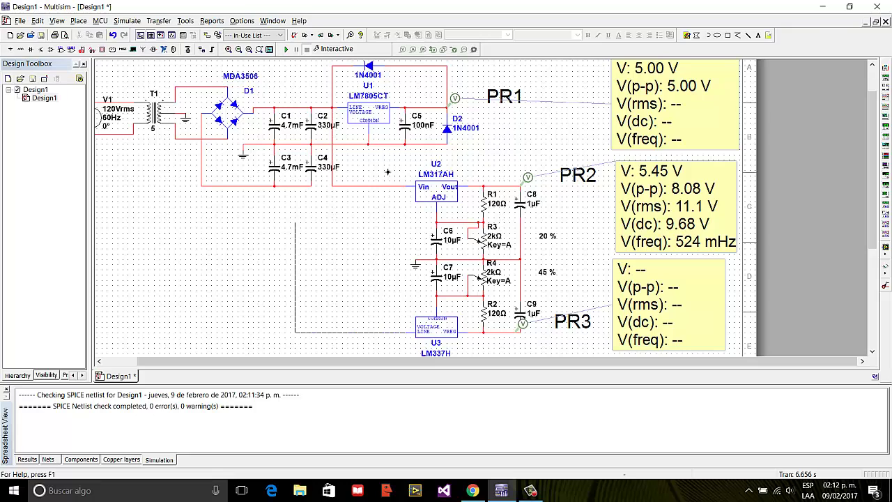
- Wire the LM337H's LINE VOLTAGE pin to the negative rail below C4, and compare with Chrome's datasheet circuit for the adjustable lab voltage regulator
{"action": "key", "text": "ctrl+z"}
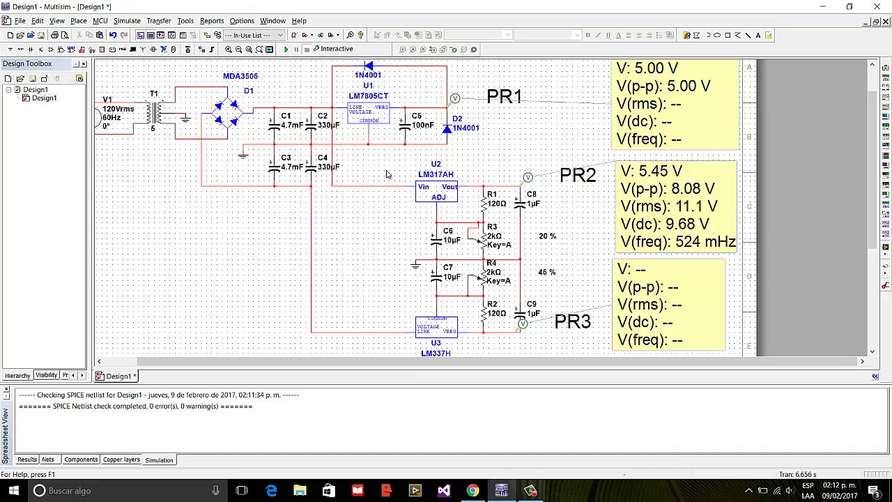
{"action": "key", "text": "alt+Tab"}
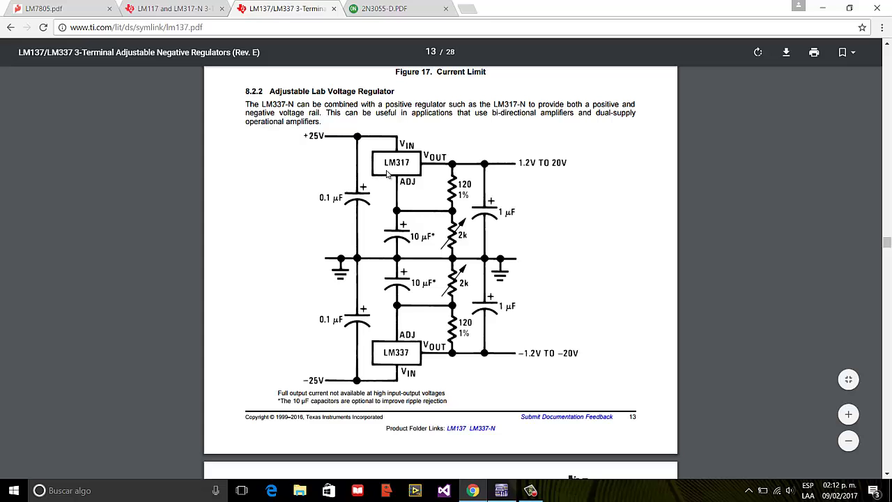
{"action": "left_click", "coordinate": [501, 490]}
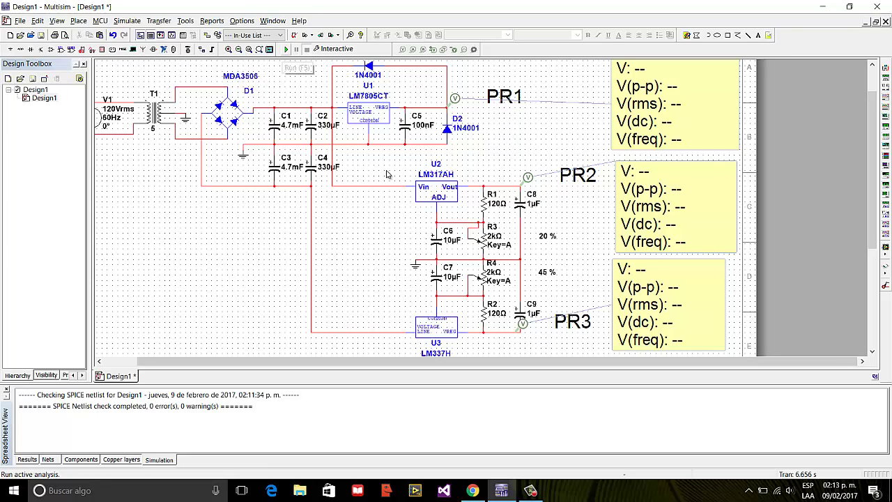
- Run the simulation and lower potentiometer R4 to 0 % to test the LM337H's output at PR3
{"action": "key", "text": "F5"}
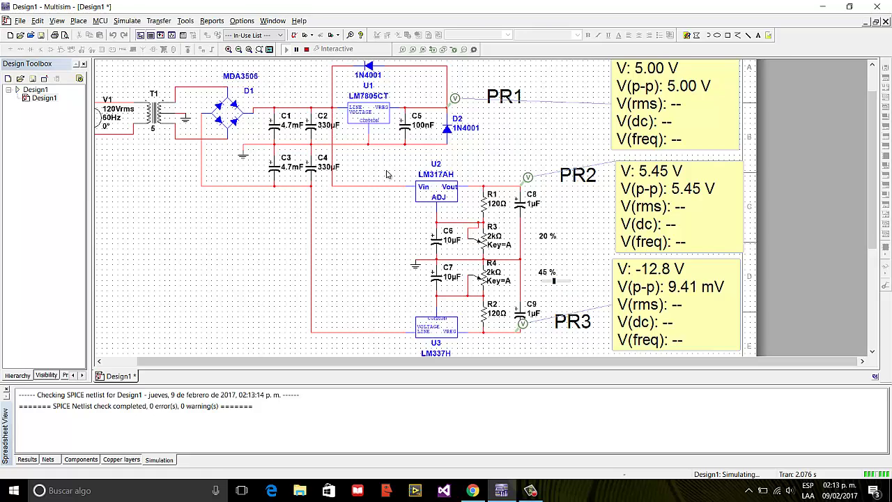
{"action": "key", "text": "shift+a"}
{"action": "key", "text": "shift+a"}
{"action": "key", "text": "shift+a"}
{"action": "key", "text": "shift+a"}
{"action": "key", "text": "shift+a"}
{"action": "key", "text": "shift+a"}
{"action": "key", "text": "shift+a"}
{"action": "key", "text": "shift+a"}
{"action": "key", "text": "shift+a"}
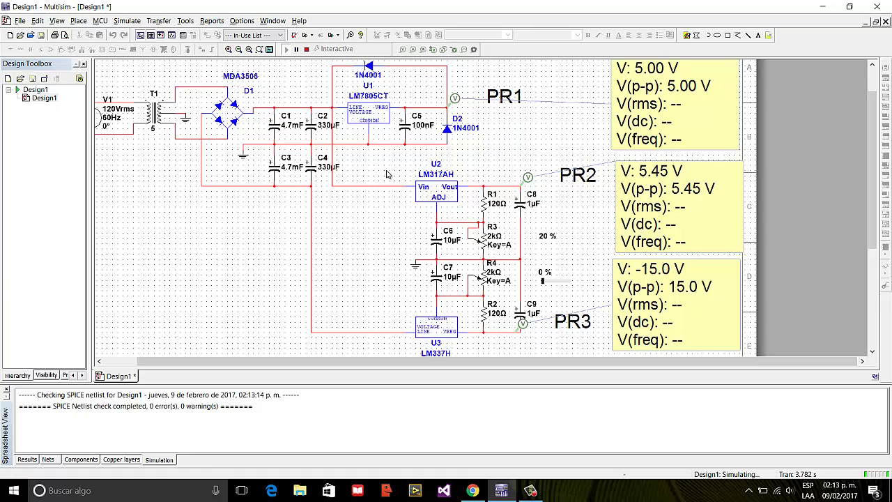
- Sweep potentiometer R4 up past 90 % and bring it back down to 70 % while the simulation runs
{"action": "key", "text": "a"}
{"action": "key", "text": "a"}
{"action": "key", "text": "a"}
{"action": "key", "text": "a"}
{"action": "key", "text": "a"}
{"action": "key", "text": "a"}
{"action": "key", "text": "a"}
{"action": "key", "text": "a"}
{"action": "key", "text": "a"}
{"action": "key", "text": "a"}
{"action": "key", "text": "a"}
{"action": "key", "text": "a"}
{"action": "key", "text": "a"}
{"action": "key", "text": "a"}
{"action": "key", "text": "a"}
{"action": "key", "text": "a"}
{"action": "key", "text": "a"}
{"action": "key", "text": "a"}
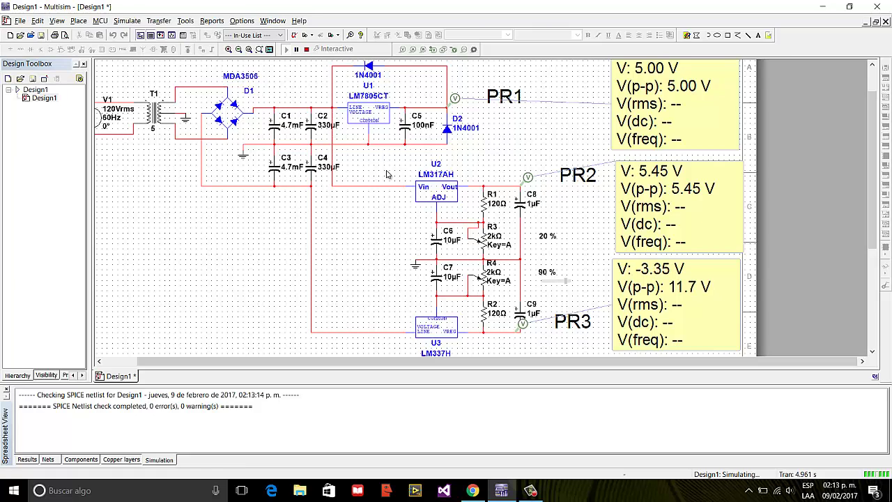
{"action": "key", "text": "a"}
{"action": "key", "text": "a"}
{"action": "key", "text": "shift+a"}
{"action": "key", "text": "shift+a"}
{"action": "key", "text": "shift+a"}
{"action": "key", "text": "shift+a"}
{"action": "key", "text": "shift+a"}
{"action": "key", "text": "shift+a"}
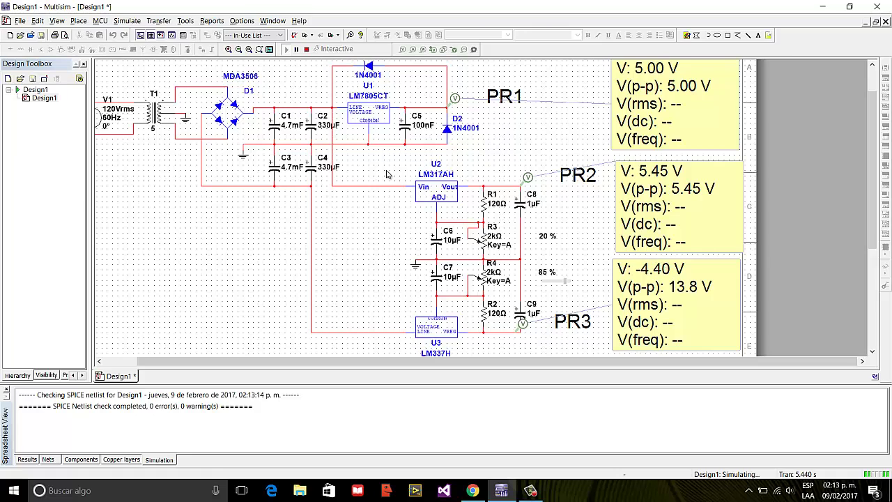
- Raise potentiometer R3 to 100 % to test the LM317AH's output at PR2, and stop the simulation
{"action": "mouse_move", "coordinate": [548, 245]}
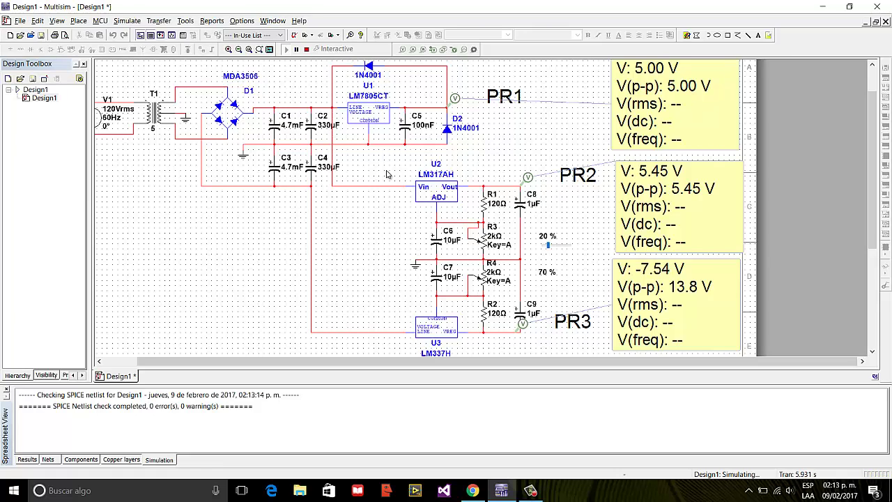
{"action": "left_click_drag", "start_coordinate": [549, 244], "coordinate": [571, 245]}
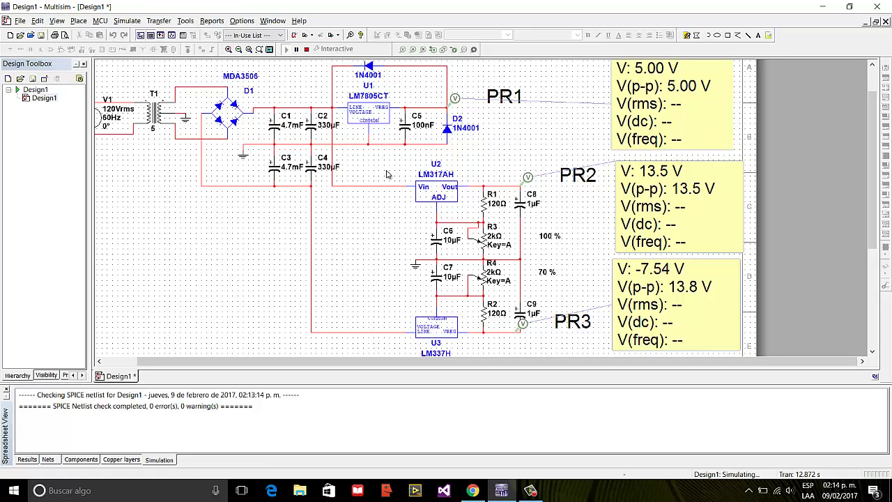
{"action": "key", "text": "F5"}
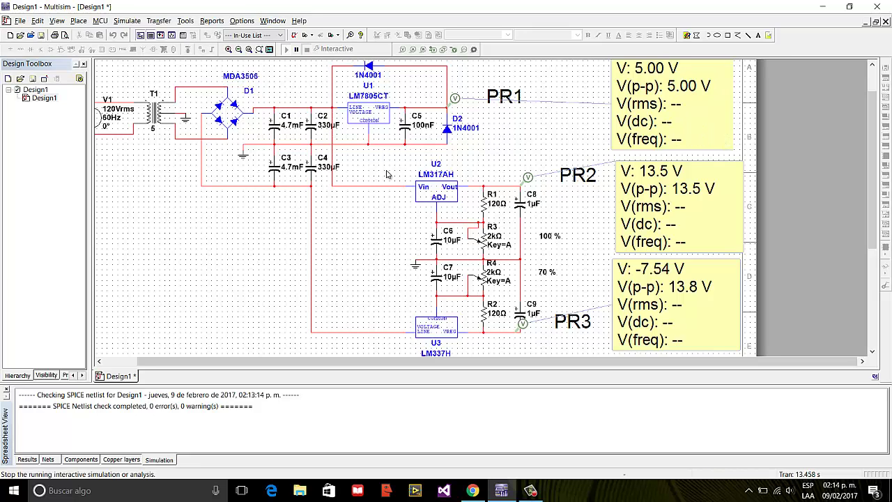
- Try repositioning potentiometer R4 outward from the LM337H's resistor branch, and undo the change
{"action": "mouse_move", "coordinate": [484, 278]}
{"action": "left_mouse_down"}
{"action": "mouse_move", "coordinate": [469, 278]}
{"action": "mouse_move", "coordinate": [588, 282]}
{"action": "mouse_move", "coordinate": [552, 272]}
{"action": "left_mouse_up"}
{"action": "key", "text": "ctrl+z"}
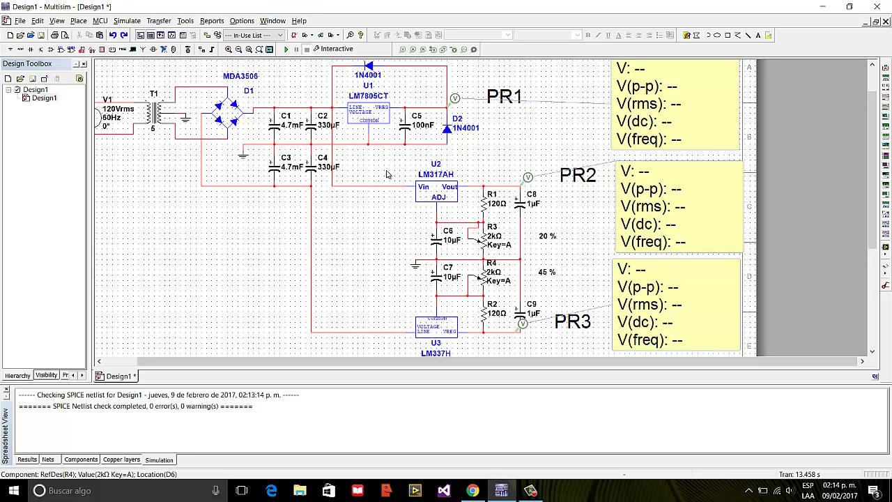
- Switch to Chrome and review the LM137/LM337 datasheet's lab regulator circuit and features, and the 2N3055/MJ2955 power transistor ratings
{"action": "key", "text": "alt+Tab"}
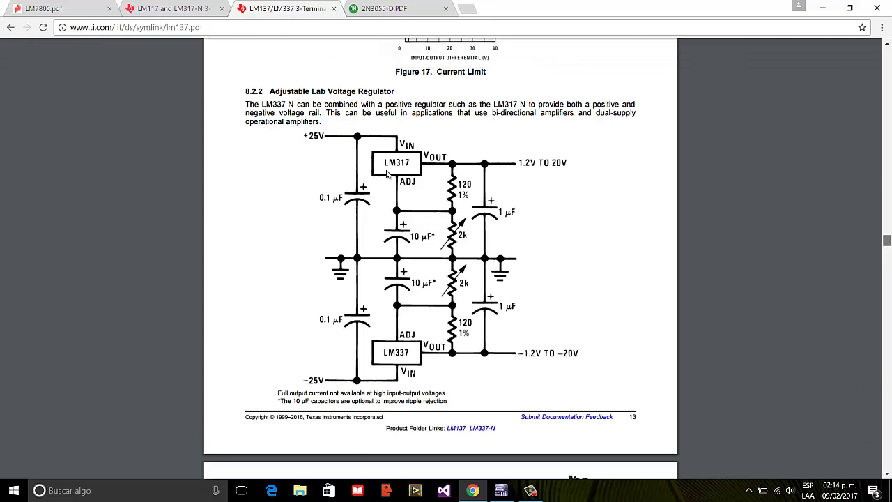
{"action": "scroll", "coordinate": [389, 174], "scroll_direction": "up", "scroll_amount": 20}
{"action": "scroll", "coordinate": [388, 175], "scroll_direction": "up", "scroll_amount": 15}
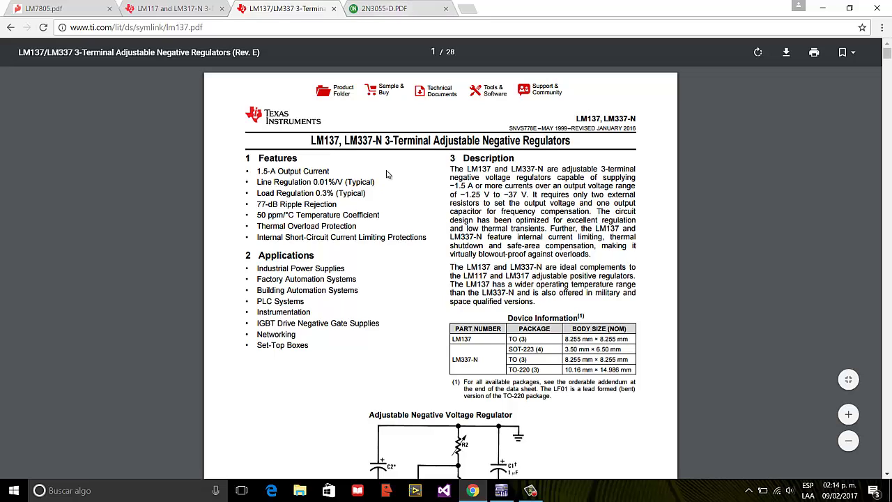
{"action": "key", "text": "ctrl+Tab"}
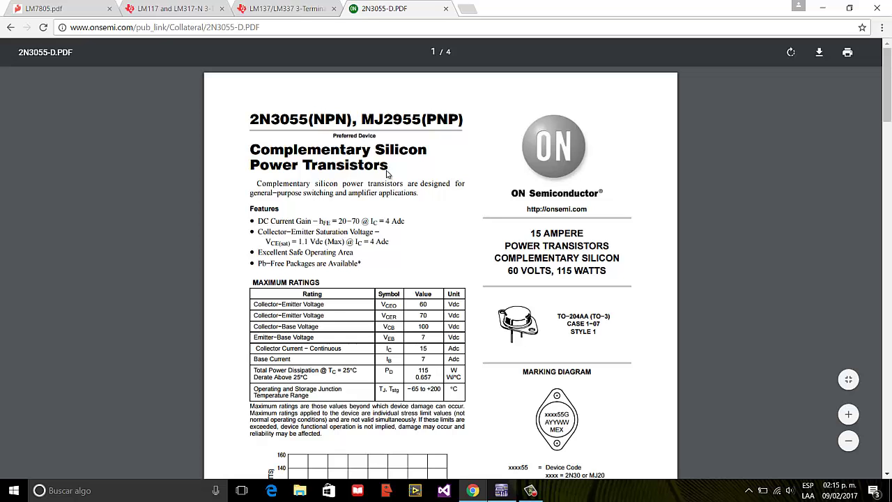
- Switch back to Multisim and run the simulation of the supply with the 2N3055A and MJ2955G output transistors
{"action": "left_click", "coordinate": [531, 491]}
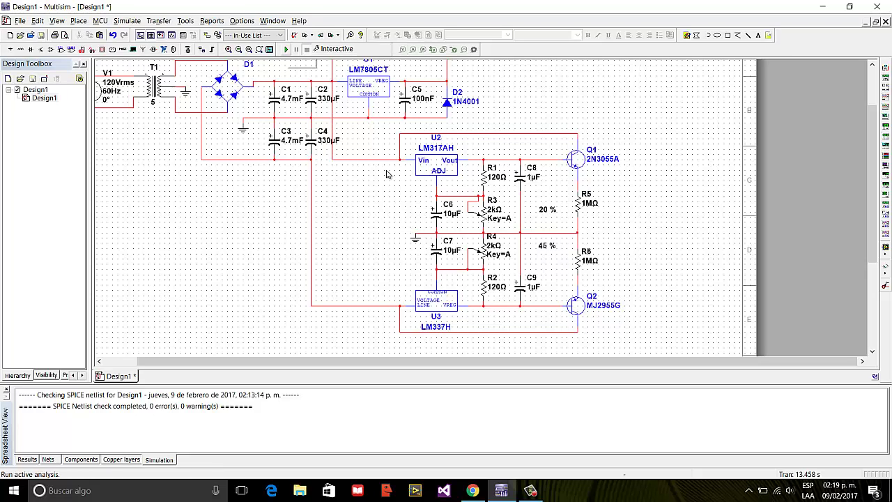
{"action": "key", "text": "F5"}
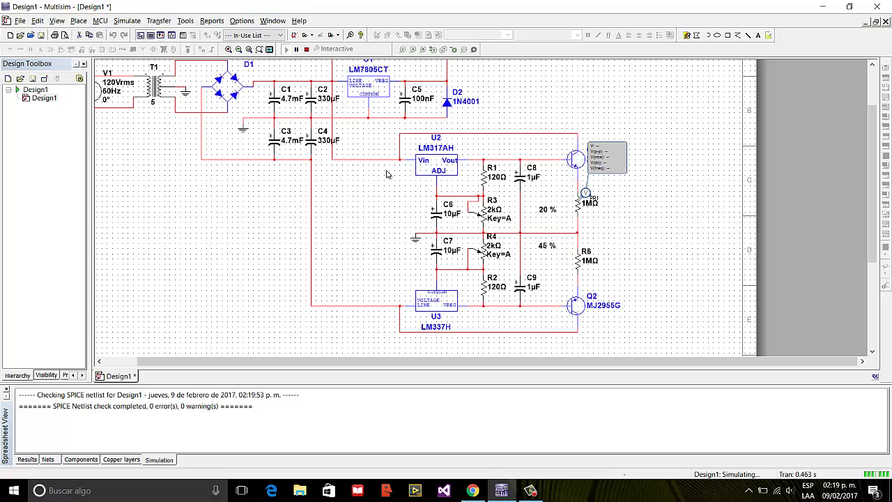
{"action": "scroll", "coordinate": [387, 175], "scroll_direction": "down", "scroll_amount": 2}
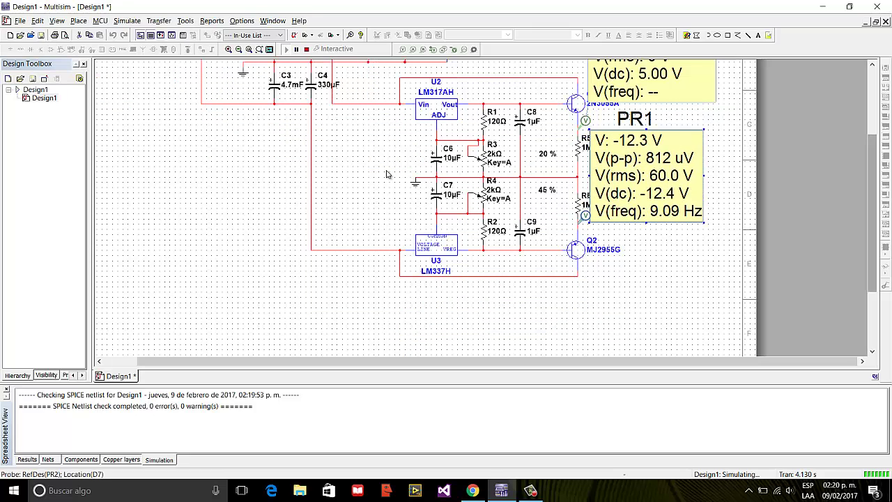
{"action": "scroll", "coordinate": [387, 174], "scroll_direction": "up", "scroll_amount": 2}
{"action": "scroll", "coordinate": [387, 175], "scroll_direction": "up", "scroll_amount": 2}
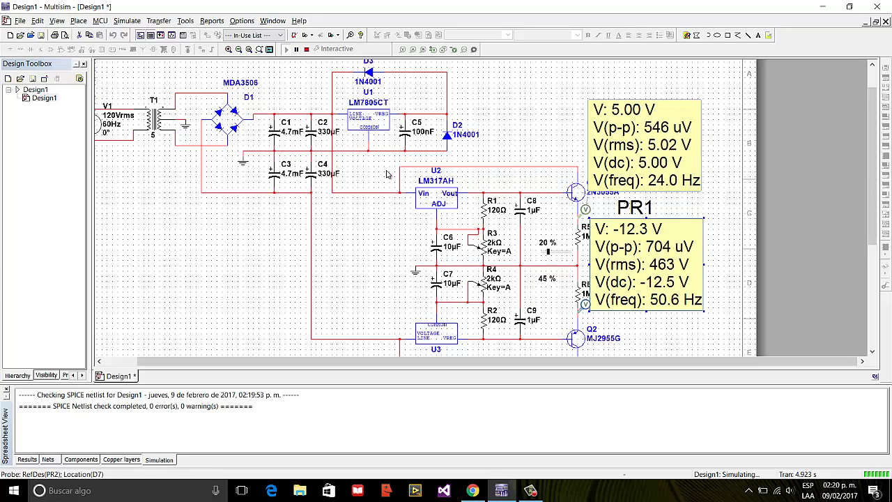
- Raise potentiometer R3 to 100 % to test the positive output at Q1's emitter
{"action": "key", "text": "a"}
{"action": "key", "text": "a"}
{"action": "key", "text": "a"}
{"action": "key", "text": "a"}
{"action": "key", "text": "a"}
{"action": "key", "text": "a"}
{"action": "key", "text": "a"}
{"action": "key", "text": "a"}
{"action": "key", "text": "a"}
{"action": "key", "text": "a"}
{"action": "key", "text": "a"}
{"action": "key", "text": "a"}
{"action": "key", "text": "a"}
{"action": "key", "text": "a"}
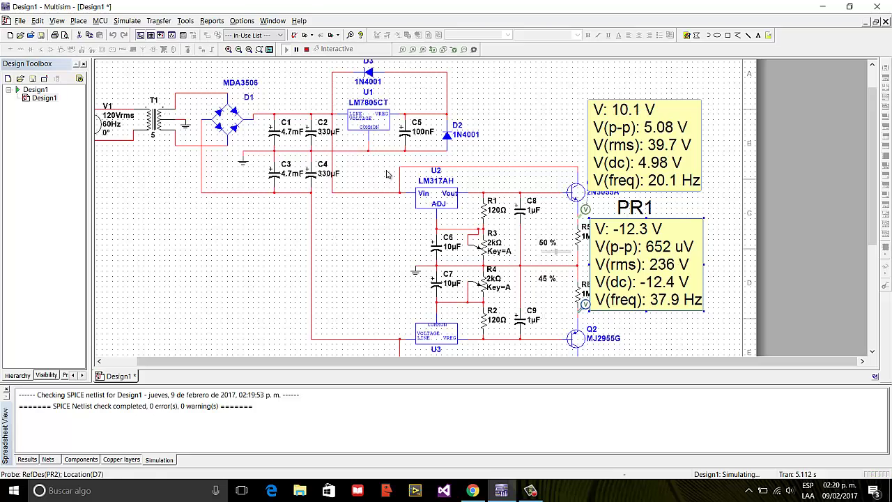
{"action": "key", "text": "a"}
{"action": "key", "text": "a"}
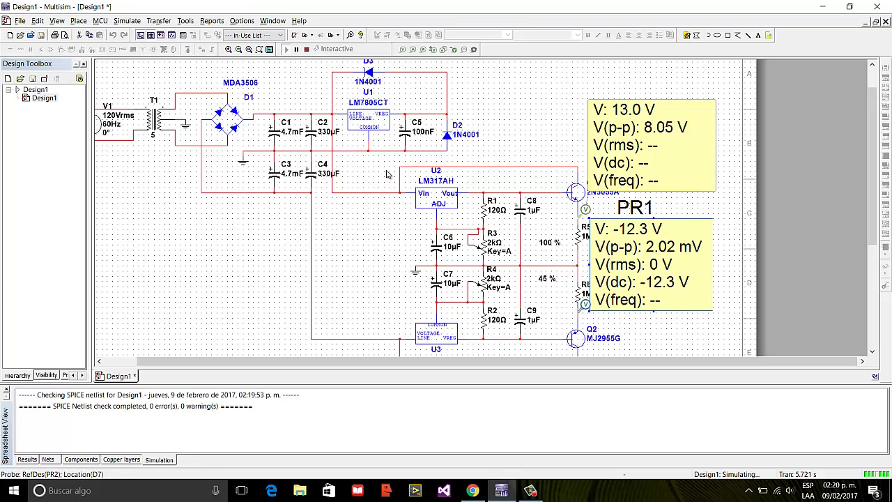
- Lower potentiometer R3 to 0 % to test the minimum positive output at Q1's emitter
{"action": "key", "text": "shift+a"}
{"action": "key", "text": "shift+a"}
{"action": "key", "text": "shift+a"}
{"action": "key", "text": "shift+a"}
{"action": "key", "text": "shift+a"}
{"action": "key", "text": "shift+a"}
{"action": "key", "text": "shift+a"}
{"action": "key", "text": "shift+a"}
{"action": "key", "text": "shift+a"}
{"action": "key", "text": "shift+a"}
{"action": "key", "text": "shift+a"}
{"action": "key", "text": "shift+a"}
{"action": "key", "text": "shift+a"}
{"action": "key", "text": "shift+a"}
{"action": "key", "text": "shift+a"}
{"action": "key", "text": "shift+a"}
{"action": "key", "text": "shift+a"}
{"action": "key", "text": "shift+a"}
{"action": "key", "text": "shift+a"}
{"action": "key", "text": "shift+a"}
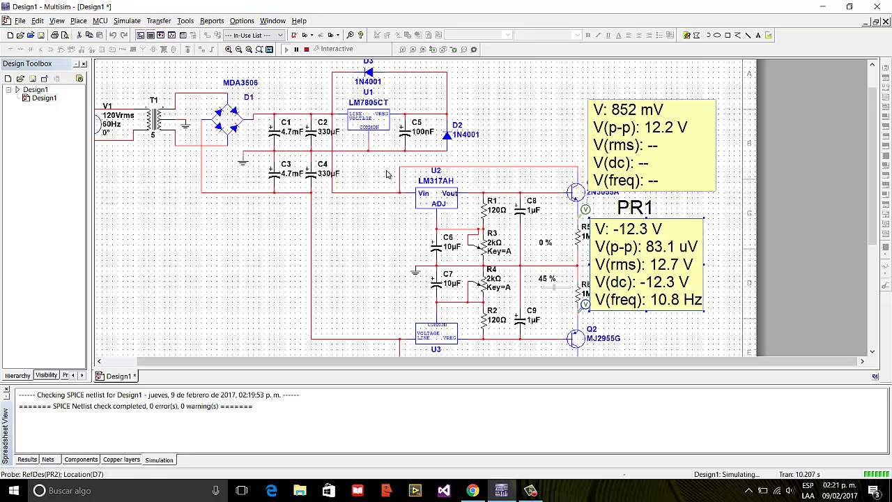
- Raise potentiometer R4 to 100 % to test the negative output at Q2's emitter
{"action": "key", "text": "a"}
{"action": "key", "text": "a"}
{"action": "key", "text": "a"}
{"action": "key", "text": "a"}
{"action": "key", "text": "a"}
{"action": "key", "text": "a"}
{"action": "key", "text": "a"}
{"action": "key", "text": "a"}
{"action": "key", "text": "a"}
{"action": "key", "text": "a"}
{"action": "key", "text": "a"}
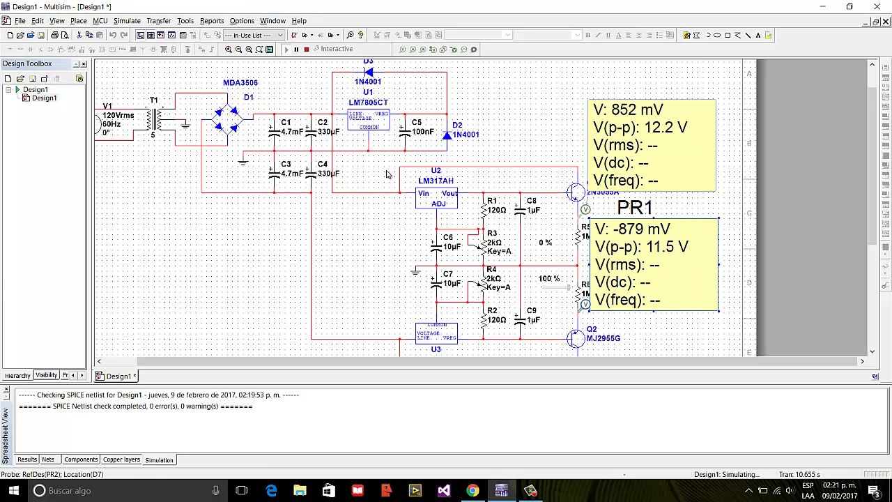
- Lower potentiometer R4 to 0 % to test the opposite extreme of the negative output at Q2's emitter
{"action": "key", "text": "shift+a"}
{"action": "key", "text": "shift+a"}
{"action": "key", "text": "shift+a"}
{"action": "key", "text": "shift+a"}
{"action": "key", "text": "shift+a"}
{"action": "key", "text": "shift+a"}
{"action": "key", "text": "shift+a"}
{"action": "key", "text": "shift+a"}
{"action": "key", "text": "shift+a"}
{"action": "key", "text": "shift+a"}
{"action": "key", "text": "shift+a"}
{"action": "key", "text": "shift+a"}
{"action": "key", "text": "shift+a"}
{"action": "key", "text": "shift+a"}
{"action": "key", "text": "shift+a"}
{"action": "key", "text": "shift+a"}
{"action": "key", "text": "shift+a"}
{"action": "key", "text": "shift+a"}
{"action": "key", "text": "shift+a"}
{"action": "key", "text": "shift+a"}
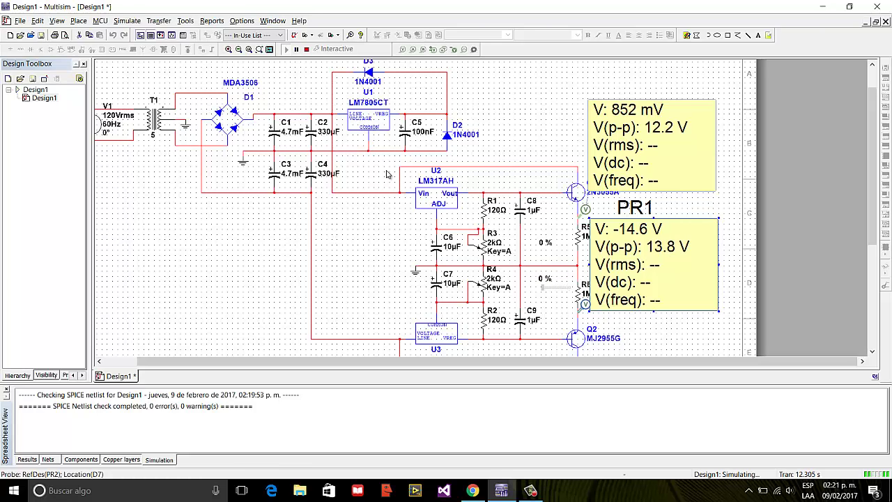
- Raise potentiometer R4 to 75 % while observing the negative output, and stop the simulation
{"action": "key", "text": "a"}
{"action": "key", "text": "a"}
{"action": "key", "text": "a"}
{"action": "key", "text": "a"}
{"action": "key", "text": "a"}
{"action": "key", "text": "a"}
{"action": "key", "text": "a"}
{"action": "key", "text": "a"}
{"action": "key", "text": "a"}
{"action": "key", "text": "a"}
{"action": "key", "text": "a"}
{"action": "key", "text": "a"}
{"action": "key", "text": "a"}
{"action": "key", "text": "a"}
{"action": "key", "text": "a"}
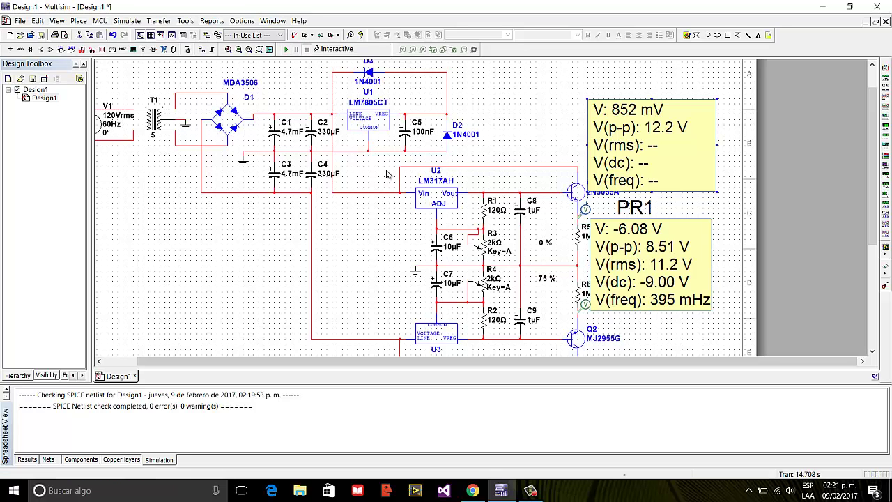
- Move the two probe reading boxes outward so they no longer cover Q1, R5 and R6
{"action": "left_click_drag", "start_coordinate": [652, 145], "coordinate": [673, 131]}
{"action": "left_click", "coordinate": [652, 265]}
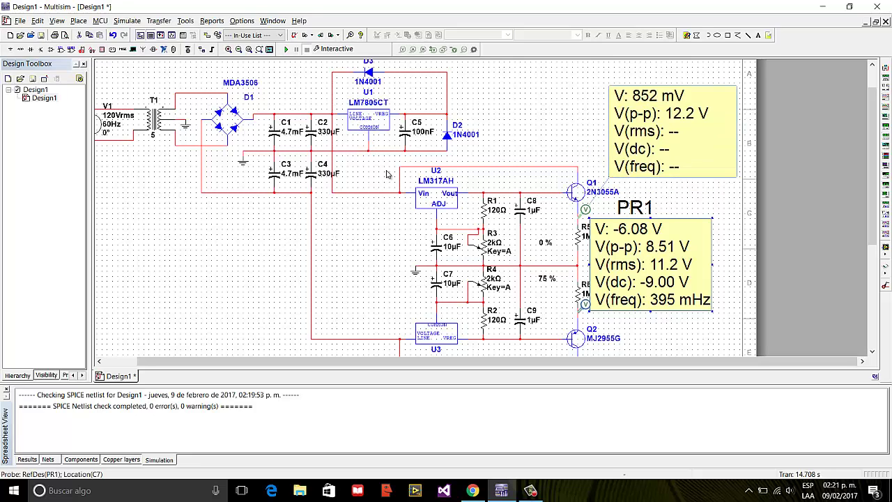
{"action": "left_click_drag", "start_coordinate": [651, 265], "coordinate": [679, 280]}
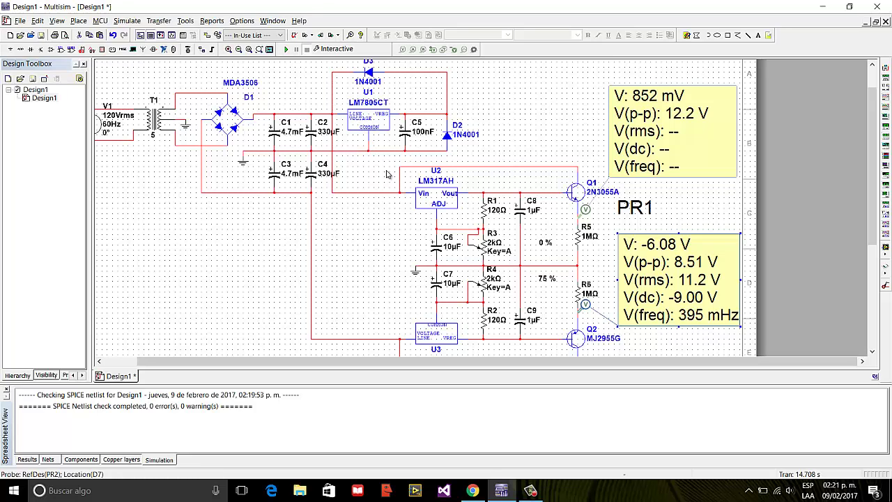
- Switch to Chrome to review the 2N3055 and LM7805 datasheets' first pages, and return to Multisim to examine the transformer's primary side
{"action": "left_click", "coordinate": [472, 491]}
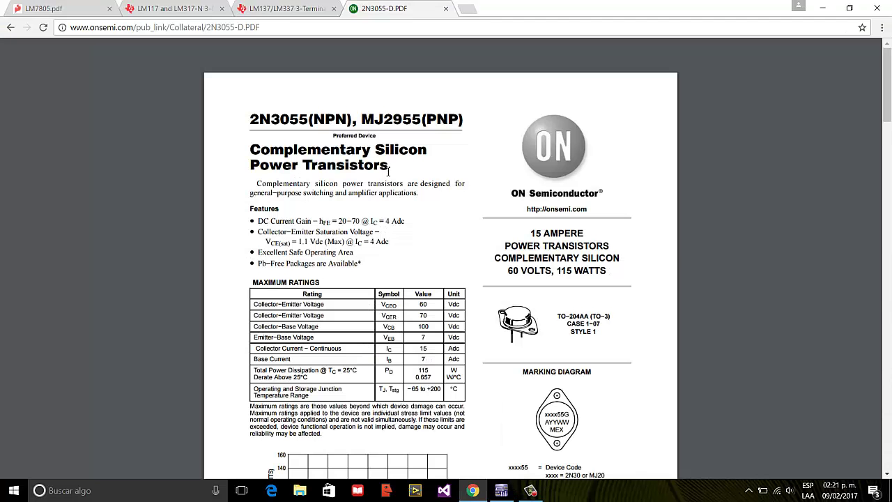
{"action": "key", "text": "ctrl+Tab"}
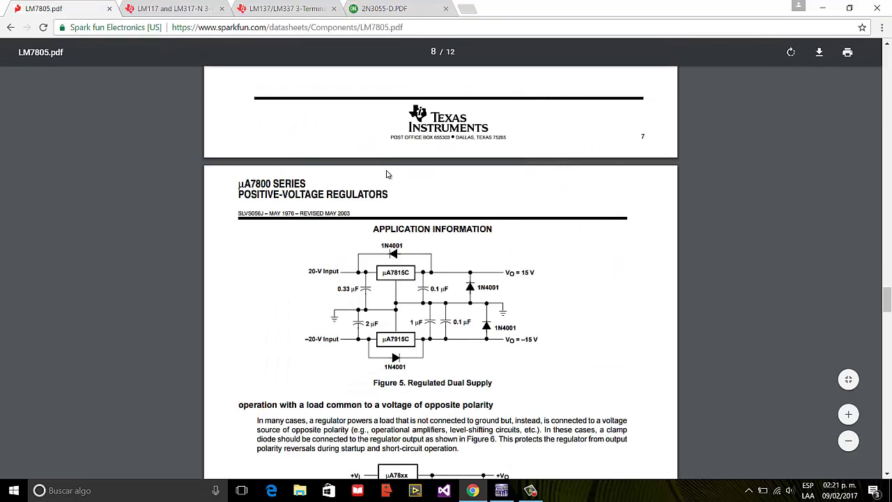
{"action": "scroll", "coordinate": [388, 175], "scroll_direction": "up", "scroll_amount": 20}
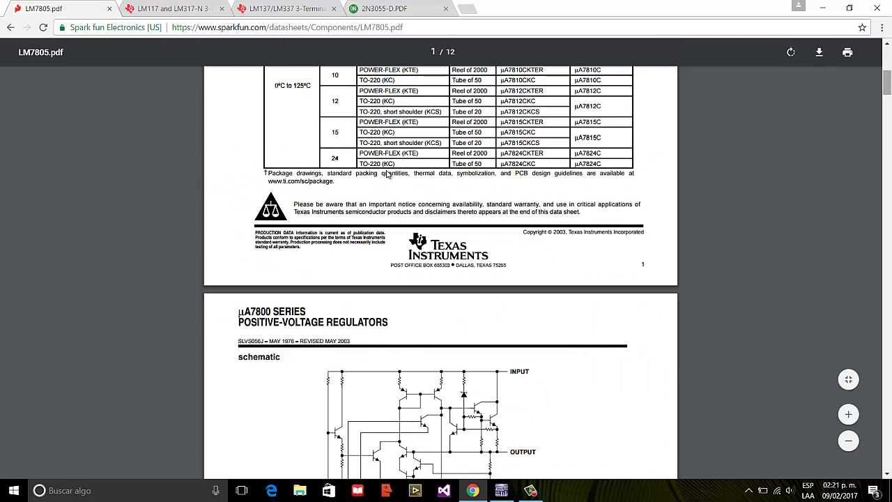
{"action": "scroll", "coordinate": [389, 174], "scroll_direction": "up", "scroll_amount": 6}
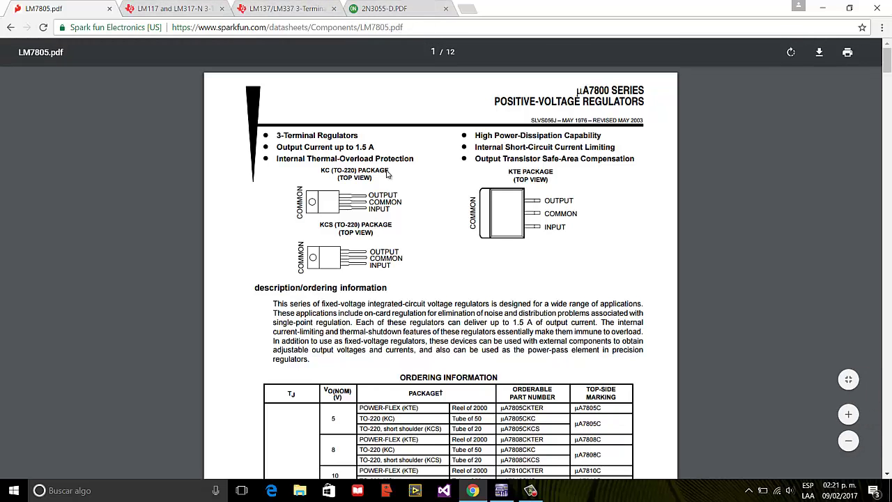
{"action": "key", "text": "alt+Tab"}
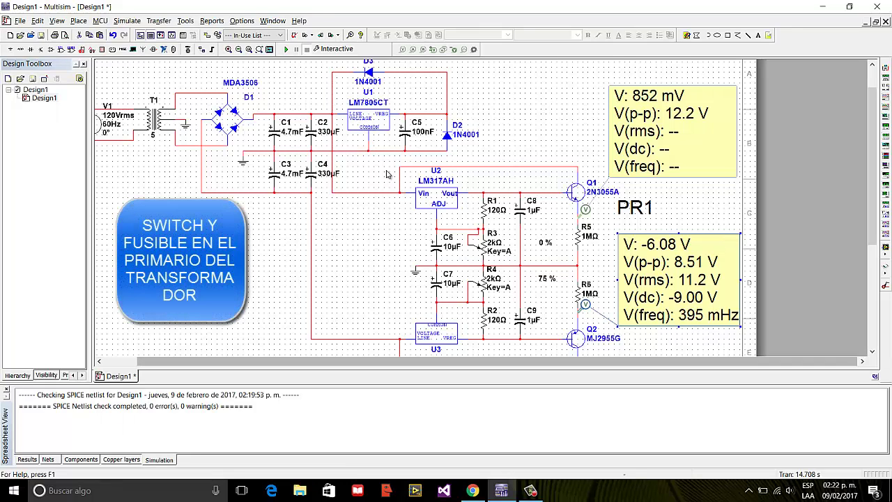
{"action": "scroll", "coordinate": [386, 174], "scroll_direction": "left", "scroll_amount": 2}
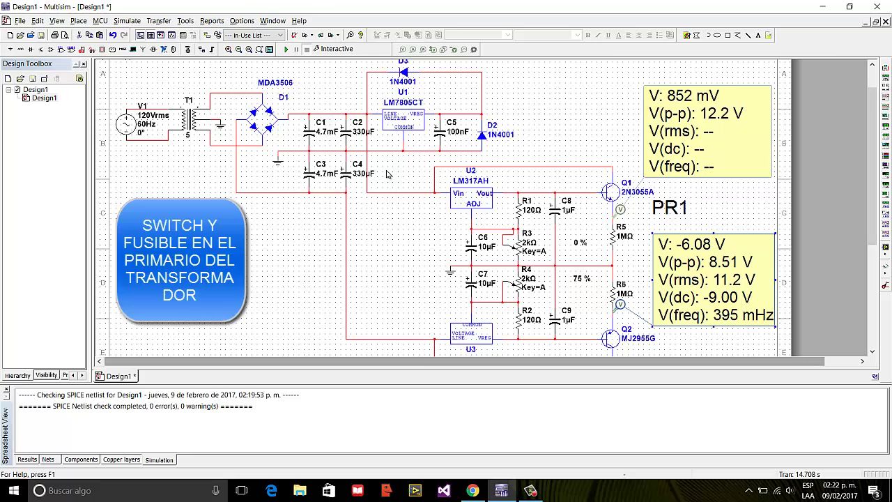